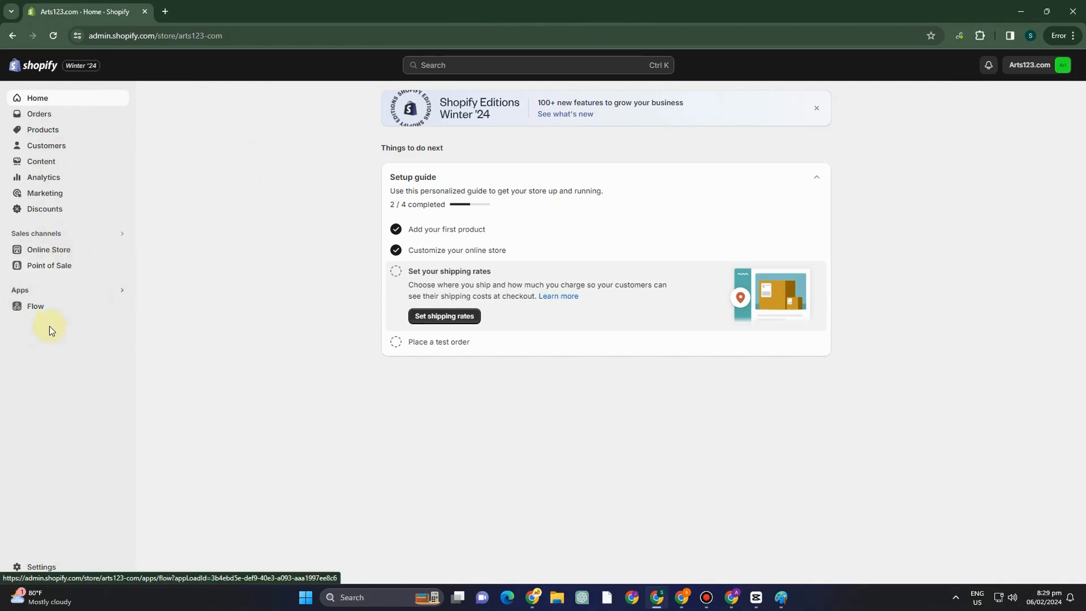
# Search the store's apps for "gem" and open the GemPages Landing Page Builder listing in the Shopify App Store
pyautogui.click(41, 566)
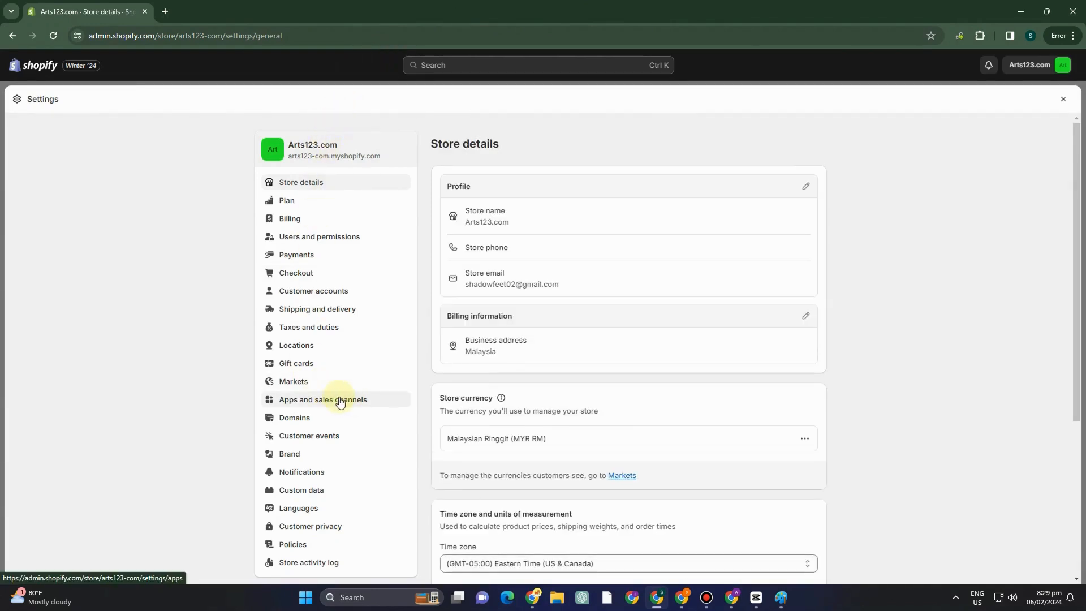
pyautogui.click(1063, 99)
pyautogui.click(67, 292)
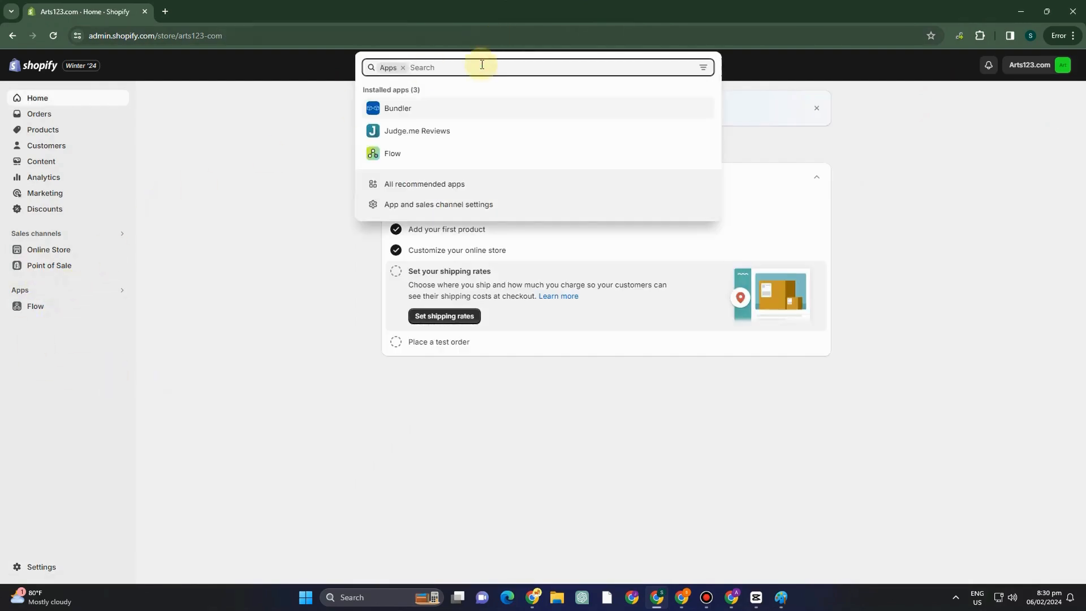
pyautogui.write('gem')
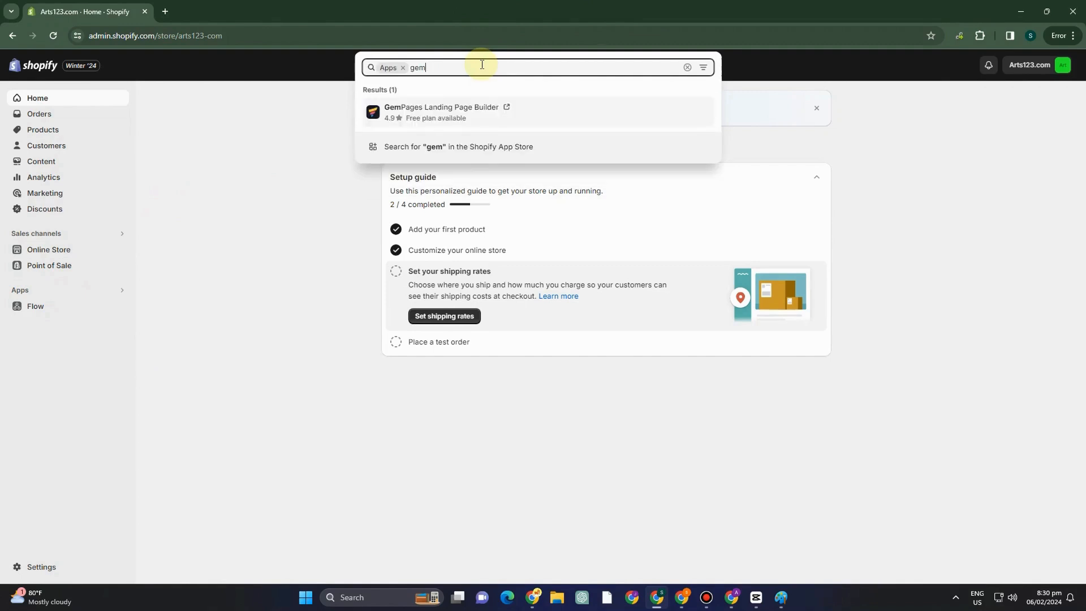
pyautogui.click(430, 115)
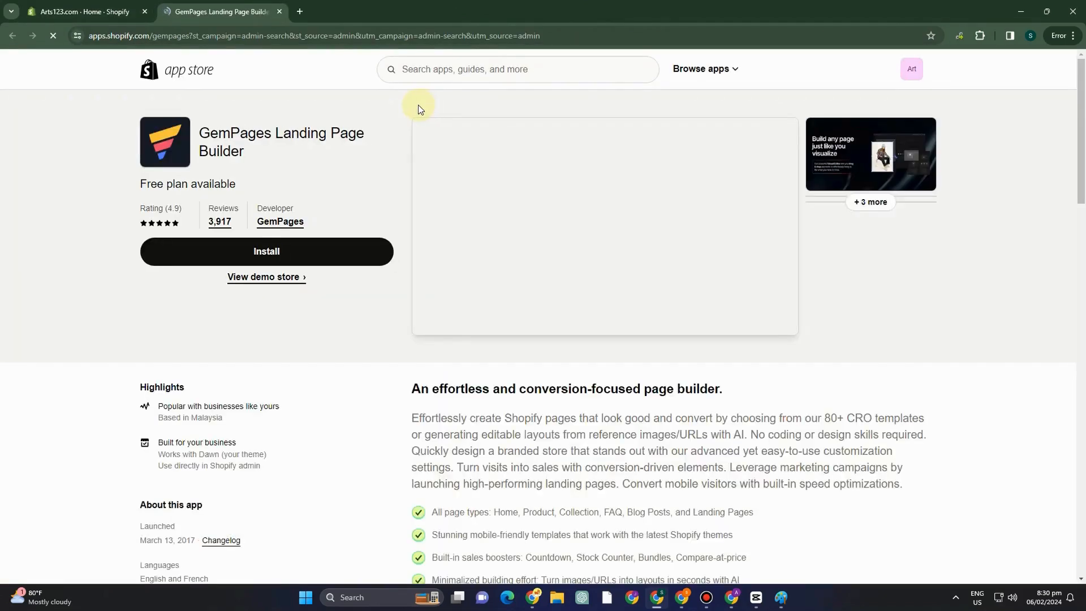
# Install the GemPages Landing Page Builder app on the store and grant it the requested access
pyautogui.scroll(-3, 503, 328)
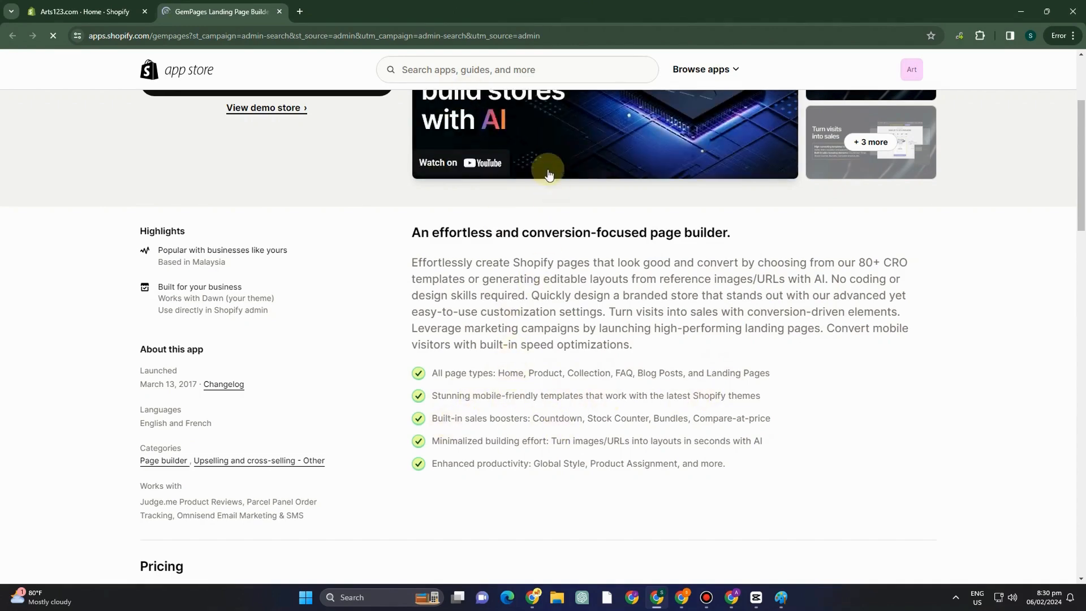
pyautogui.scroll(3, 497, 287)
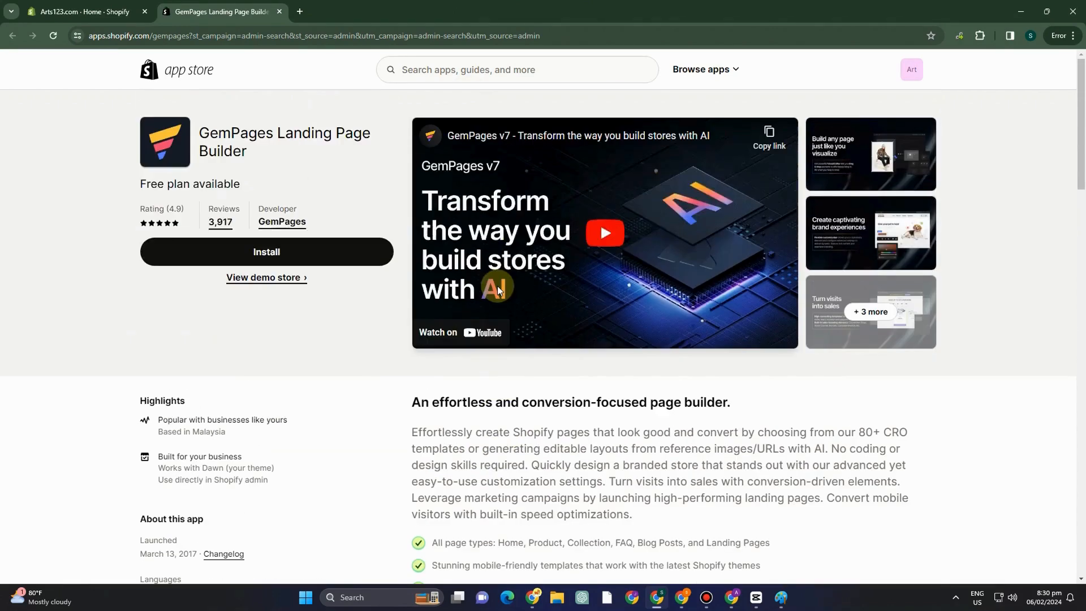
pyautogui.click(256, 251)
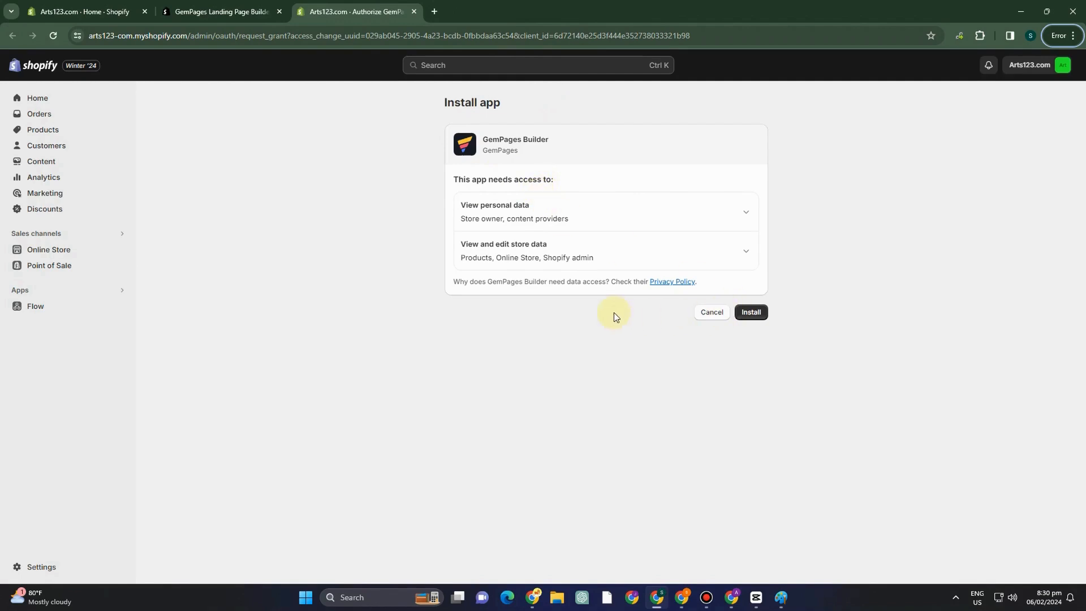
pyautogui.click(745, 312)
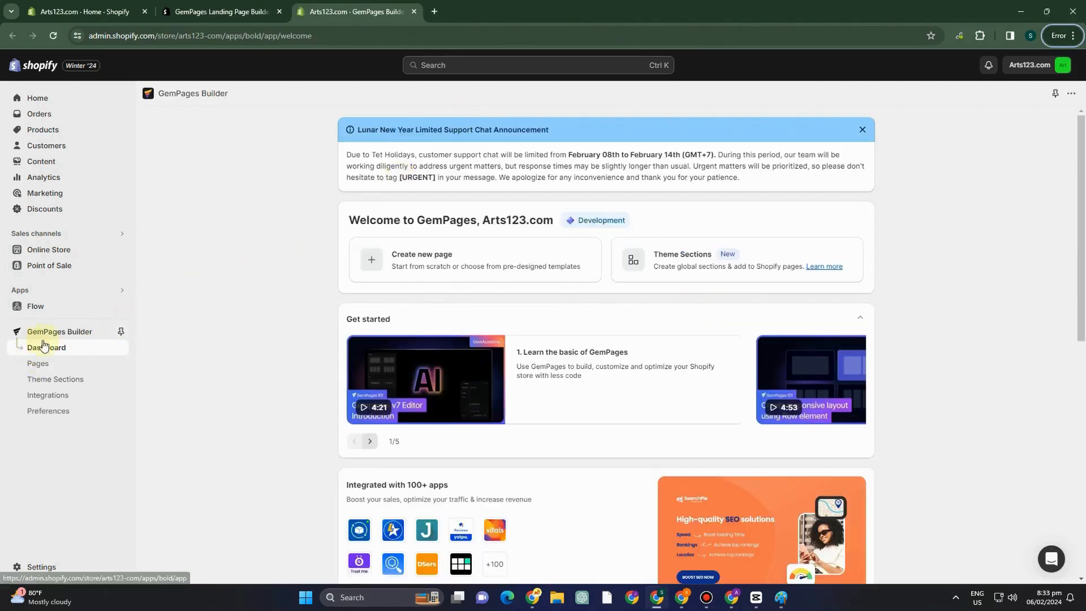
# Start creating a new page from the GemPages Builder page list and look through the Landing Page templates
pyautogui.click(85, 330)
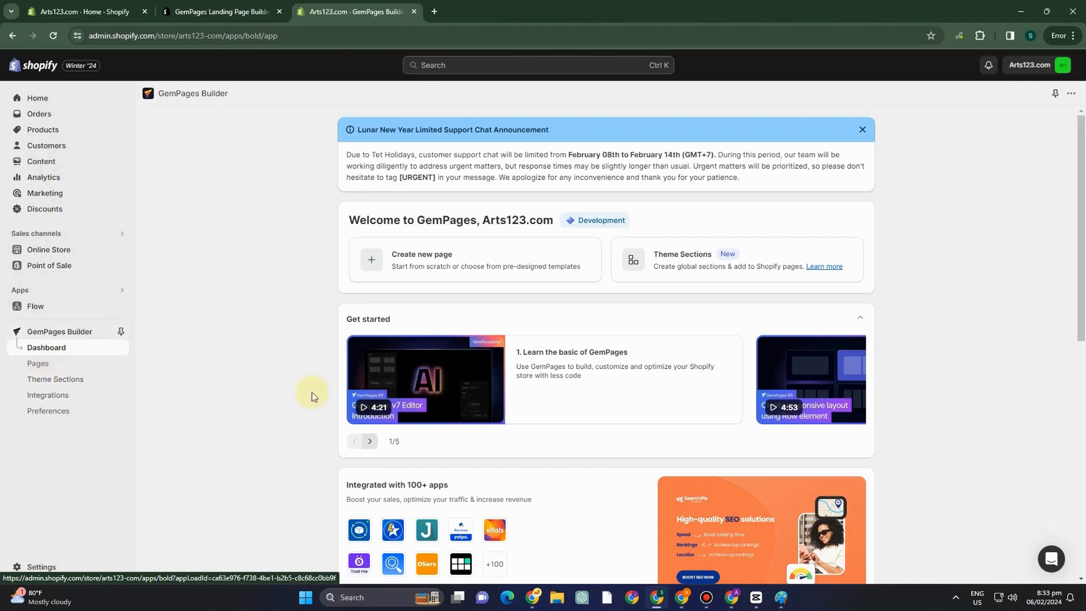
pyautogui.click(80, 362)
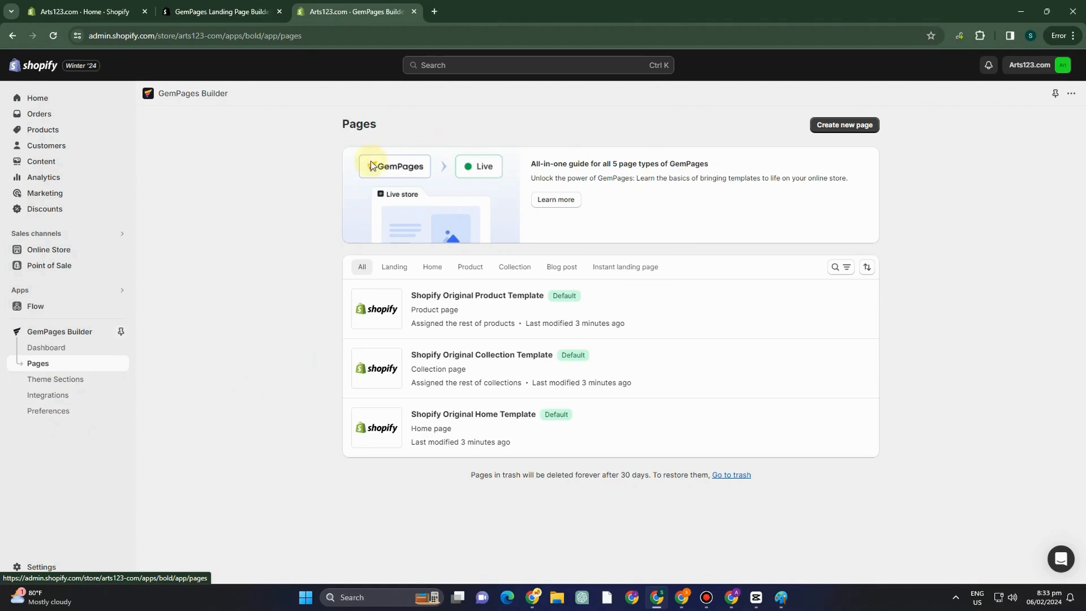
pyautogui.click(844, 124)
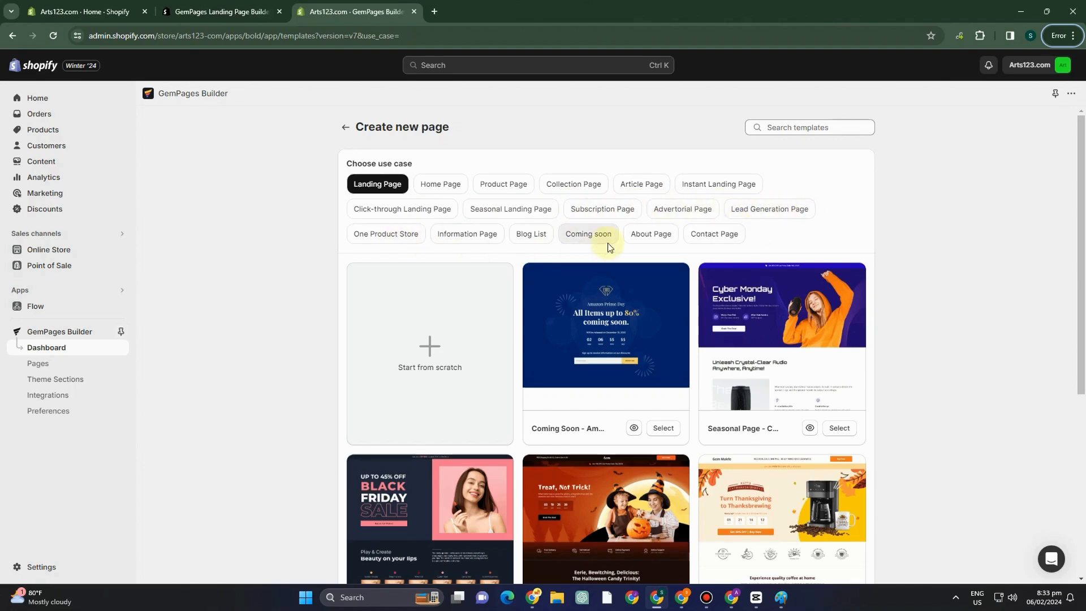
pyautogui.scroll(-1, 470, 272)
pyautogui.scroll(-4, 541, 279)
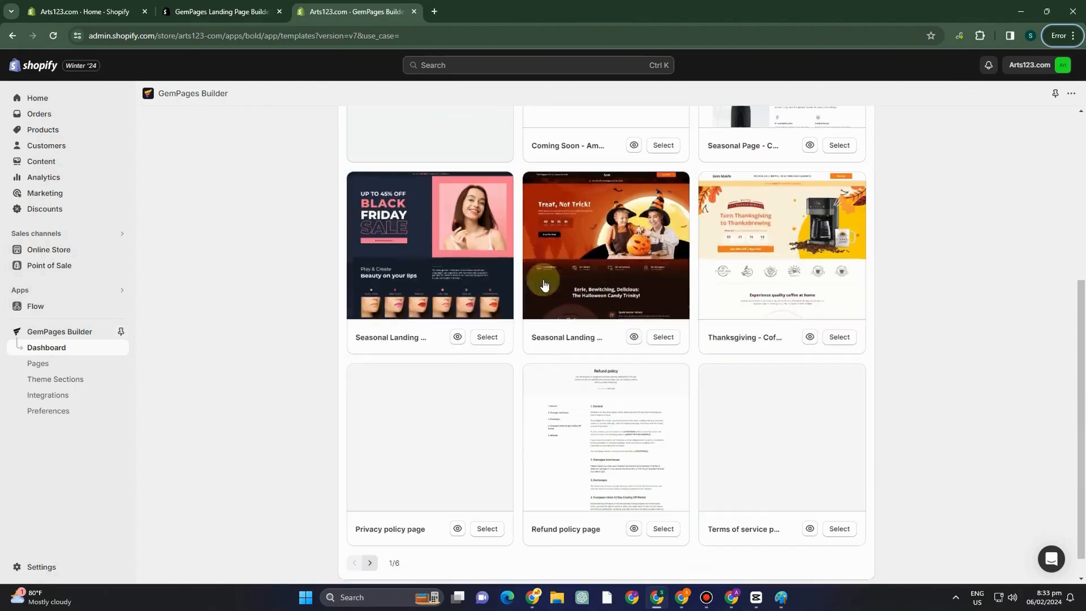
pyautogui.scroll(-1, 555, 380)
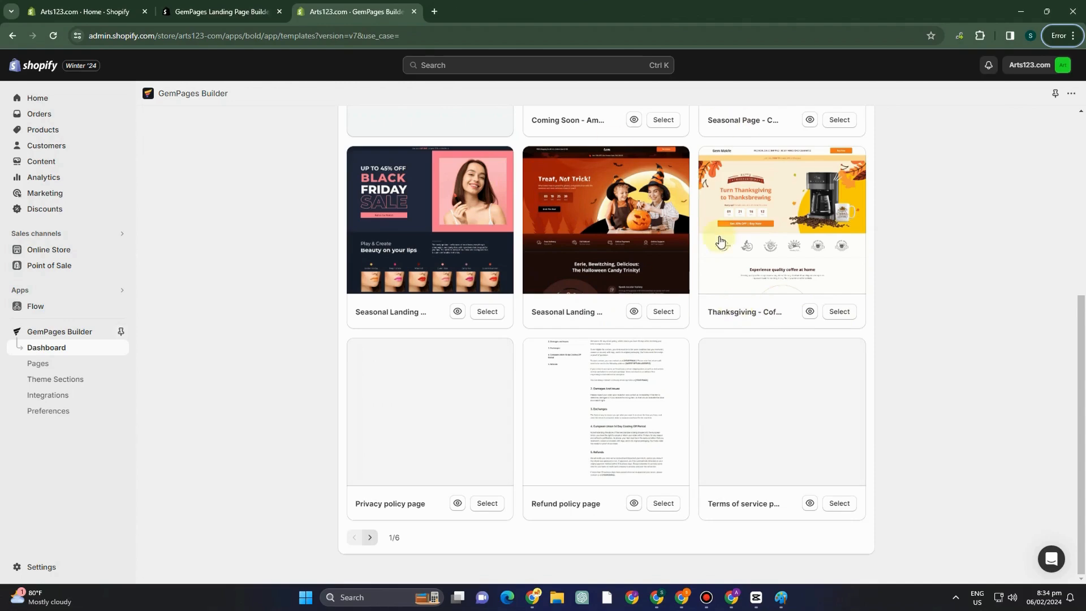
pyautogui.scroll(5, 969, 261)
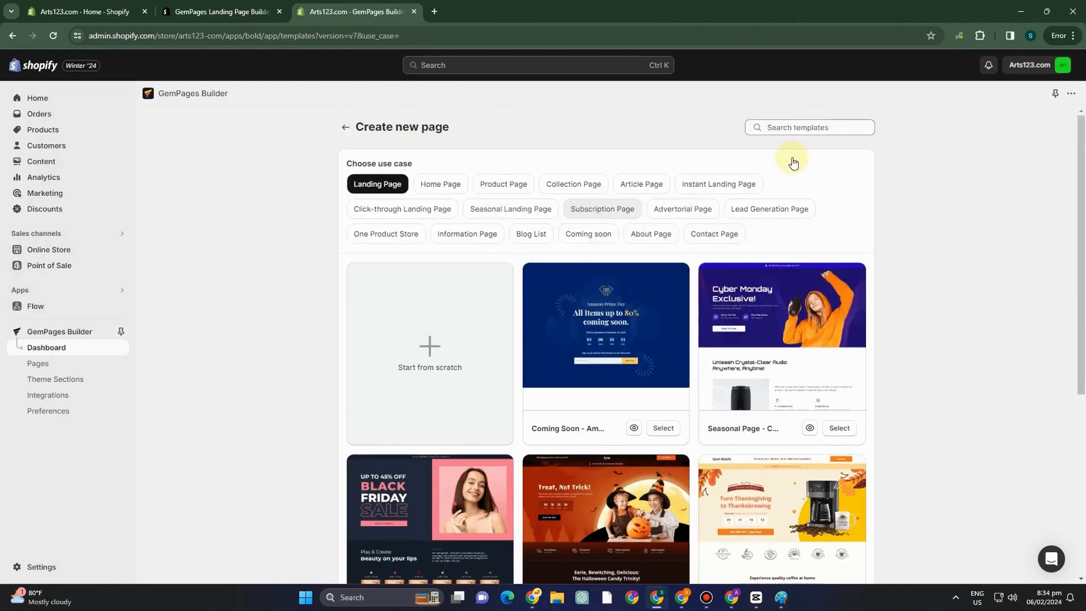
# Filter the new-page templates by the Home Page use case and look over the first page of designs
pyautogui.click(441, 186)
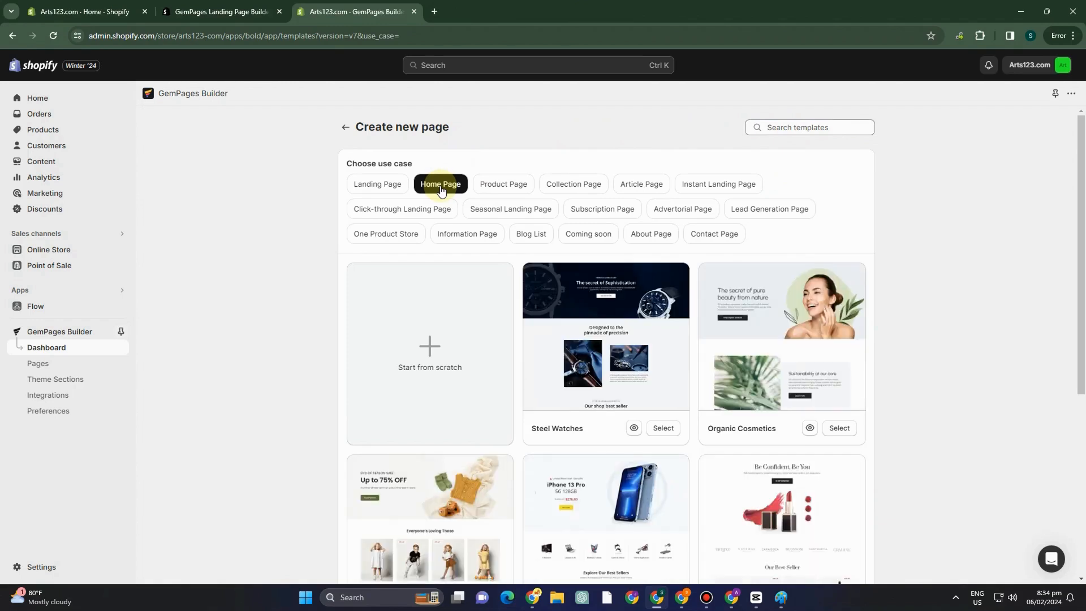
pyautogui.scroll(-2, 514, 369)
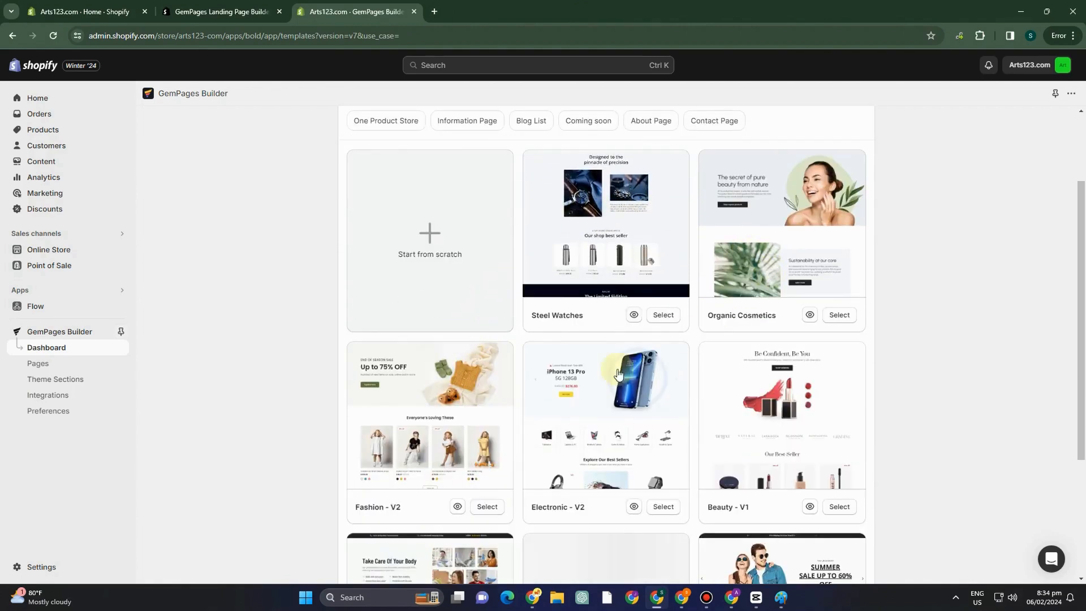
pyautogui.scroll(-3, 574, 358)
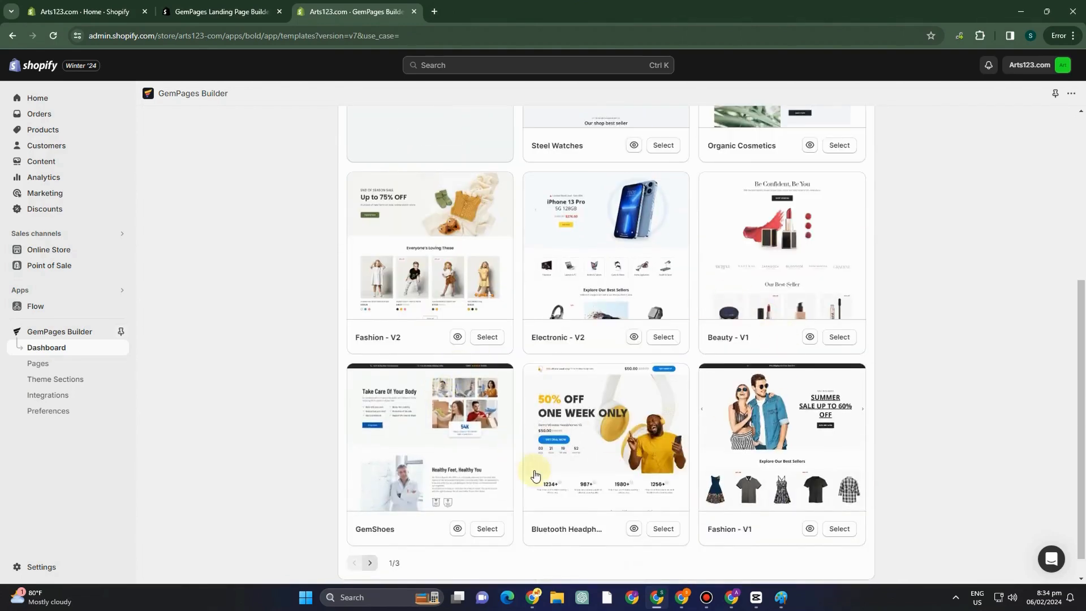
pyautogui.scroll(-1, 621, 317)
pyautogui.scroll(6, 621, 331)
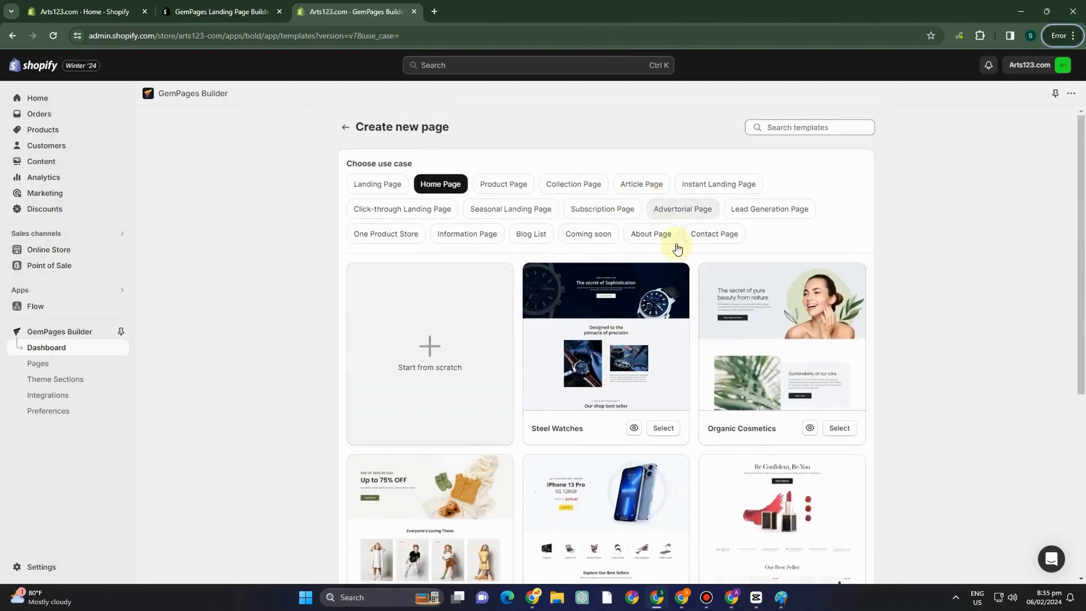
# Browse the first and second pages of Home Page templates, ending back on the first page
pyautogui.scroll(-1, 634, 385)
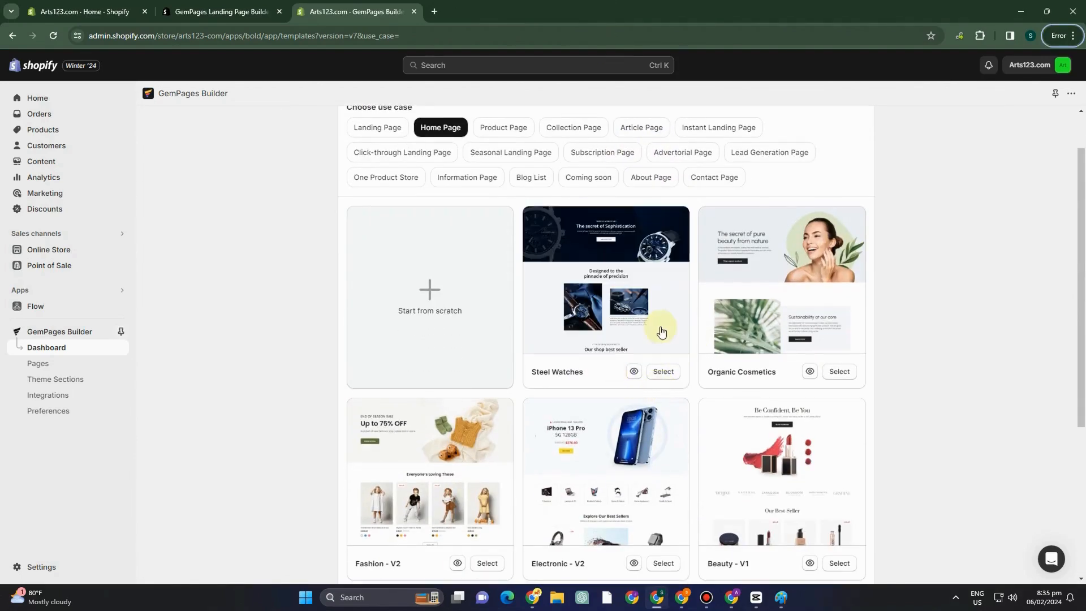
pyautogui.scroll(-4, 695, 391)
pyautogui.scroll(-1, 701, 396)
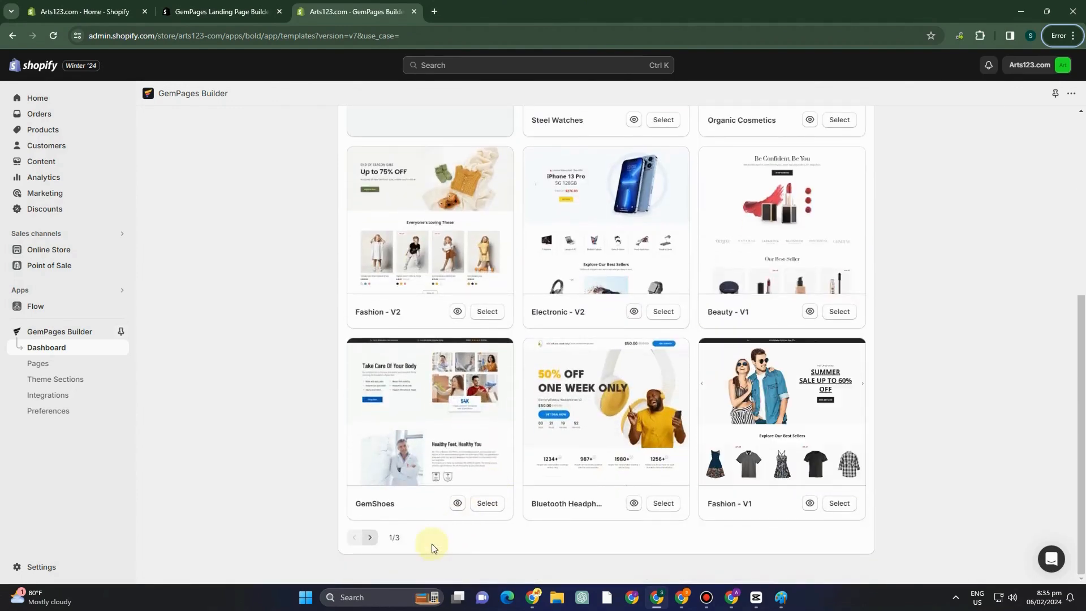
pyautogui.click(370, 537)
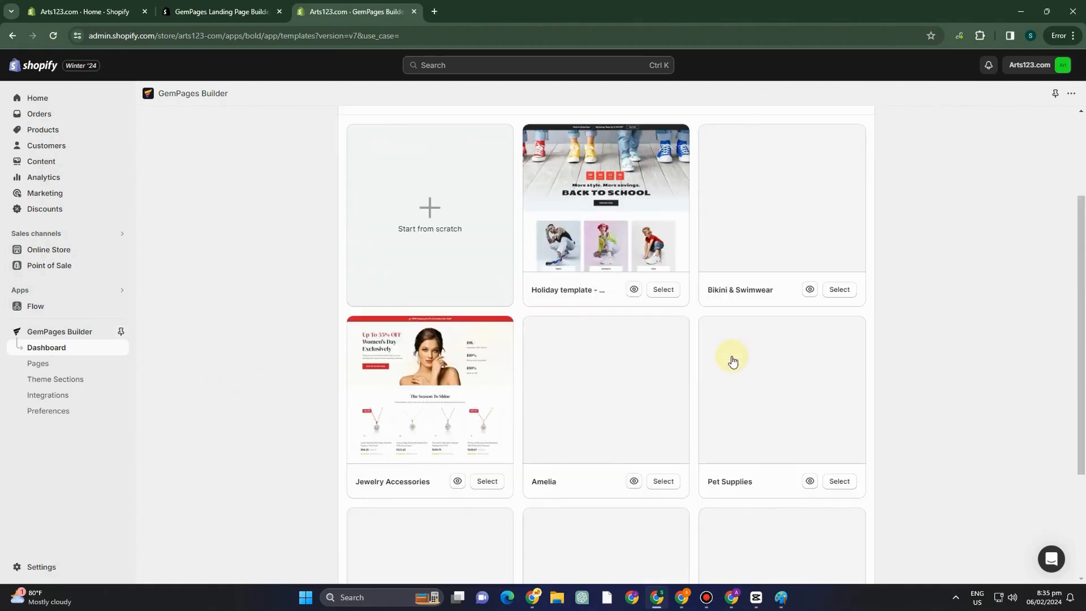
pyautogui.scroll(4, 732, 364)
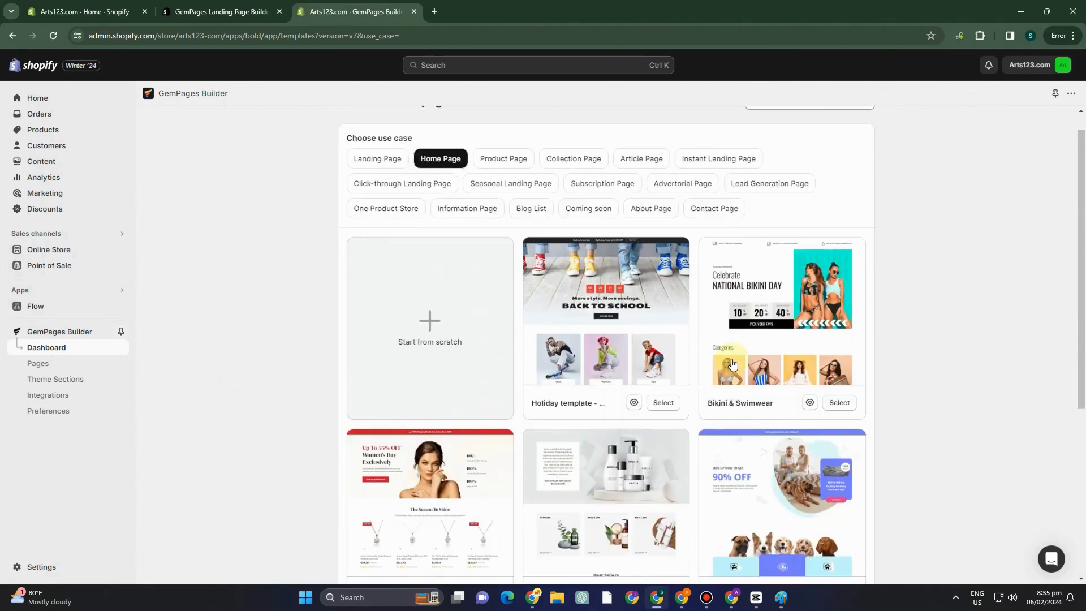
pyautogui.scroll(-2, 732, 364)
pyautogui.scroll(-2, 732, 363)
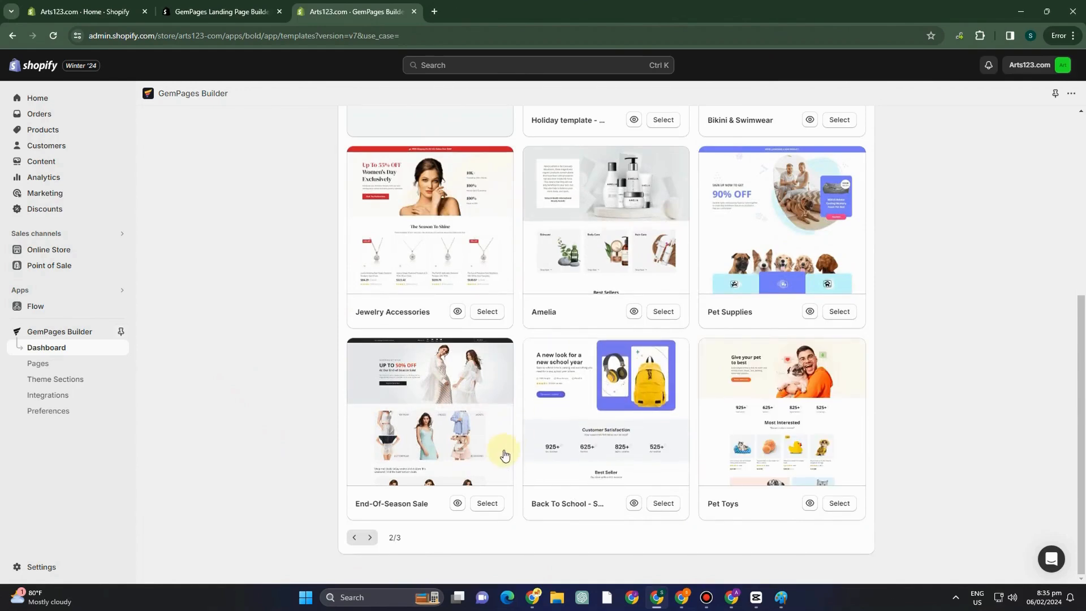
pyautogui.click(355, 536)
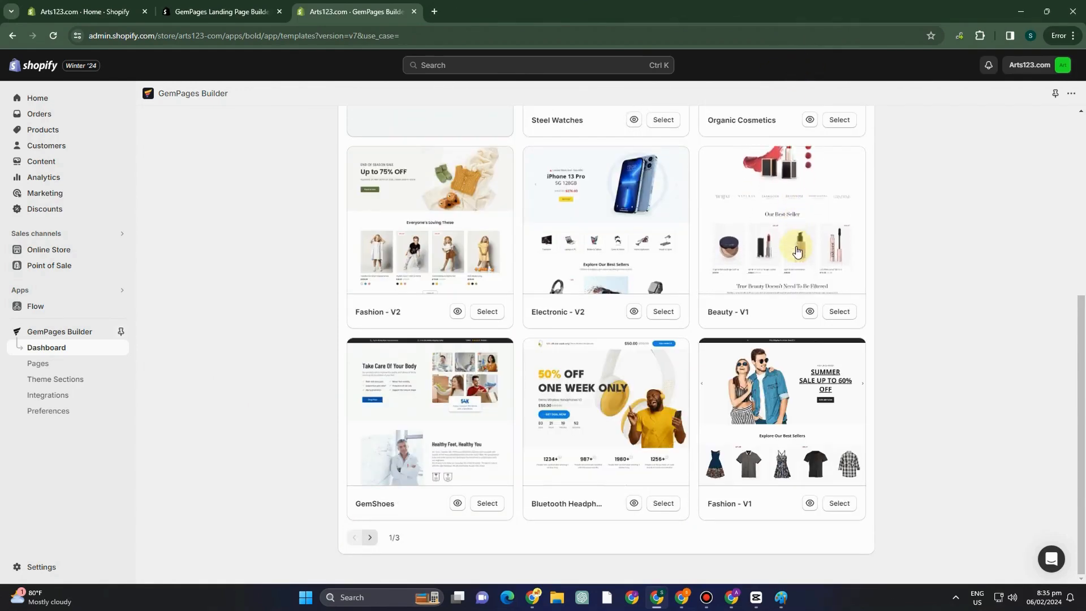
pyautogui.scroll(3, 813, 289)
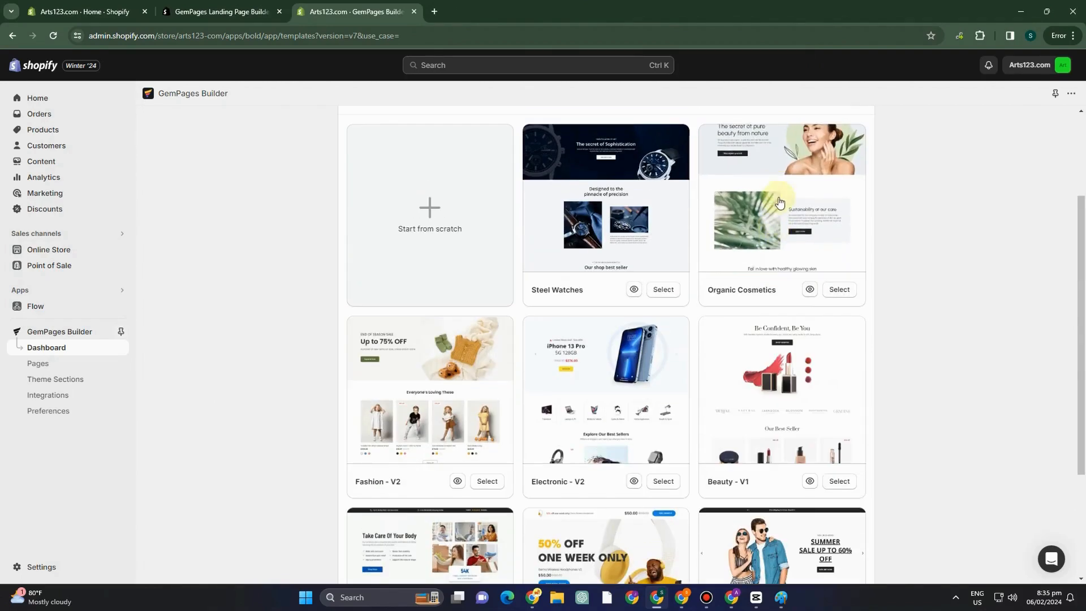
# Preview the Organic Cosmetics template and select it as the base for the new home page
pyautogui.click(778, 197)
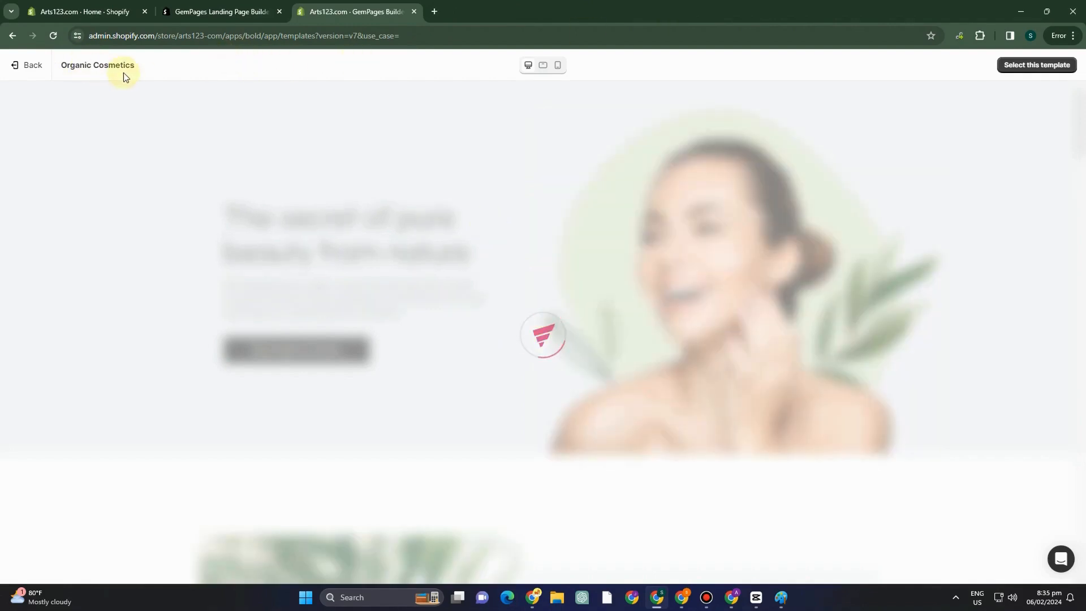
pyautogui.scroll(-12, 585, 245)
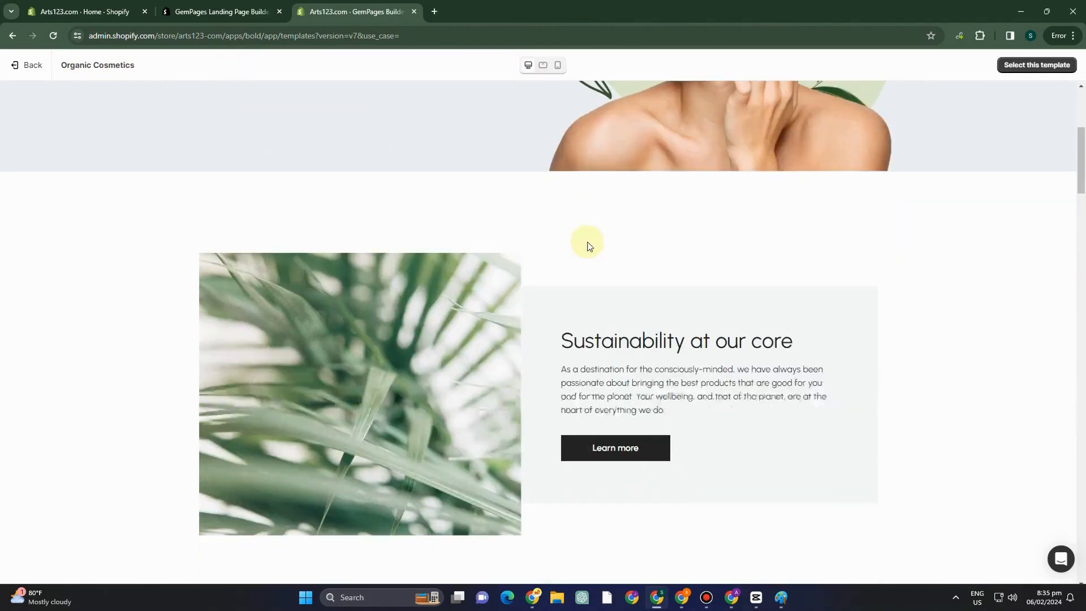
pyautogui.scroll(-10, 589, 244)
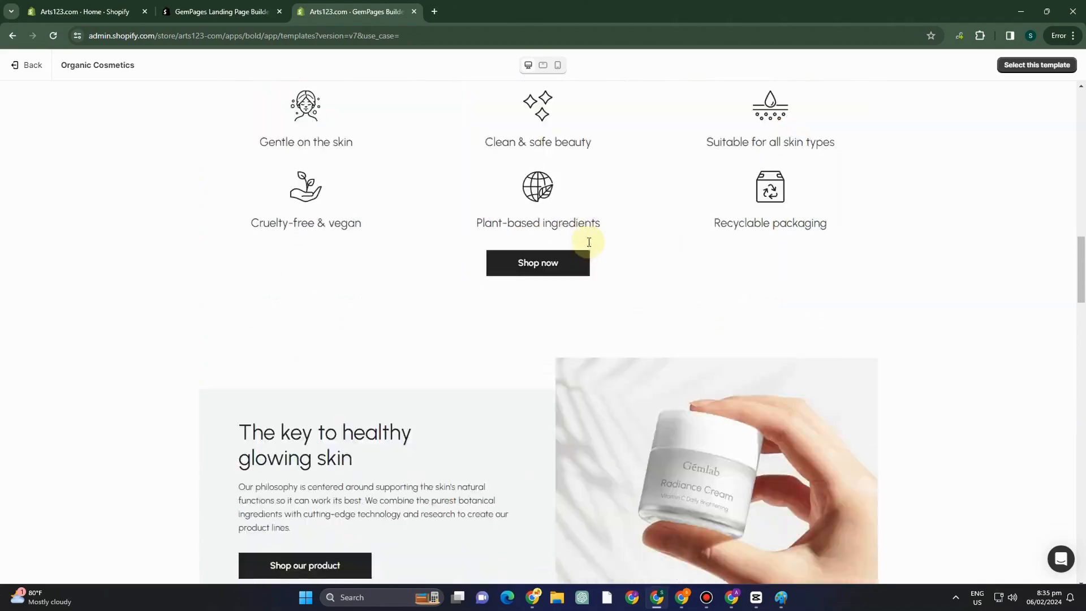
pyautogui.scroll(-8, 588, 242)
pyautogui.scroll(8, 588, 241)
pyautogui.scroll(20, 588, 240)
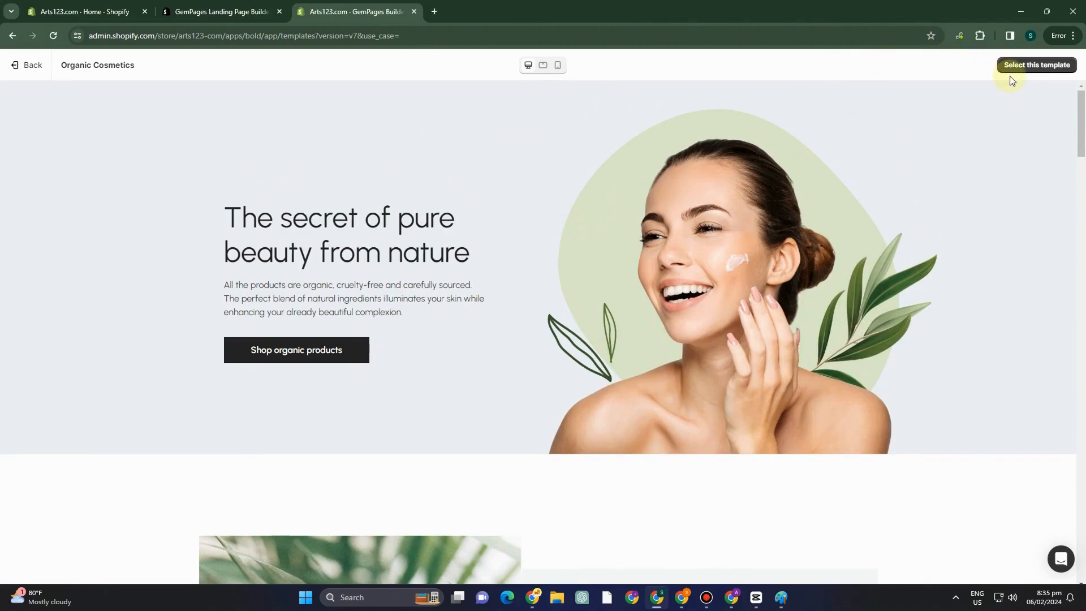
pyautogui.click(1017, 68)
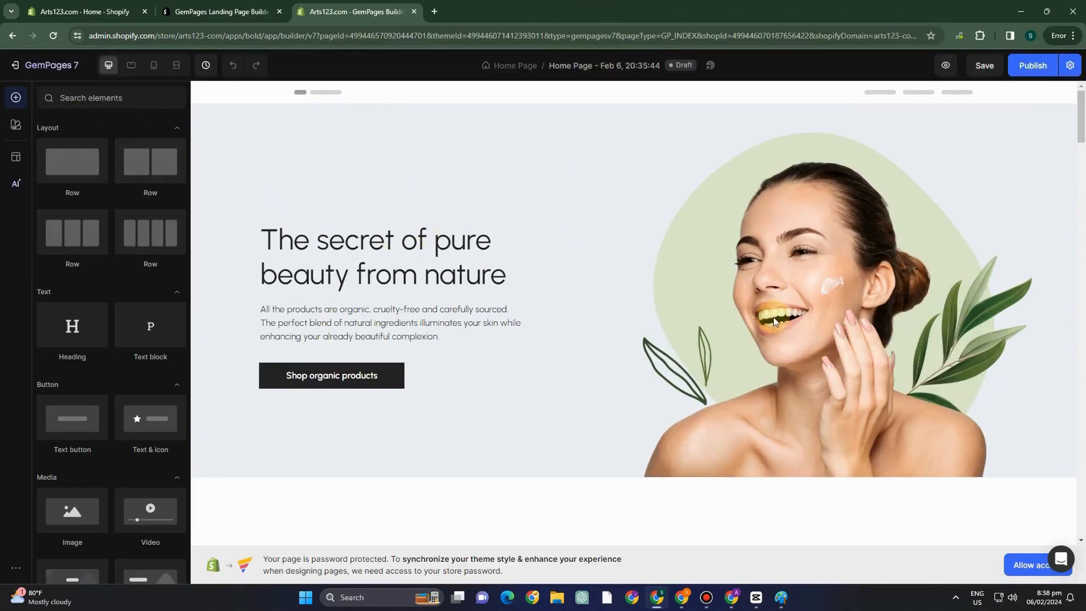
# Change the hero banner row's layout to two equal columns and show the row's parent elements
pyautogui.click(342, 125)
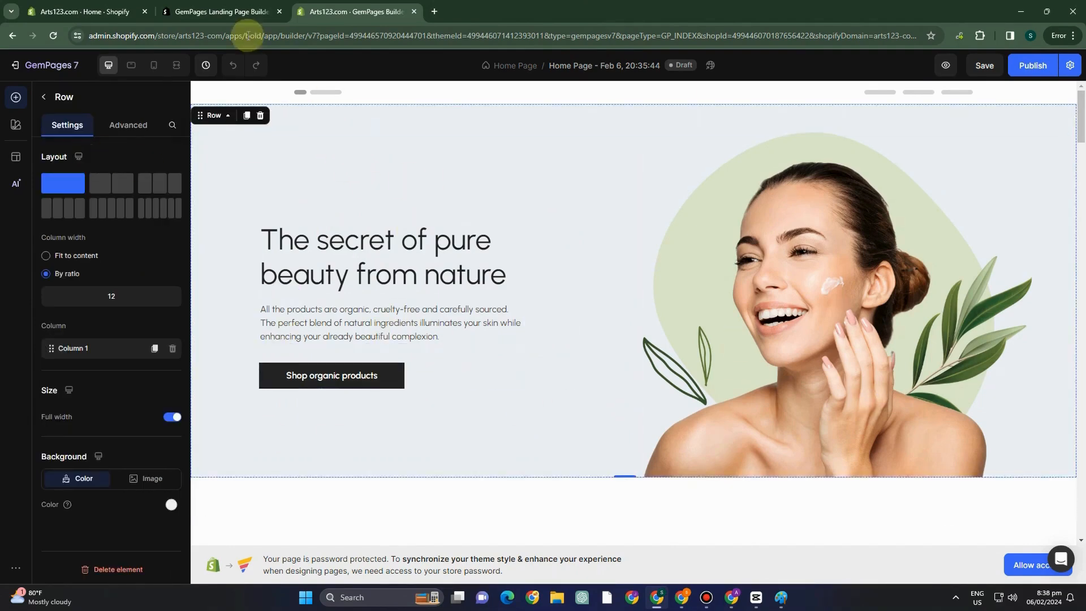
pyautogui.moveTo(255, 128)
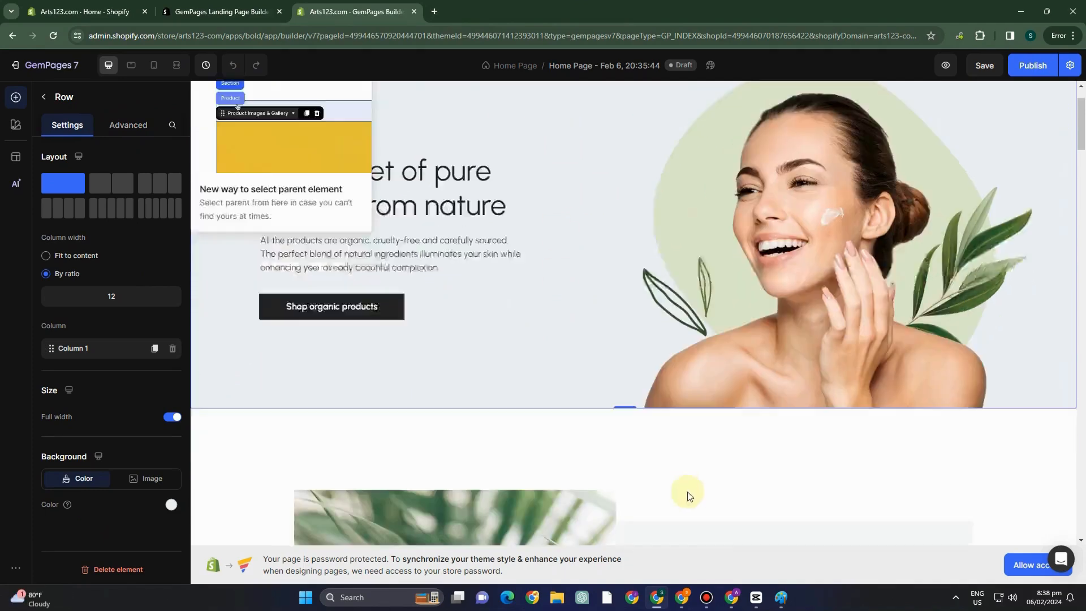
pyautogui.scroll(-1, 897, 429)
pyautogui.scroll(3, 892, 425)
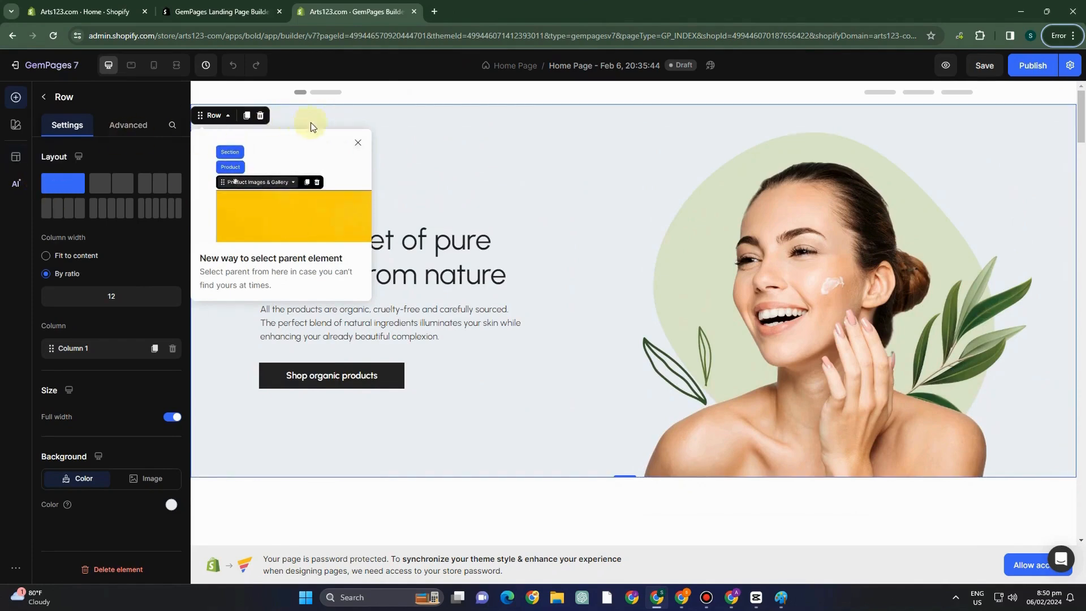
pyautogui.click(108, 190)
pyautogui.moveTo(214, 117); pyautogui.dragTo(248, 115)
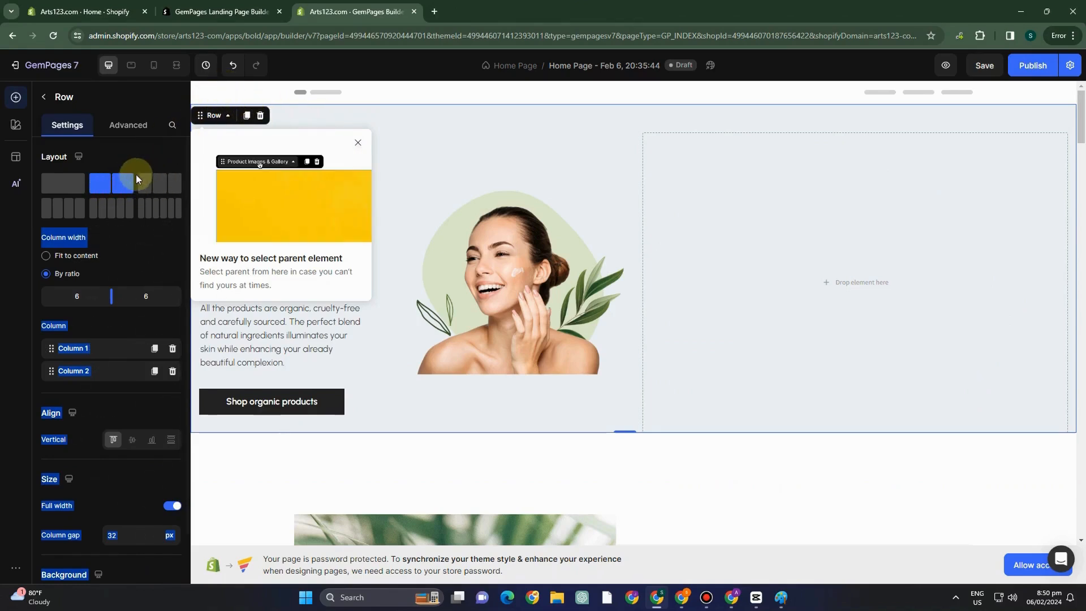
pyautogui.click(115, 191)
pyautogui.click(212, 116)
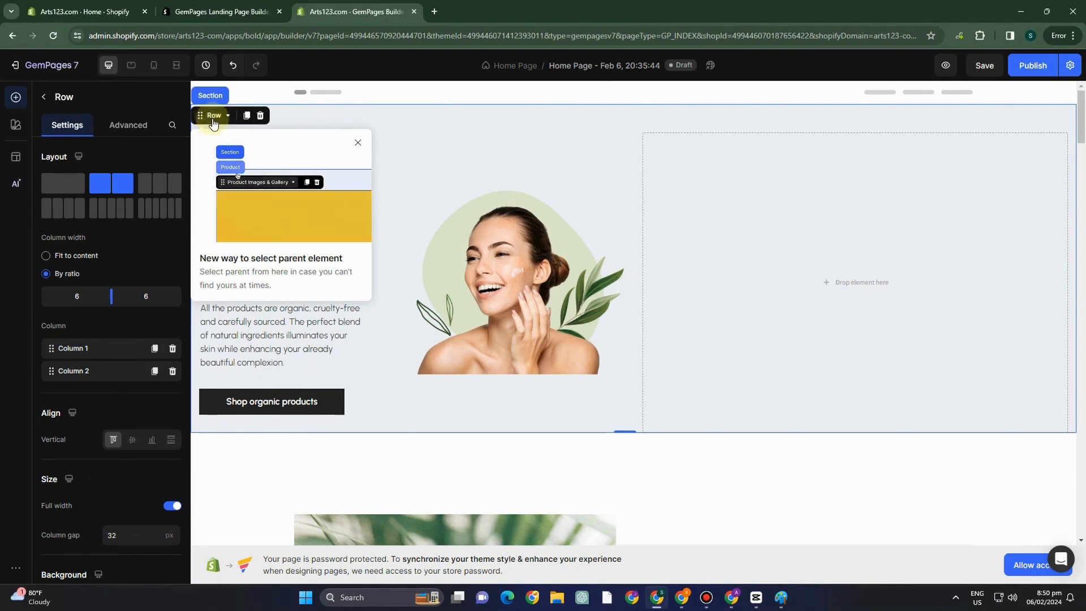
# Select the hero banner's parent section, keep its single-column layout and set the column width to Fit to content
pyautogui.click(210, 96)
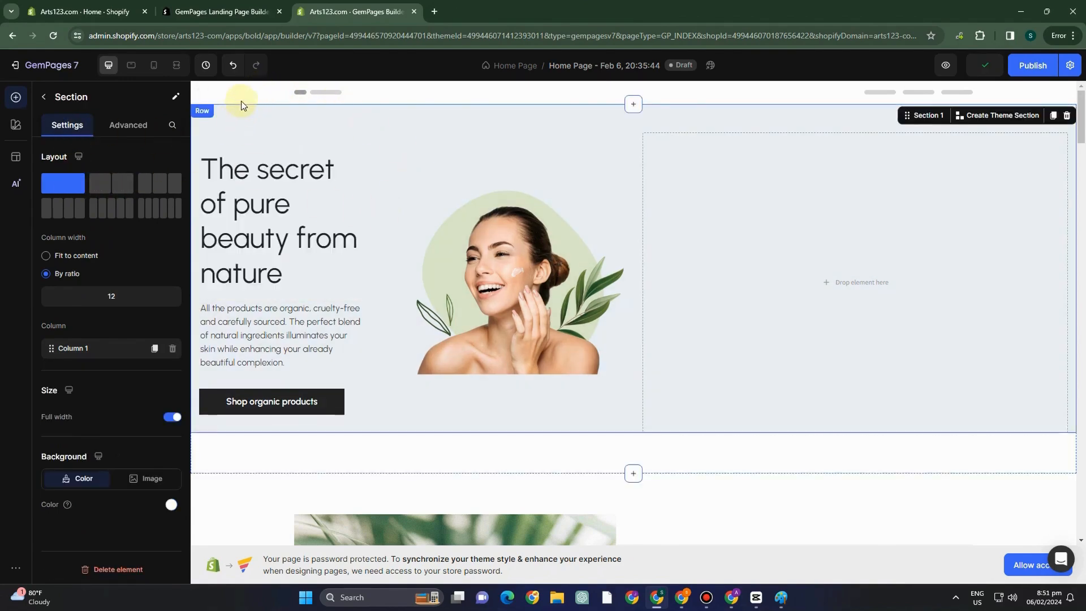
pyautogui.click(109, 186)
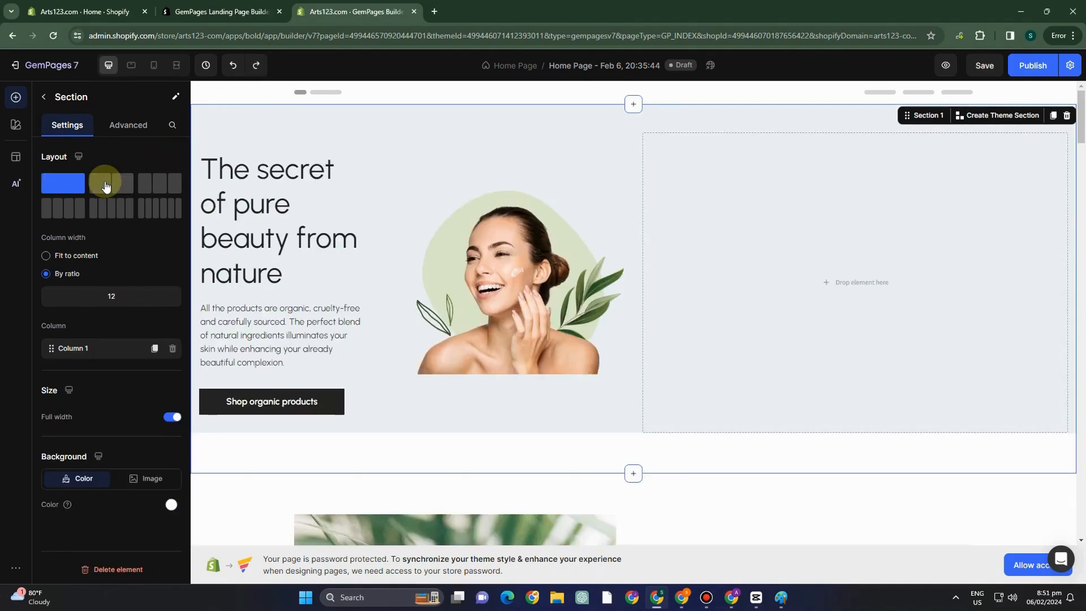
pyautogui.click(47, 187)
pyautogui.moveTo(188, 108); pyautogui.dragTo(215, 93)
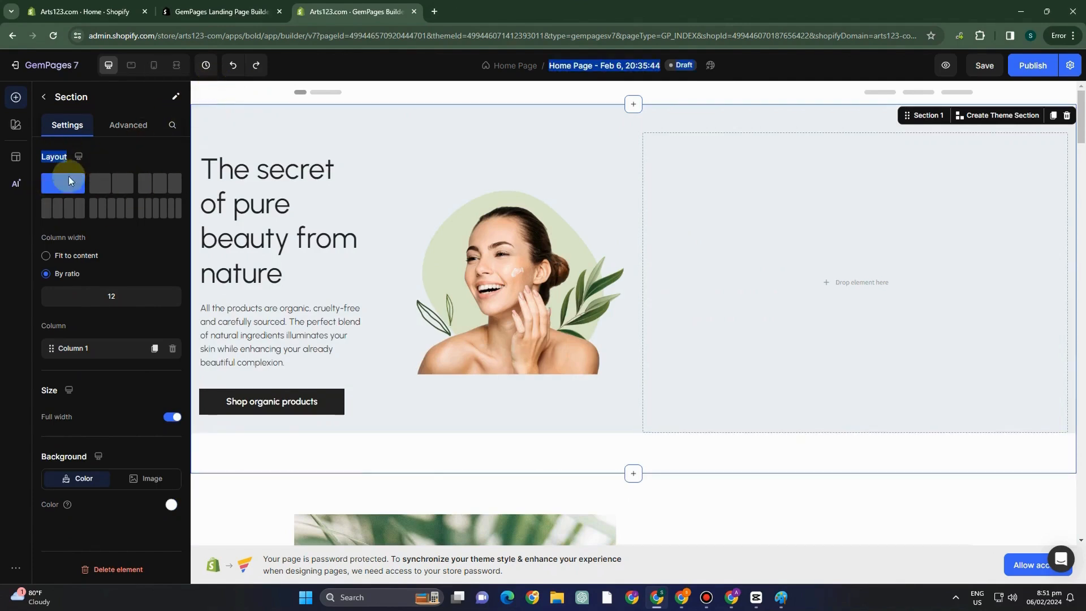
pyautogui.click(47, 256)
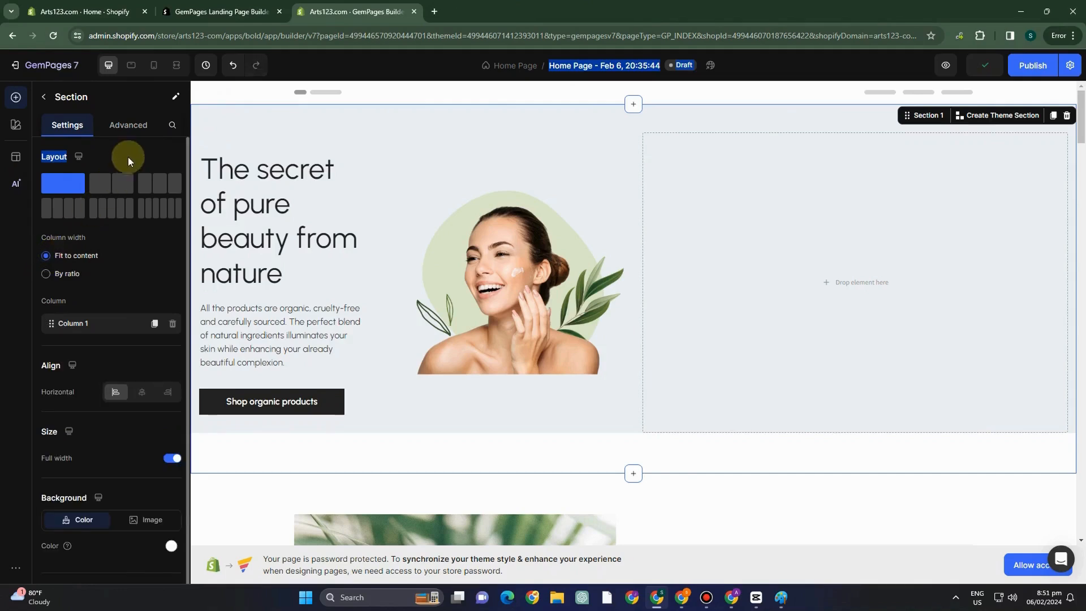
# Switch the section's background type to Image and look over the image source options
pyautogui.scroll(-1, 86, 327)
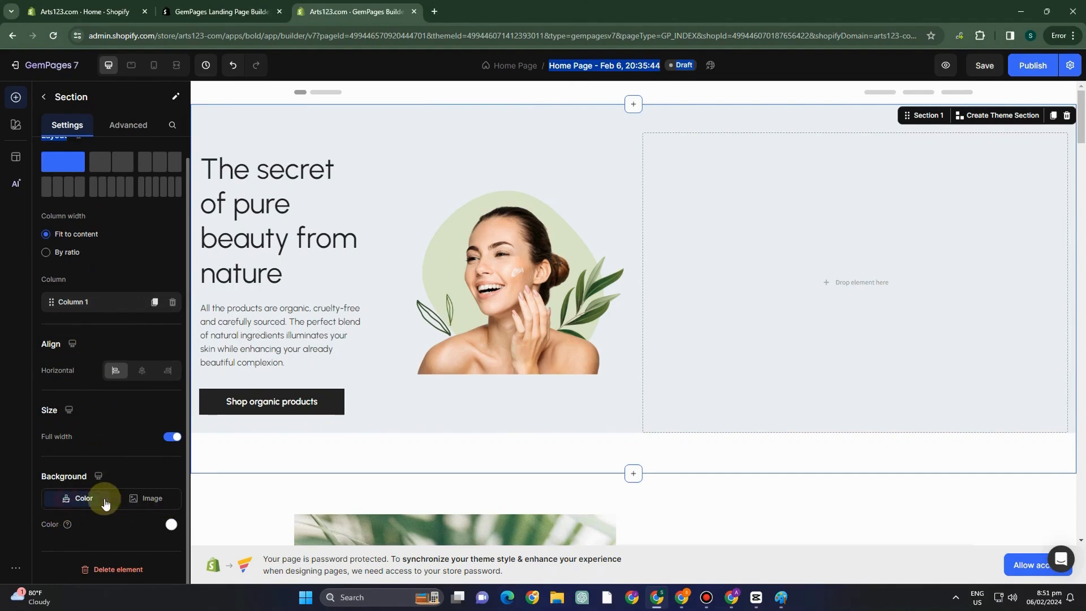
pyautogui.click(146, 498)
pyautogui.scroll(-5, 120, 509)
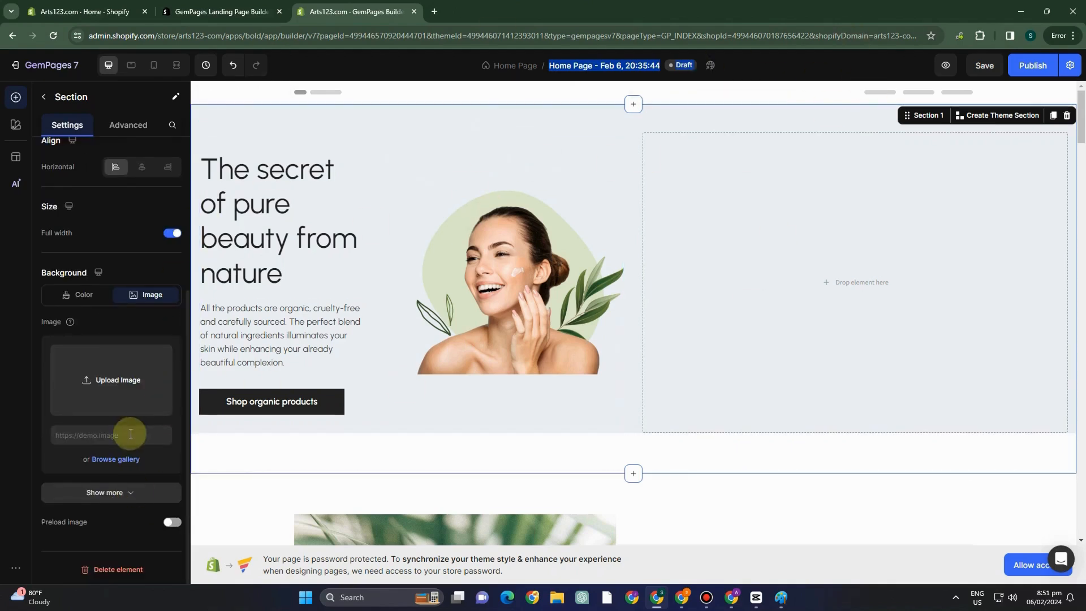
pyautogui.scroll(4, 121, 315)
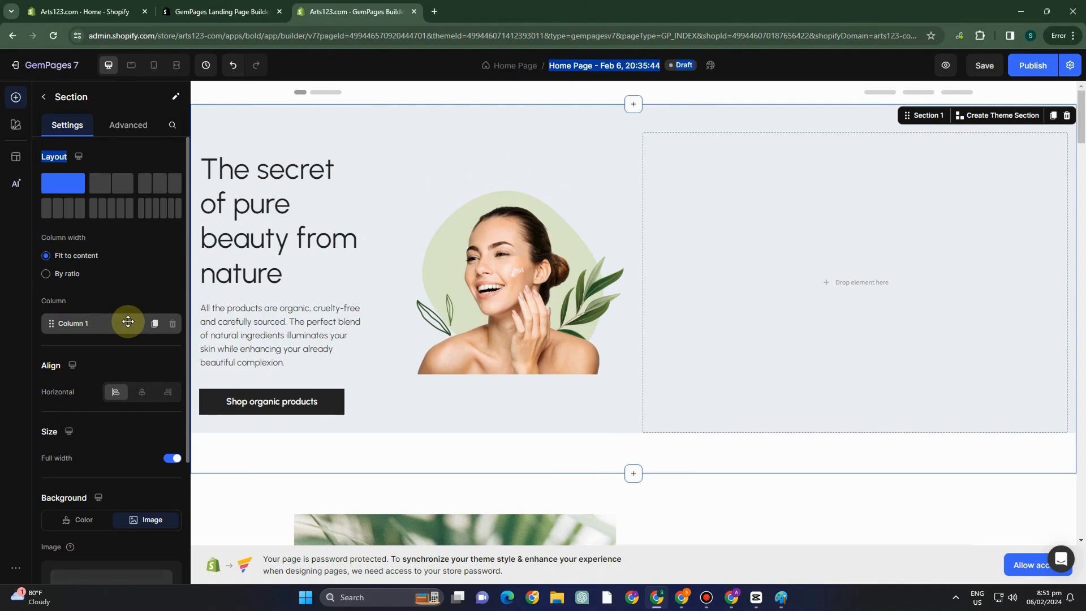
# Check the settings of the hero banner's heading, image and row
pyautogui.click(322, 192)
pyautogui.click(451, 198)
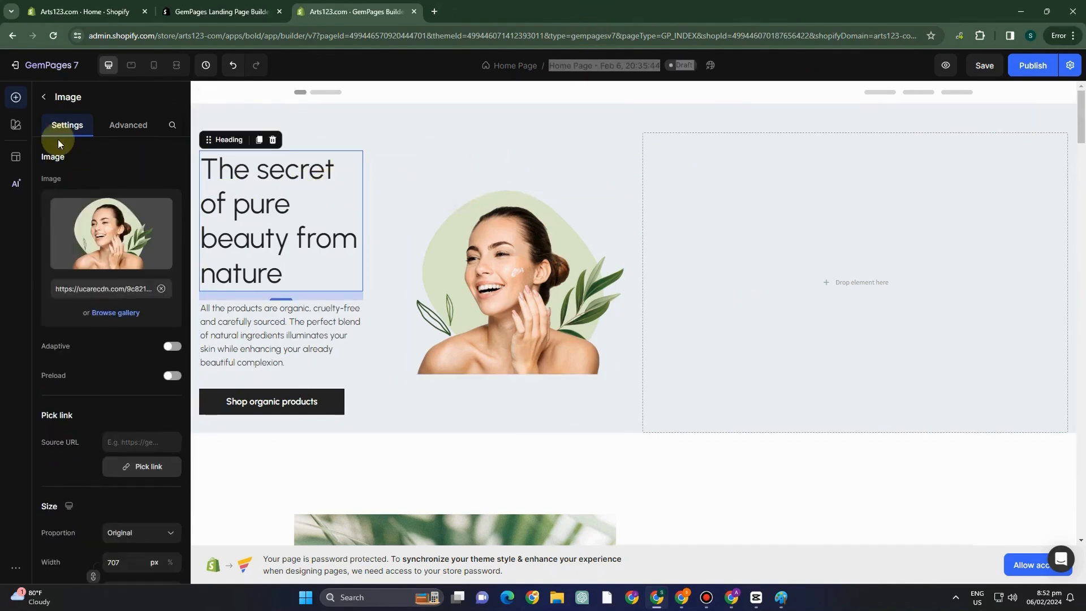
pyautogui.click(45, 97)
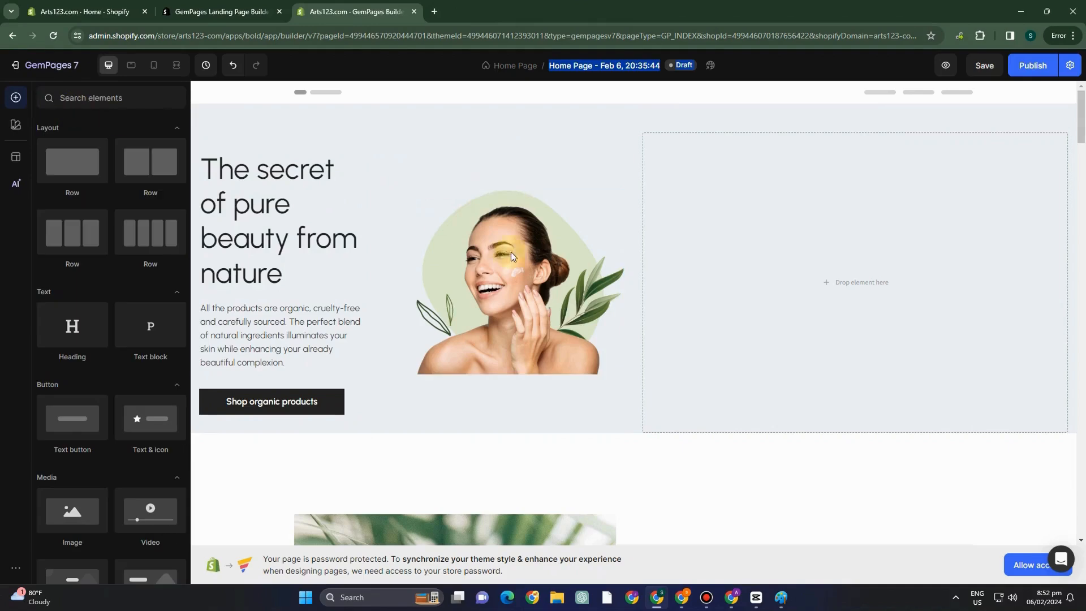
pyautogui.click(788, 271)
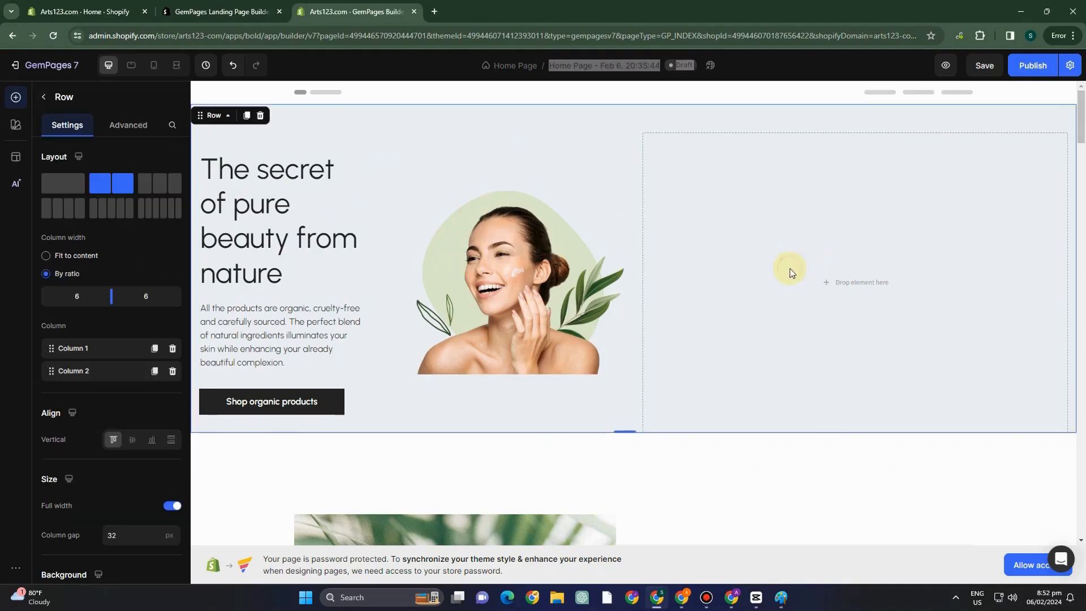
# Select the palm-leaf image beside the "Sustainability at our core" text
pyautogui.scroll(-4, 504, 401)
pyautogui.click(498, 395)
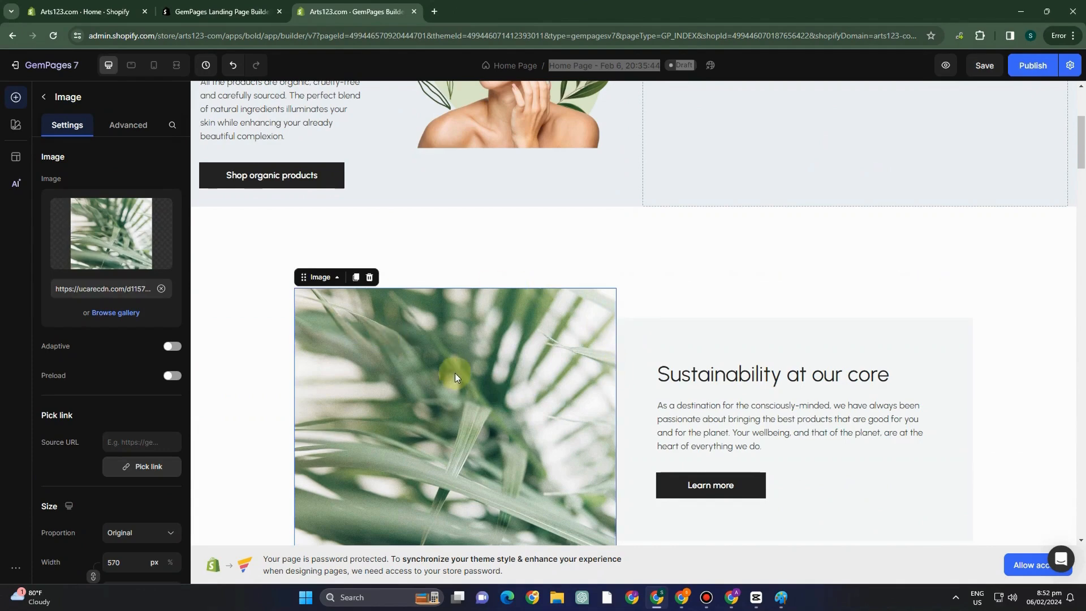
pyautogui.scroll(-2, 529, 385)
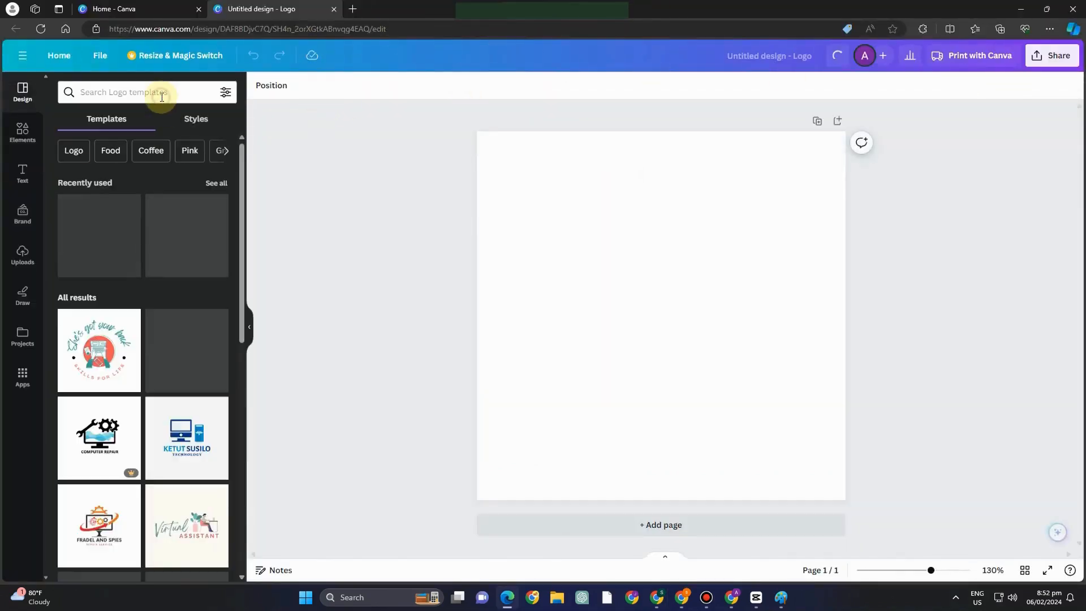
# In Canva, search the logo templates for "skin care" and look through the designs
pyautogui.click(160, 94)
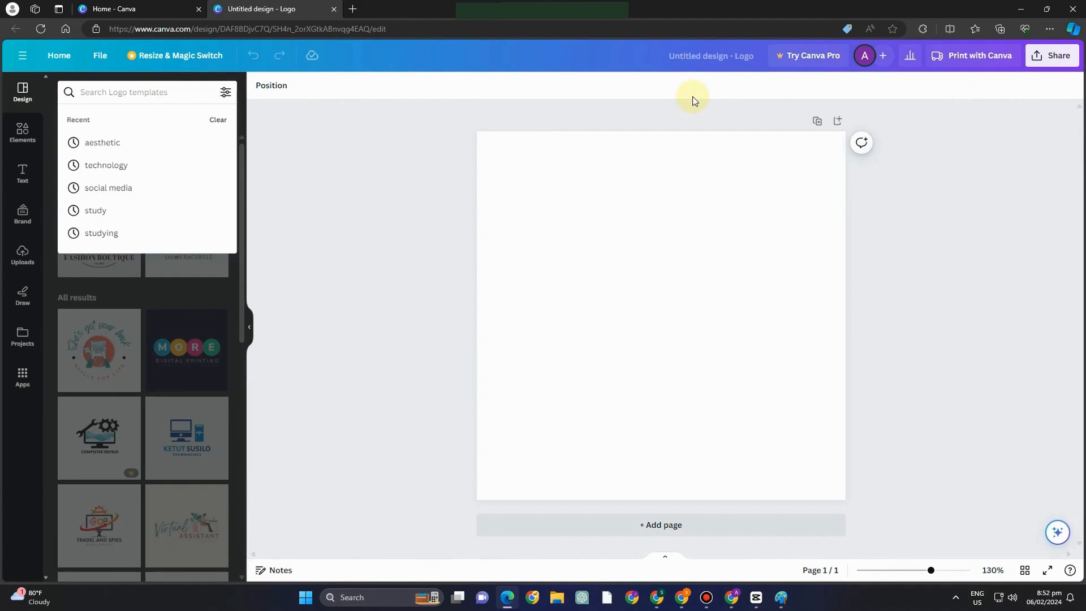
pyautogui.write('skin care')
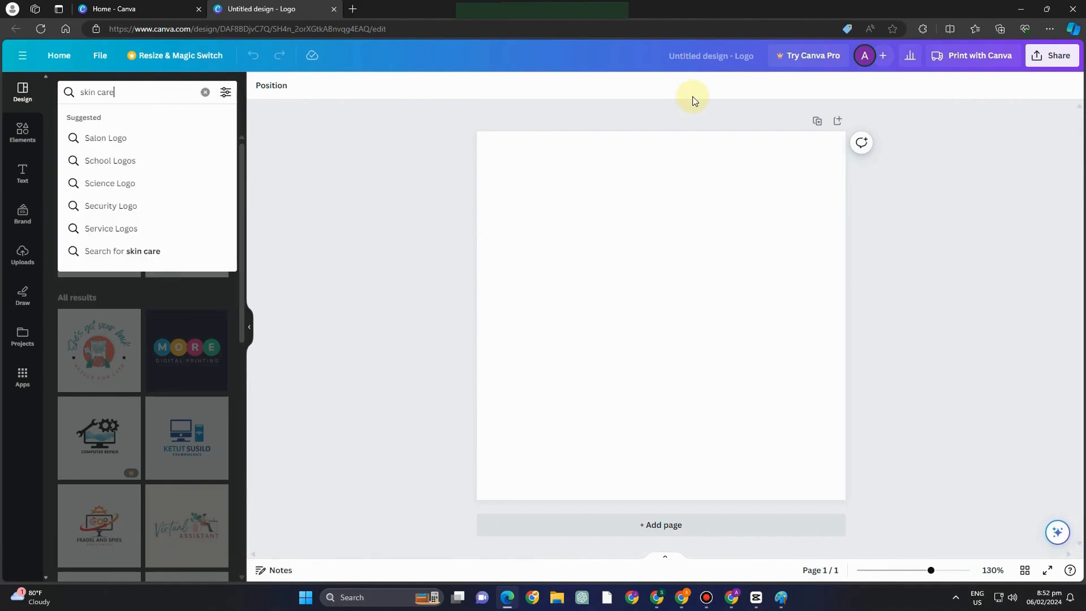
pyautogui.press('Return')
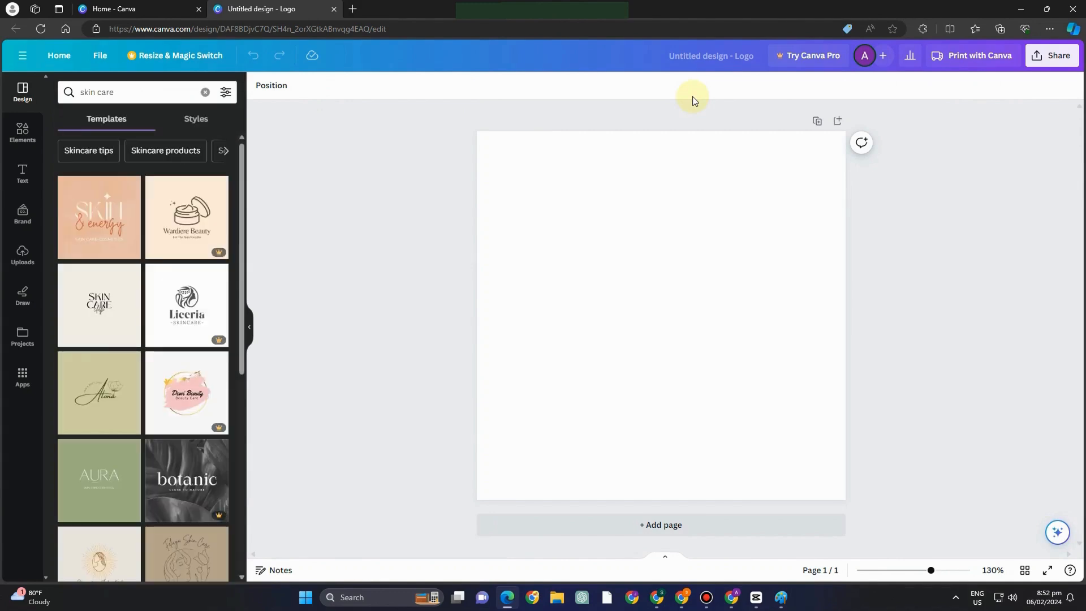
pyautogui.scroll(-5, 212, 413)
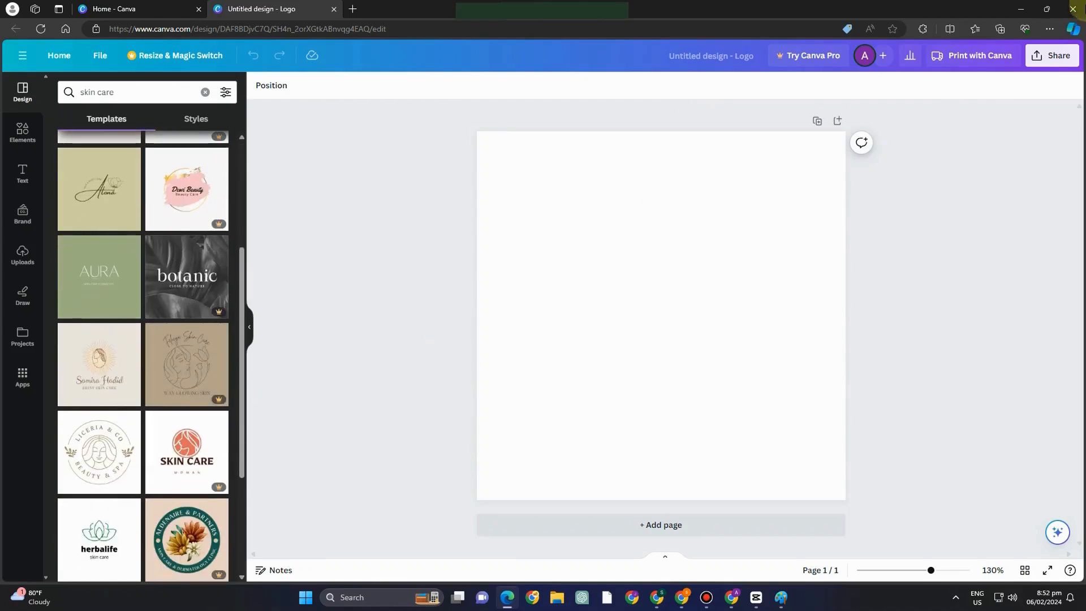
pyautogui.scroll(-3, 202, 385)
pyautogui.scroll(-4, 202, 385)
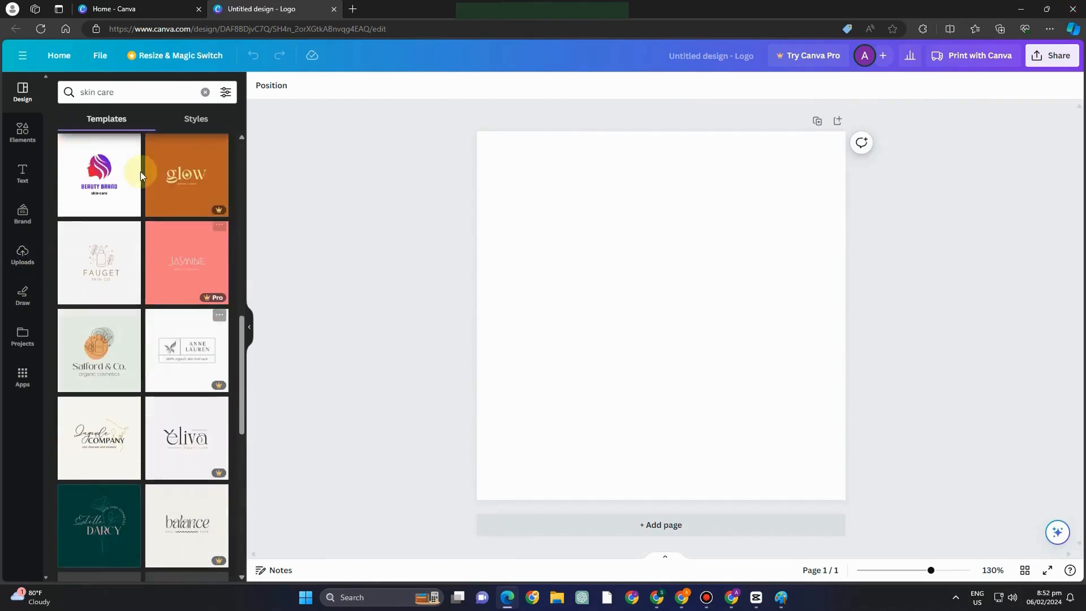
# Refine the template search to "skin care human" and browse the designs
pyautogui.click(139, 92)
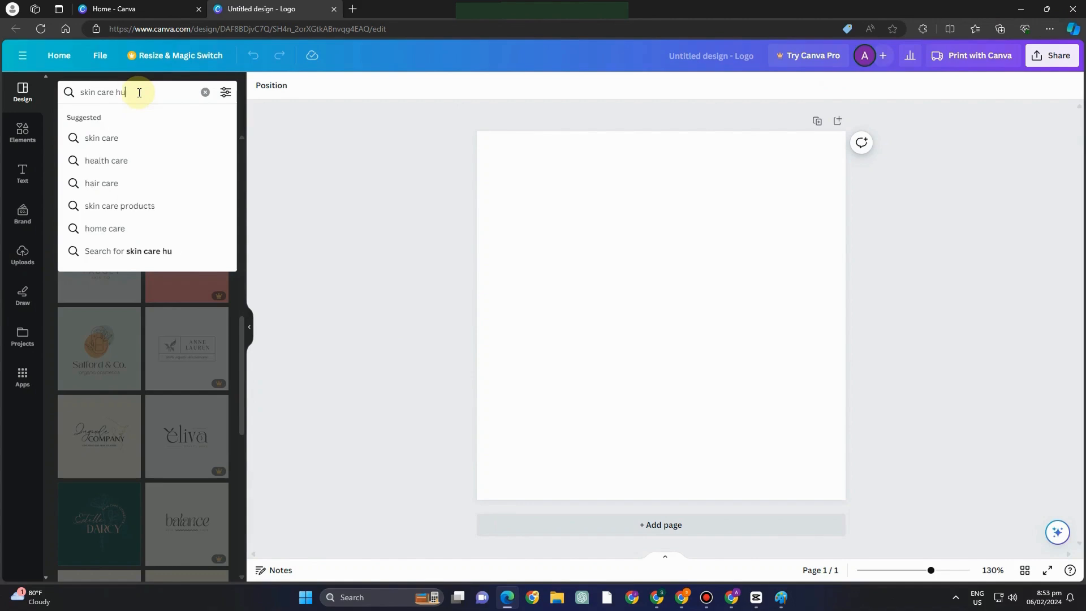
pyautogui.write('human')
pyautogui.press('Return')
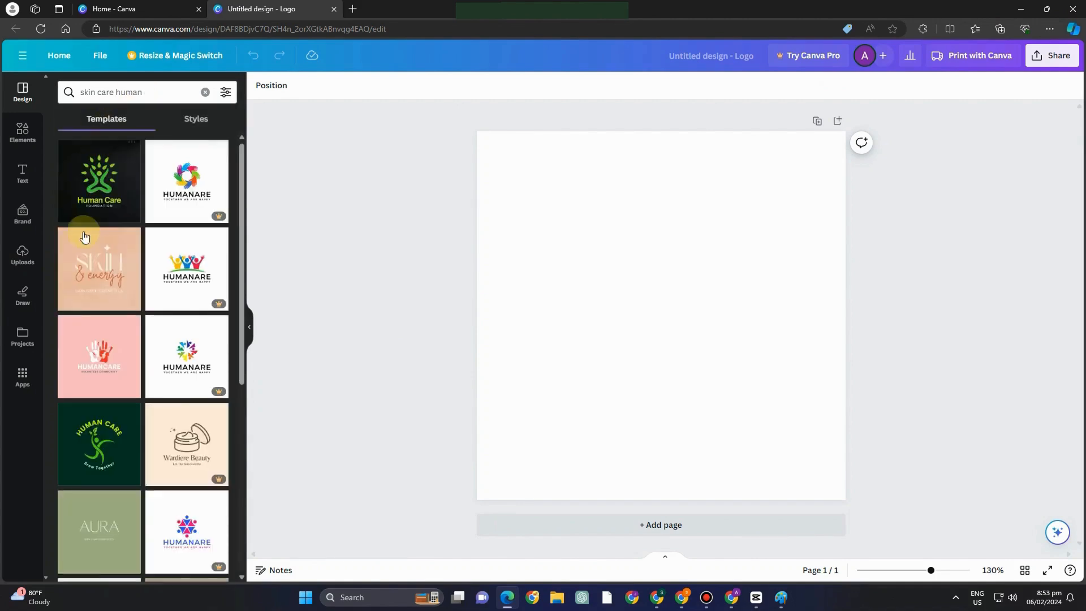
pyautogui.scroll(-4, 178, 321)
pyautogui.scroll(-4, 187, 257)
pyautogui.scroll(8, 170, 227)
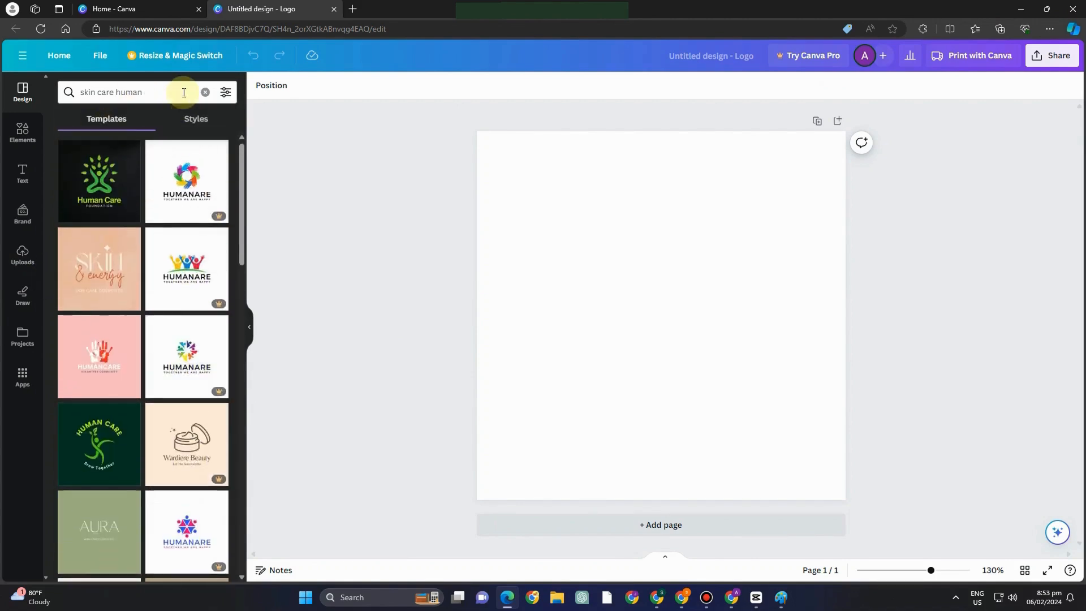
# Shorten the template search back to "skin care"
pyautogui.click(138, 92)
pyautogui.press('BackSpace')
pyautogui.press('BackSpace')
pyautogui.press('BackSpace')
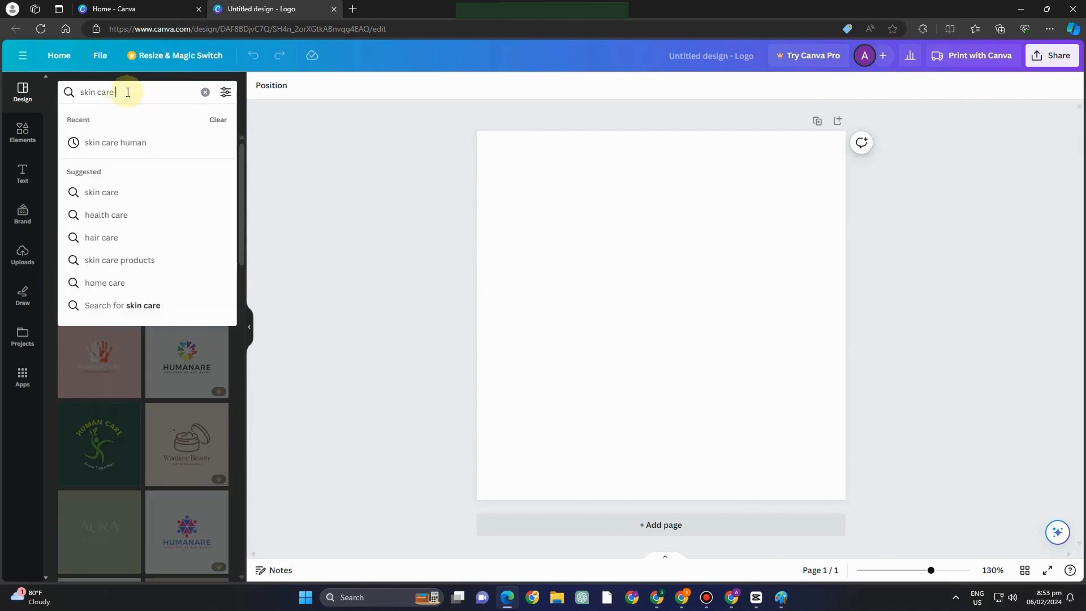
pyautogui.press('Return')
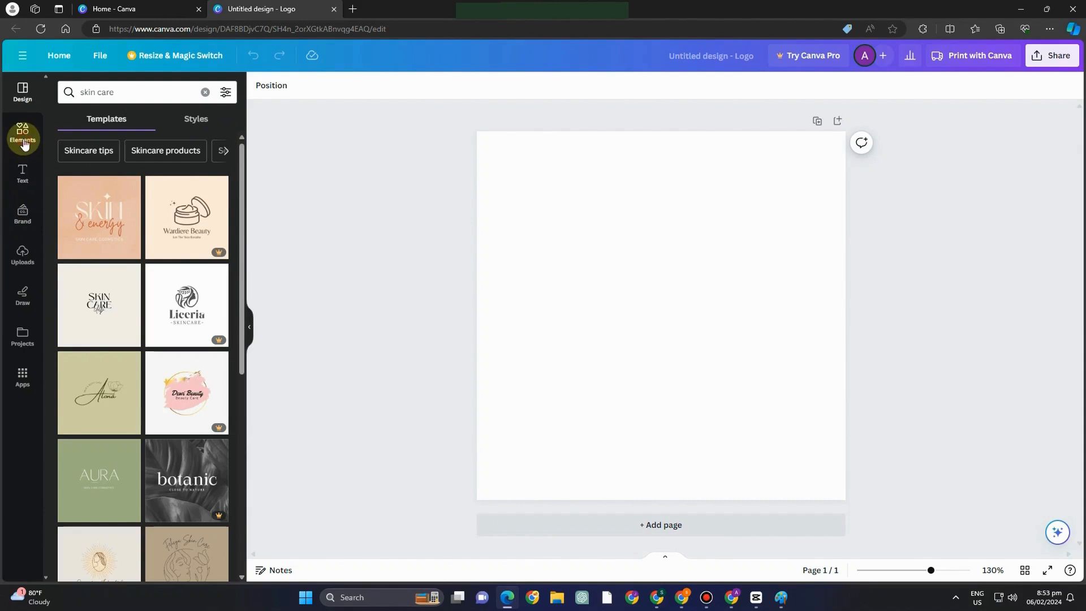
# Search the elements for "skin care" photos and add the photo of a woman receiving a facial massage to the page
pyautogui.click(22, 132)
pyautogui.click(155, 88)
pyautogui.write('s')
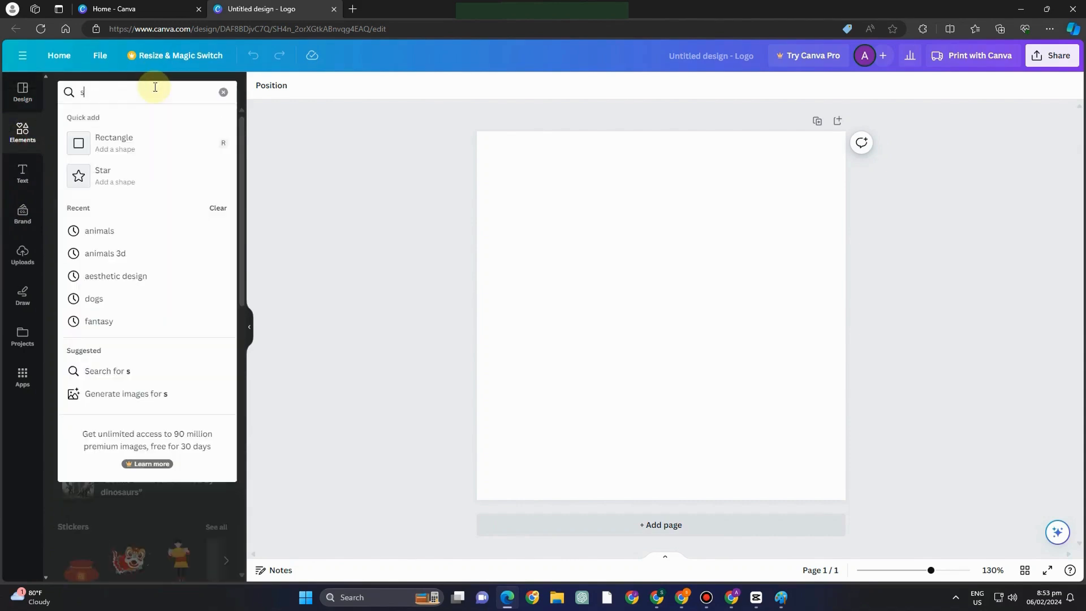
pyautogui.write('kin care')
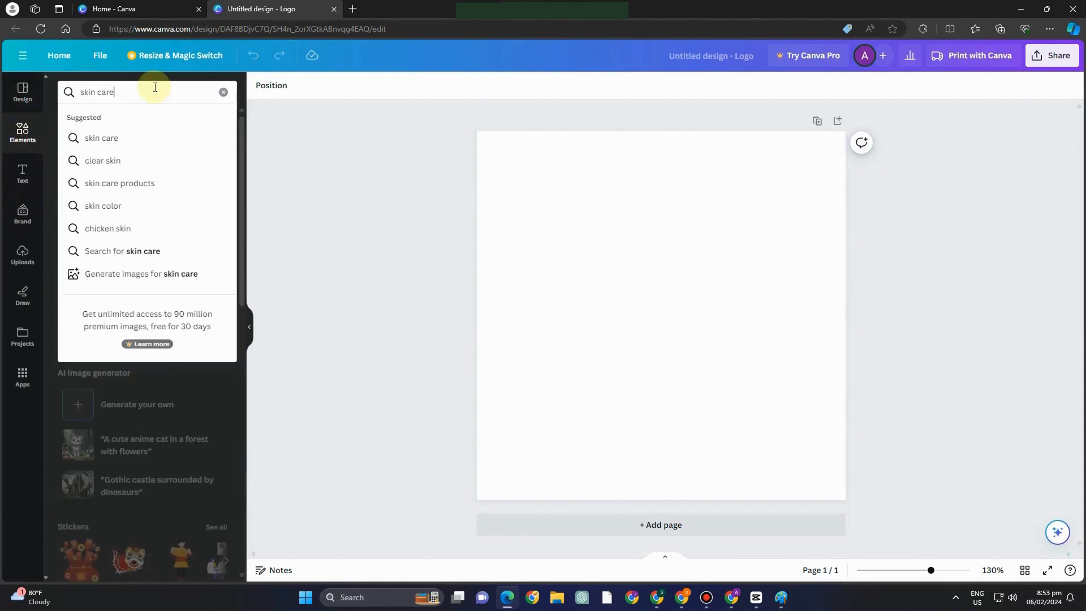
pyautogui.press('Return')
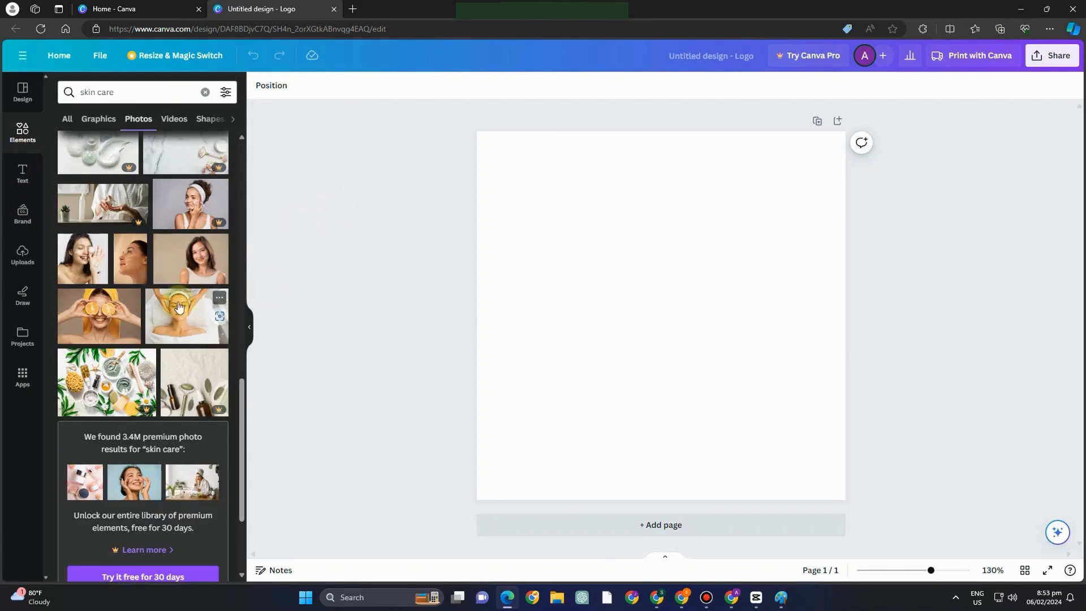
pyautogui.click(175, 310)
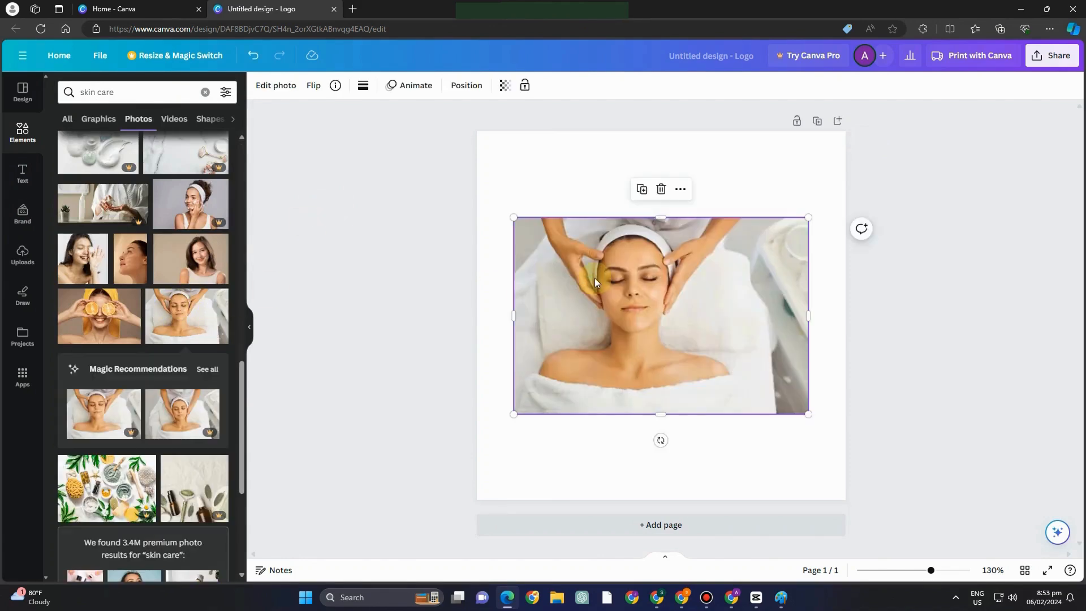
pyautogui.scroll(-3, 221, 498)
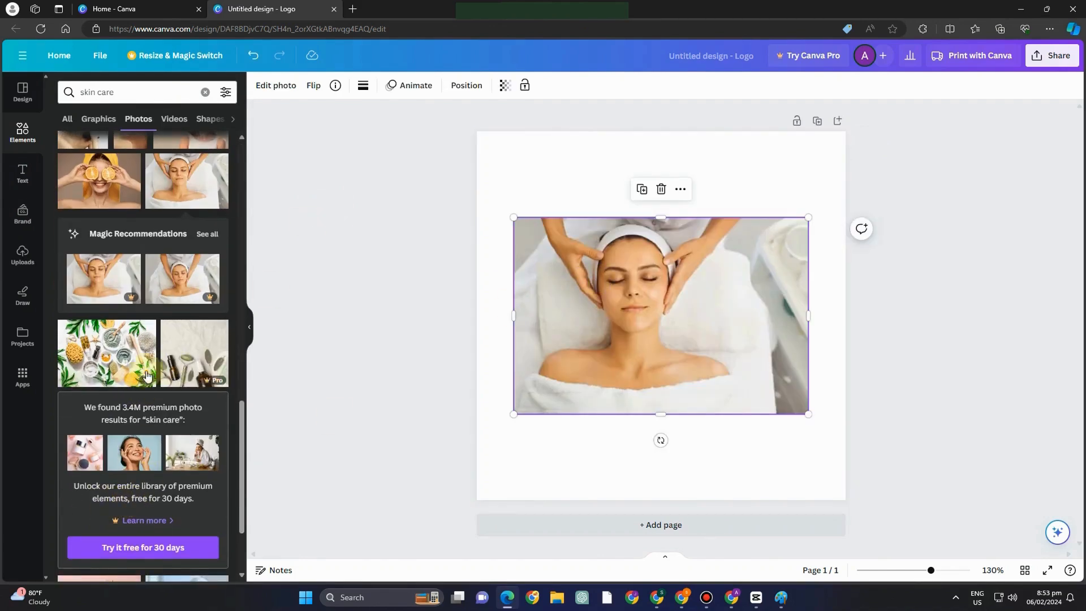
# Enlarge the facial massage photo to cover the whole square page and open the design's sharing options
pyautogui.moveTo(510, 315); pyautogui.dragTo(491, 314)
pyautogui.moveTo(649, 218); pyautogui.dragTo(647, 140)
pyautogui.moveTo(640, 182); pyautogui.dragTo(661, 209)
pyautogui.moveTo(513, 304); pyautogui.dragTo(480, 303)
pyautogui.moveTo(655, 442); pyautogui.dragTo(663, 507)
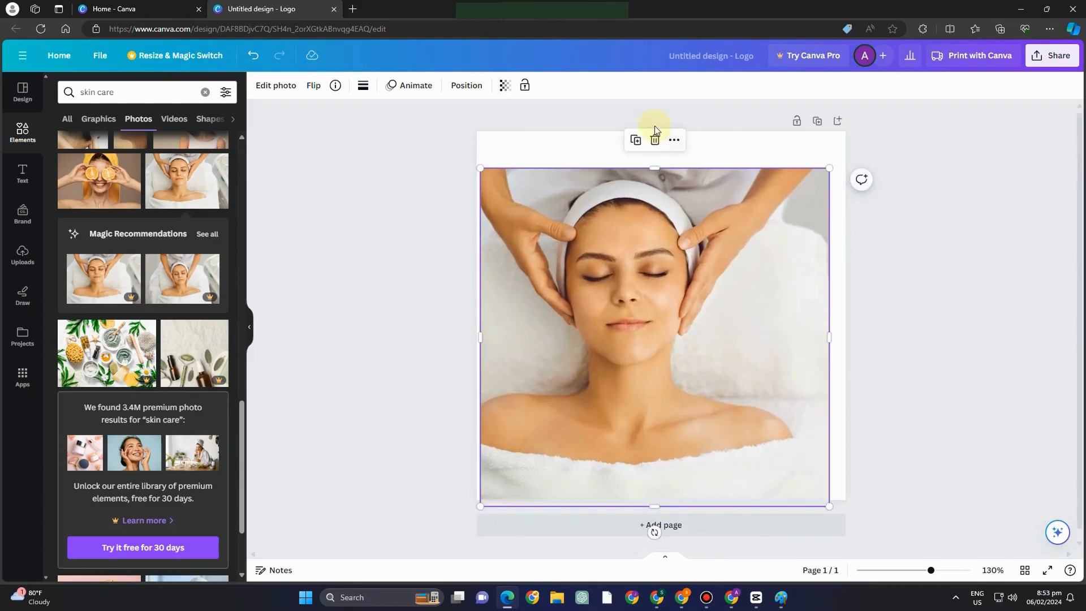
pyautogui.moveTo(654, 168); pyautogui.dragTo(664, 132)
pyautogui.moveTo(829, 324); pyautogui.dragTo(855, 319)
pyautogui.click(1053, 59)
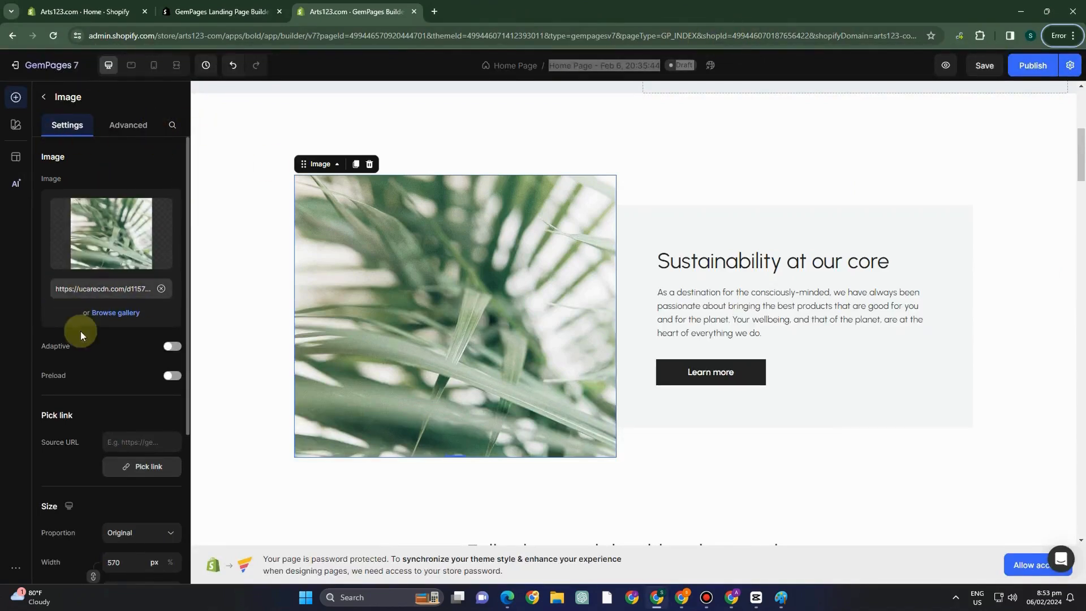
# Back in GemPages, open the gallery for the selected palm-leaf image and replace it with the facial massage photo
pyautogui.click(108, 315)
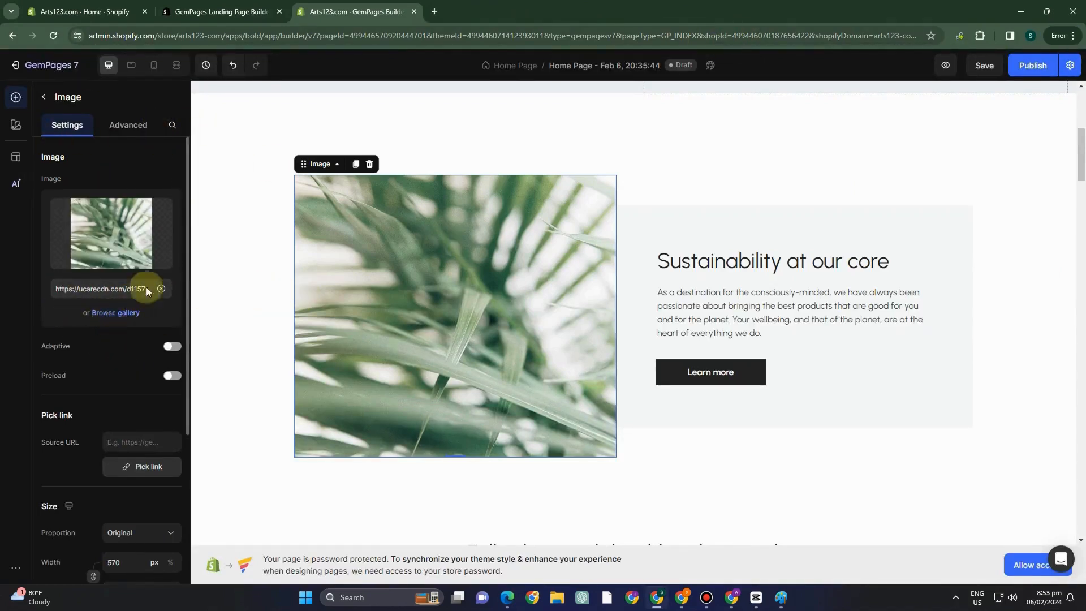
pyautogui.click(116, 314)
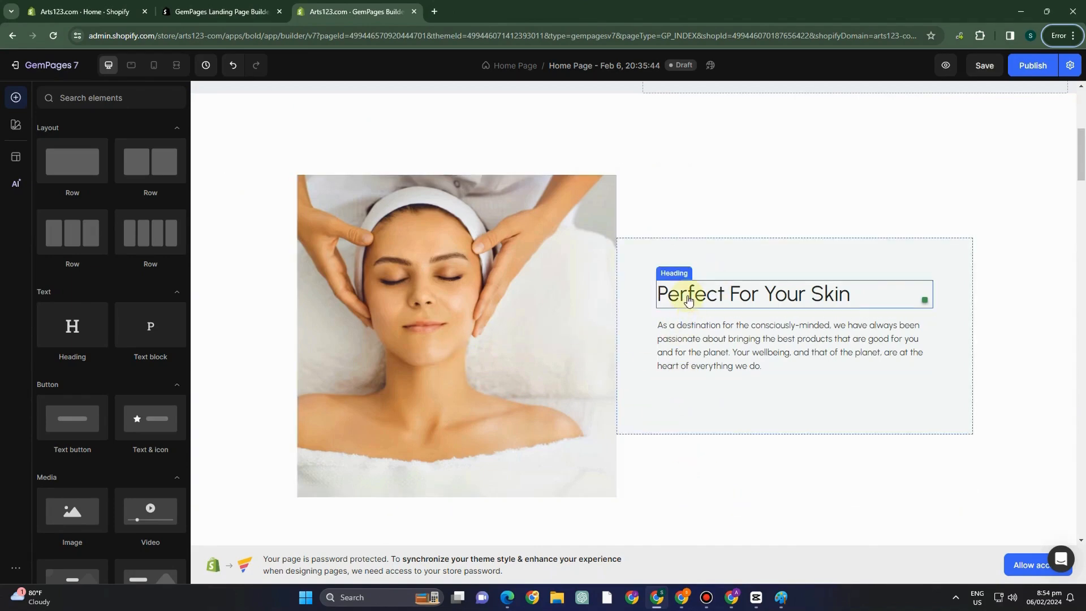
# Undo the removal of the "Learn more" button under the "Perfect For Your Skin" text and delete the button again
pyautogui.click(657, 298)
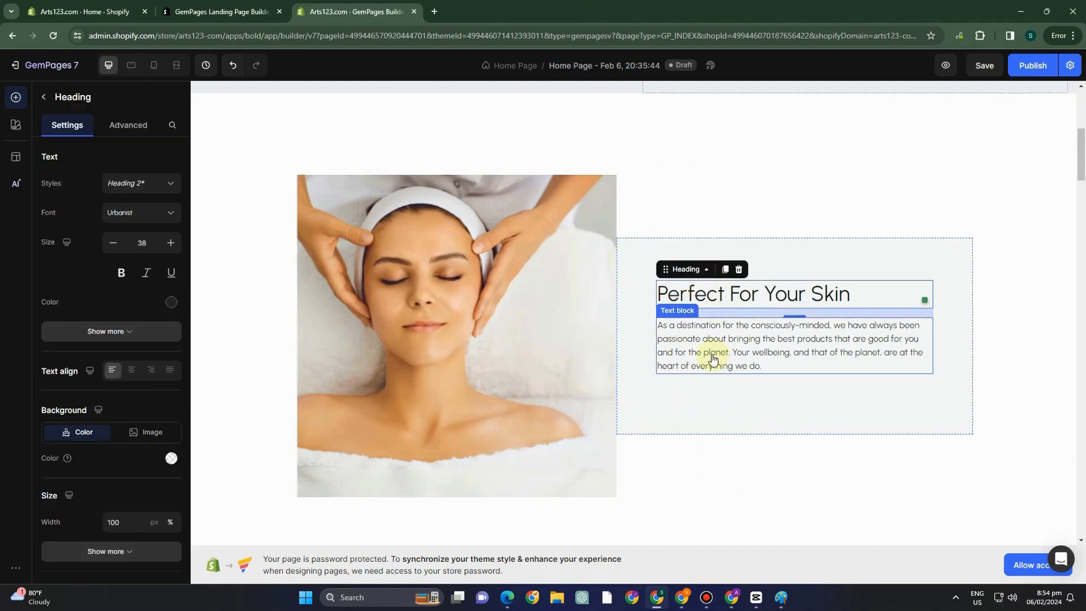
pyautogui.hotkey('ctrl', 'z')
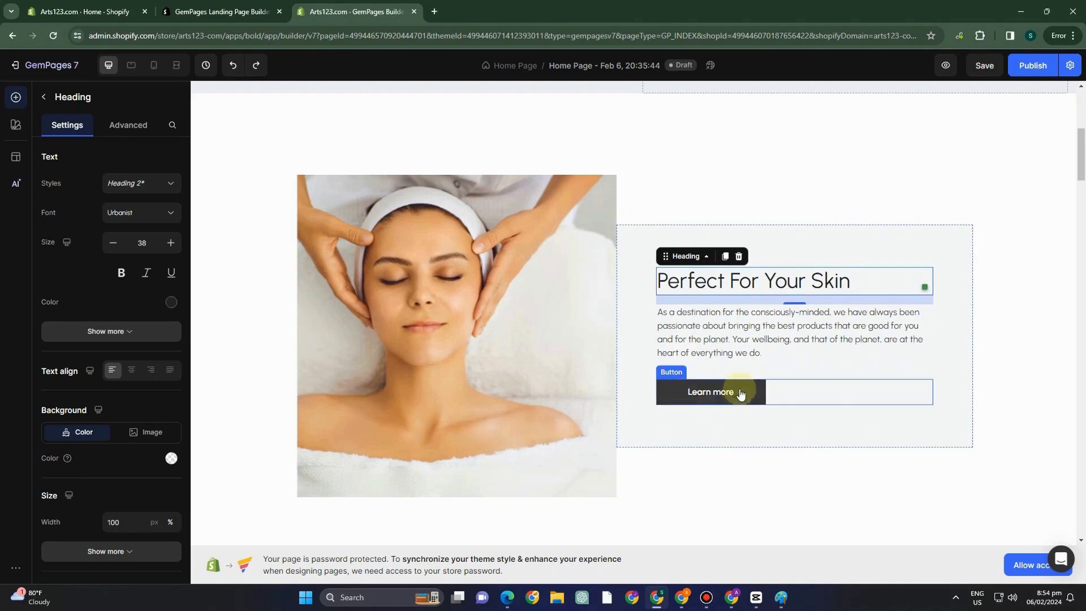
pyautogui.click(707, 401)
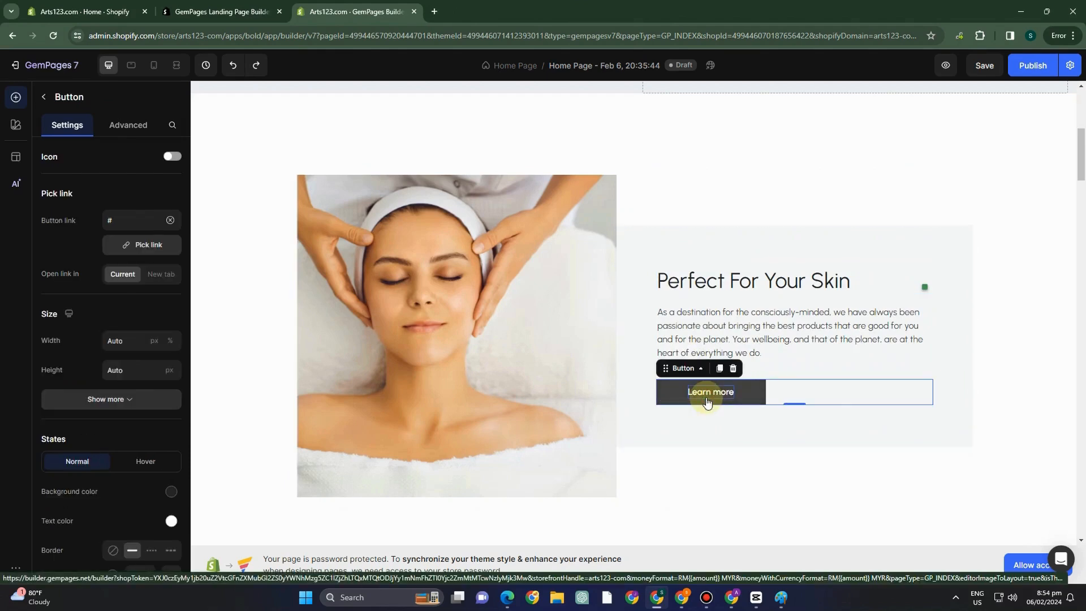
pyautogui.press('Delete')
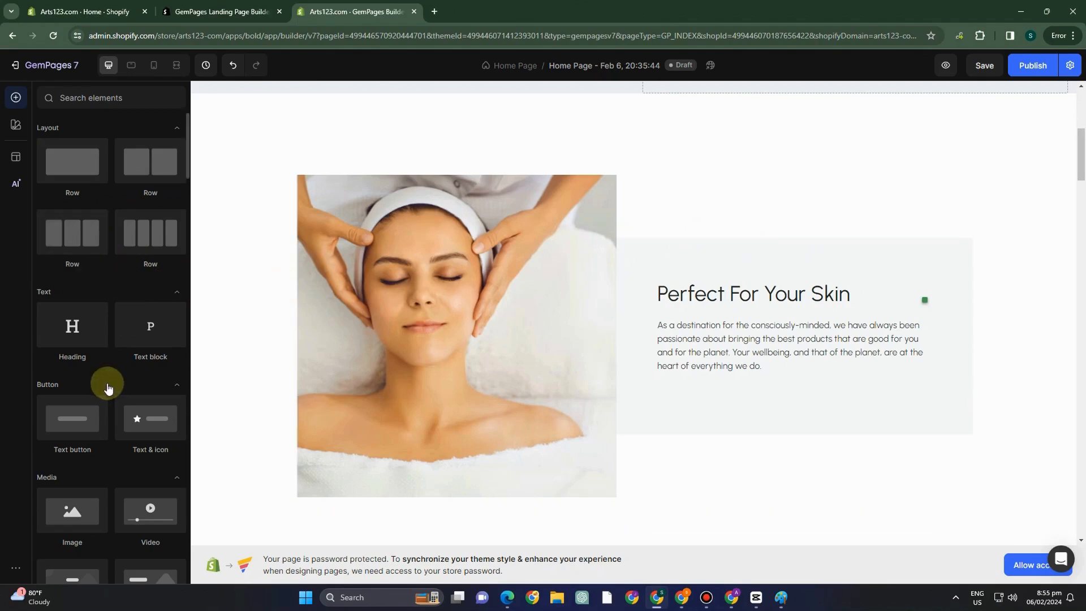
# Set the "Perfect For Your Skin" heading to the Heading 5 style with the Atkinson Hyperlegible font
pyautogui.click(711, 300)
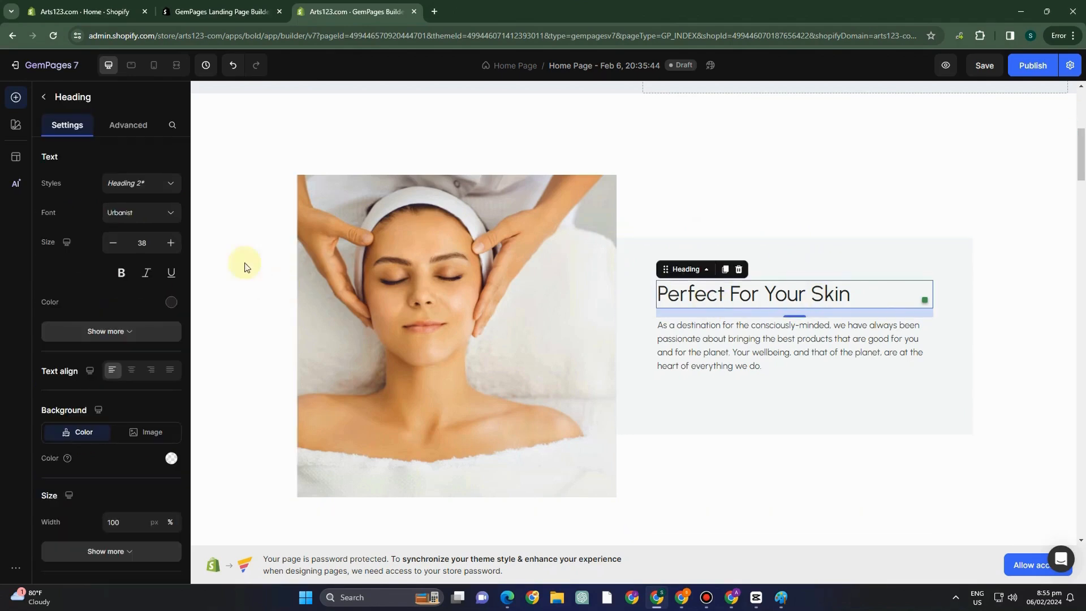
pyautogui.click(135, 184)
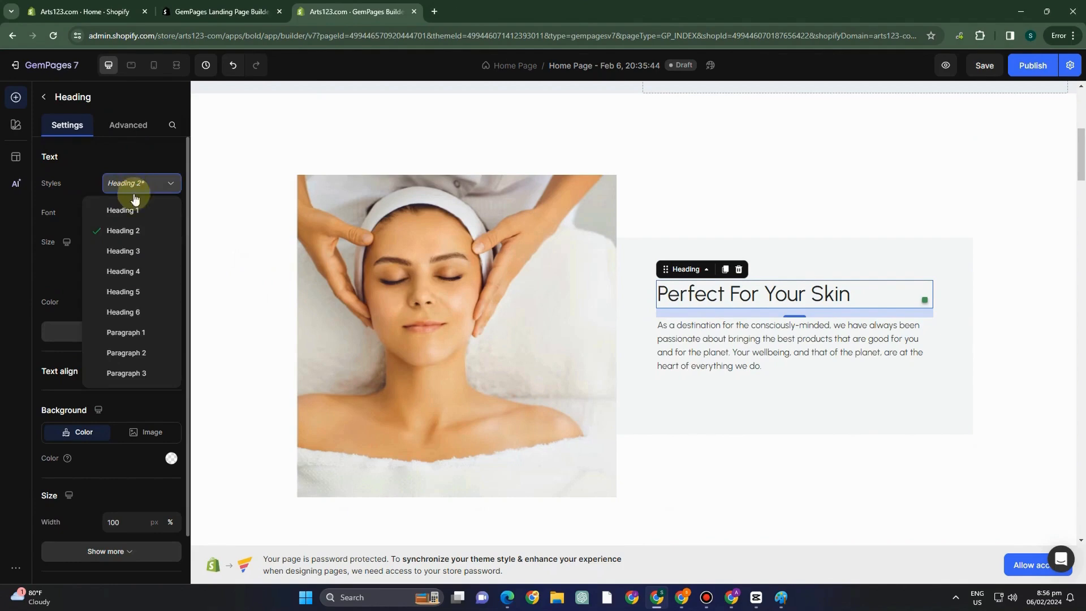
pyautogui.click(132, 252)
pyautogui.click(129, 187)
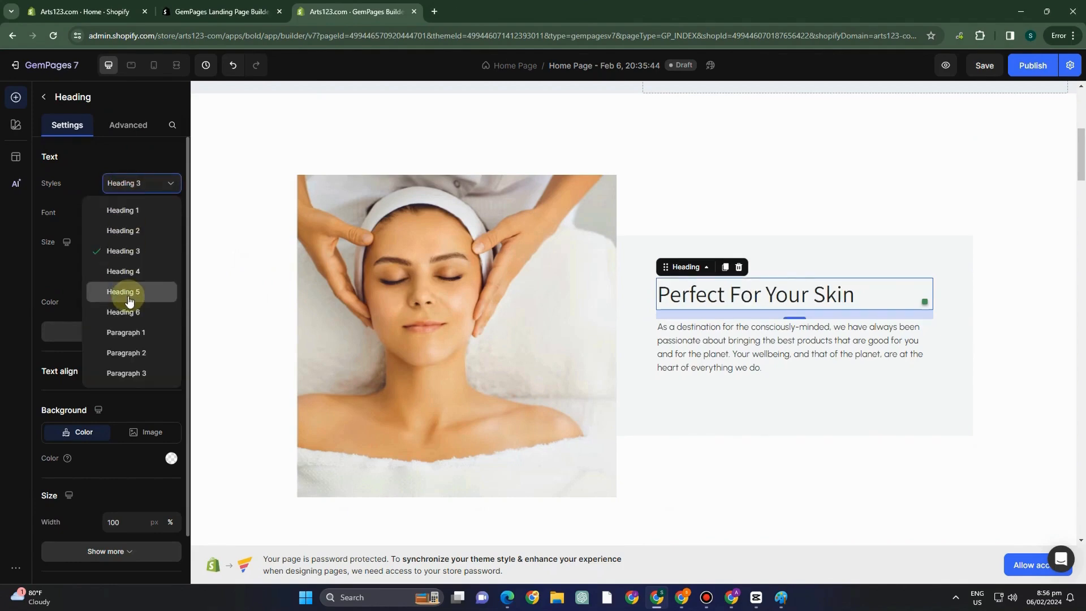
pyautogui.click(129, 301)
pyautogui.click(135, 213)
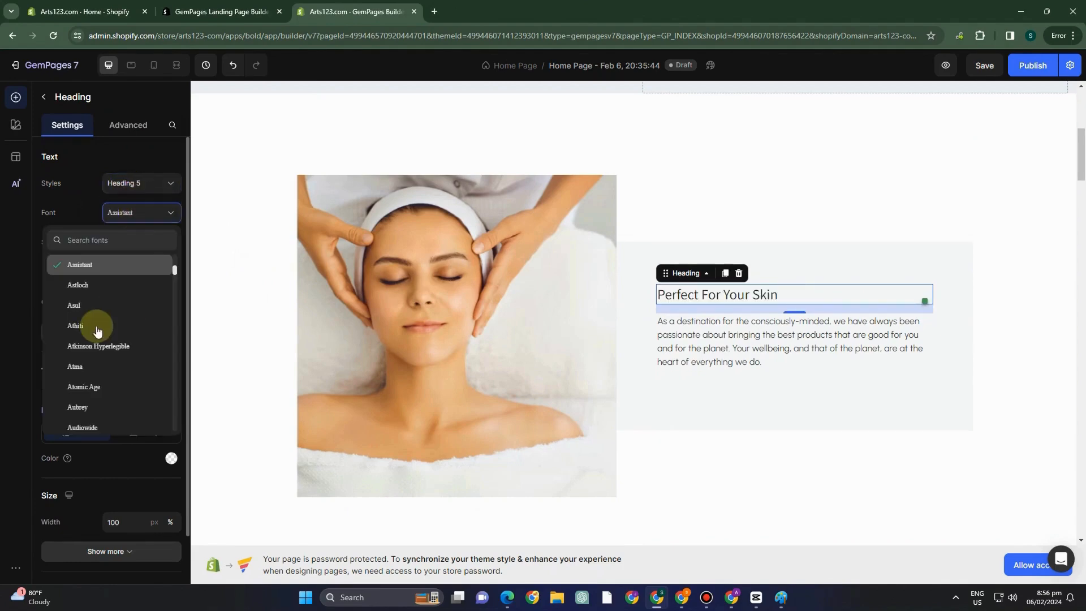
pyautogui.click(100, 347)
# Make the "Perfect For Your Skin" heading bold and centered, without italics, and set its size to 40
pyautogui.click(122, 274)
pyautogui.click(140, 274)
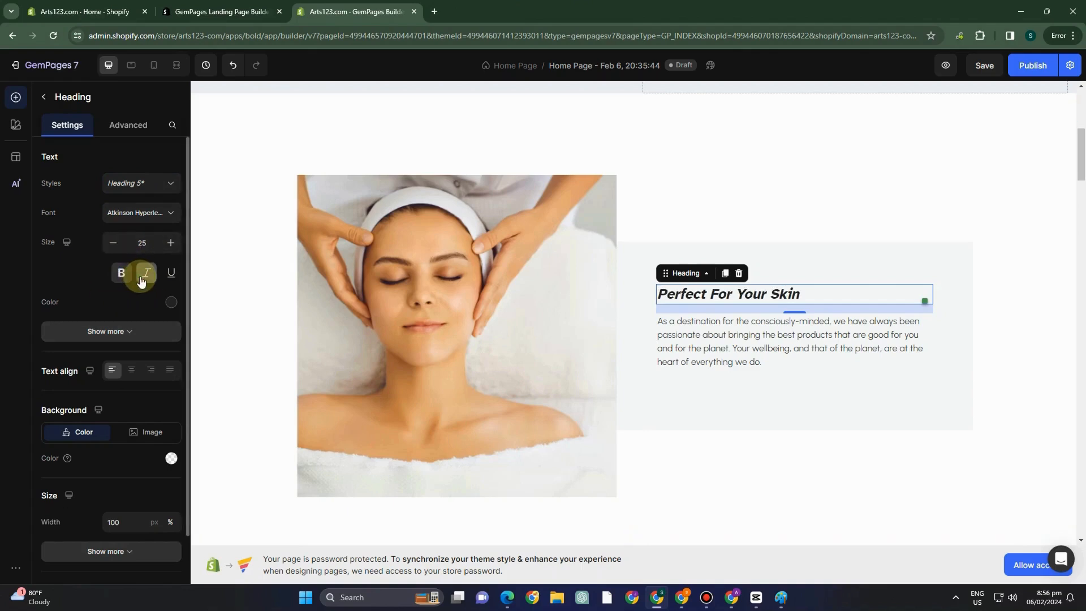
pyautogui.click(131, 373)
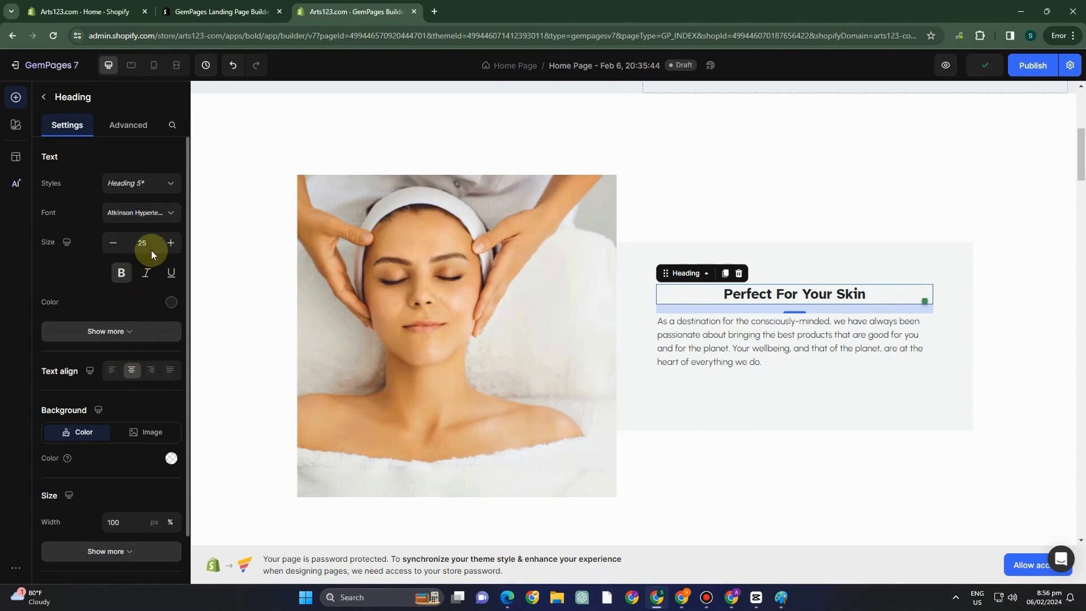
pyautogui.click(170, 243)
pyautogui.click(169, 243)
pyautogui.click(170, 243)
pyautogui.click(170, 243)
pyautogui.click(170, 243)
pyautogui.click(170, 244)
# Change the "Perfect For Your Skin" heading's text color to dark reddish brown 491B1B at 64% opacity
pyautogui.click(171, 301)
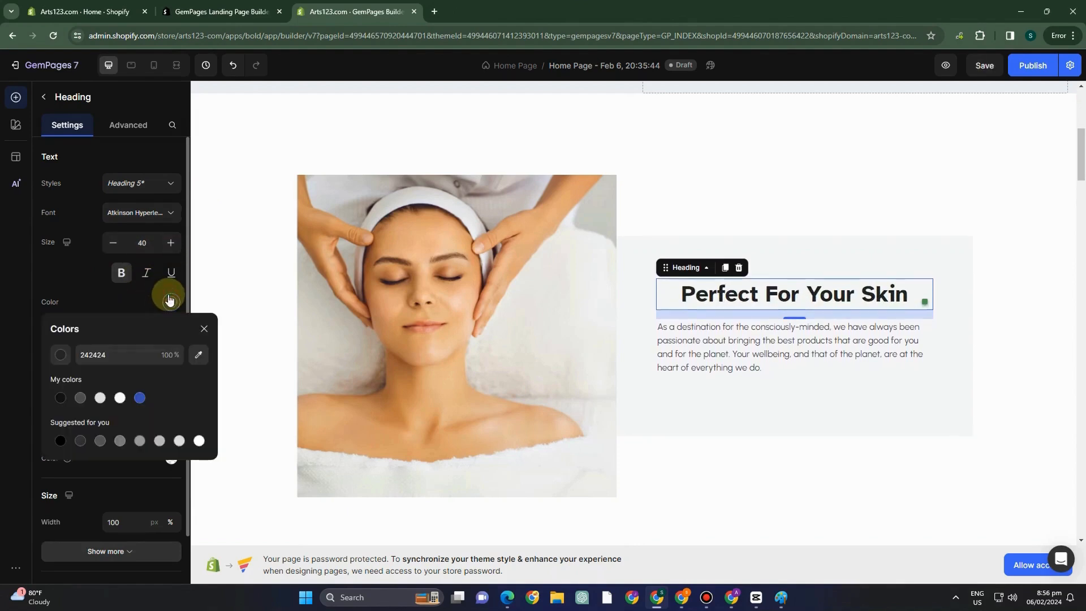
pyautogui.click(200, 357)
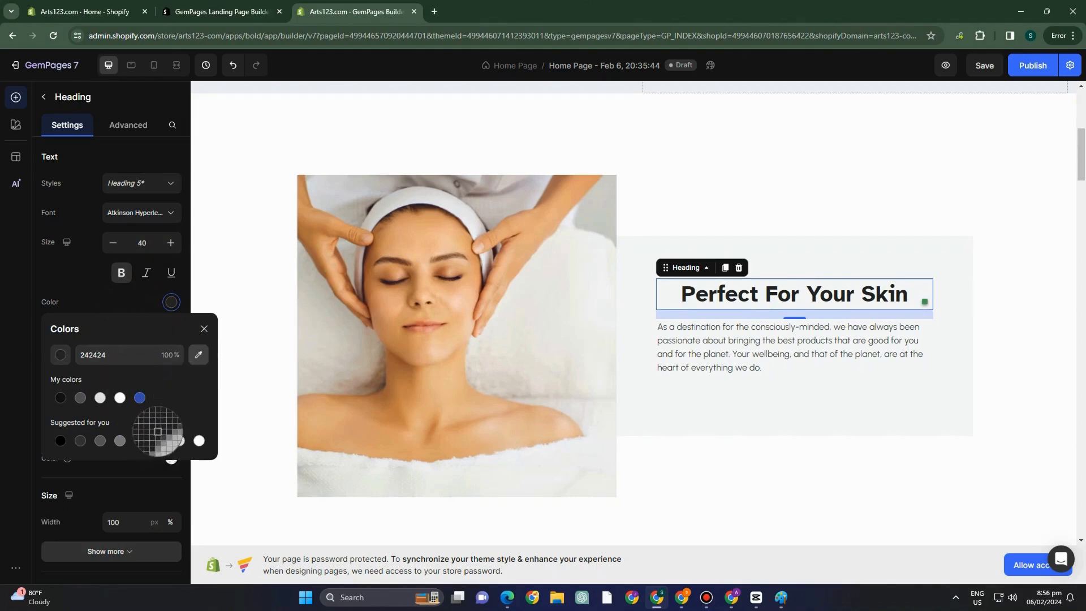
pyautogui.click(102, 364)
pyautogui.moveTo(109, 357); pyautogui.dragTo(53, 363)
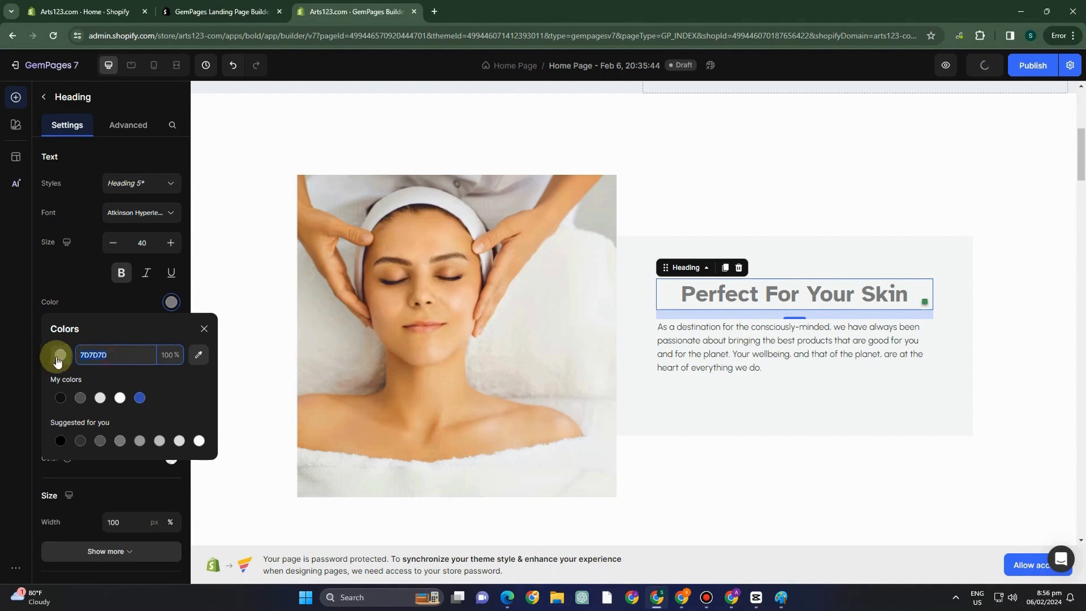
pyautogui.click(59, 357)
pyautogui.moveTo(163, 399); pyautogui.dragTo(177, 395)
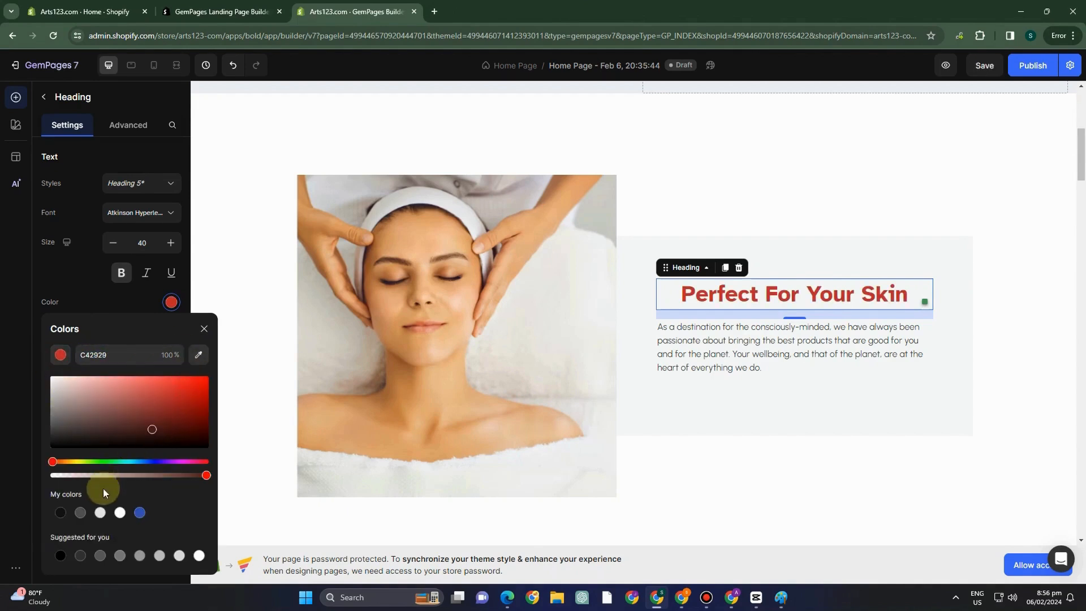
pyautogui.click(152, 477)
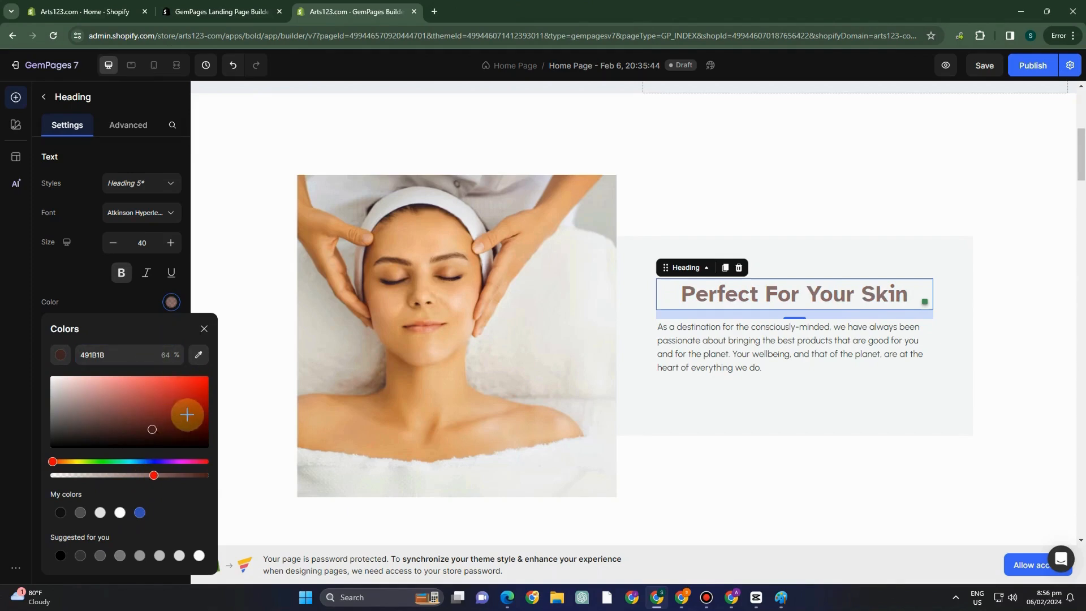
pyautogui.click(204, 329)
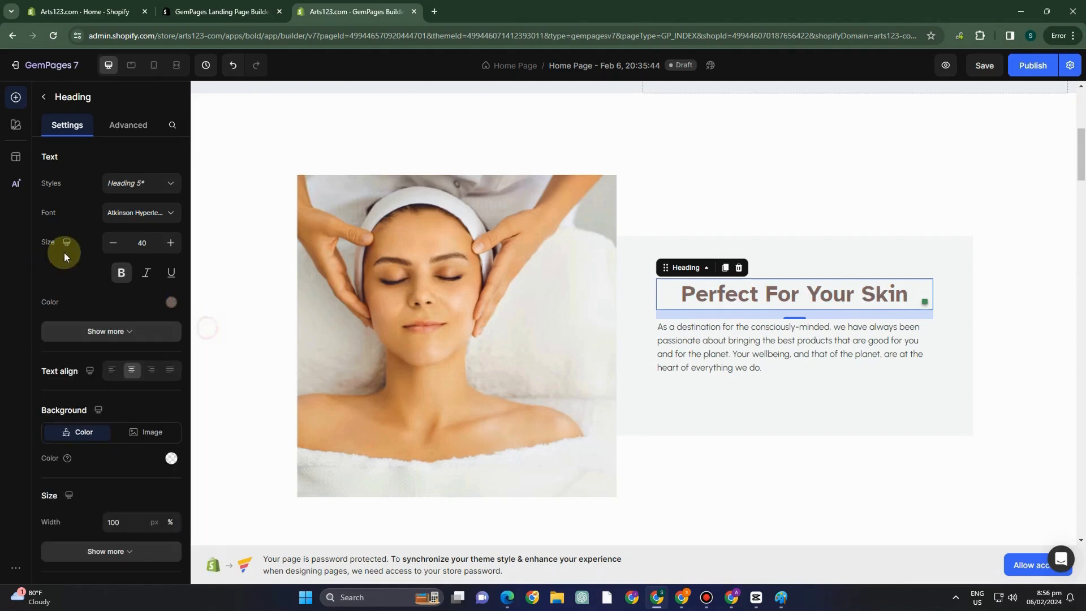
# Review the heading's size settings, including the additional padding options
pyautogui.scroll(-1, 127, 406)
pyautogui.scroll(-1, 127, 406)
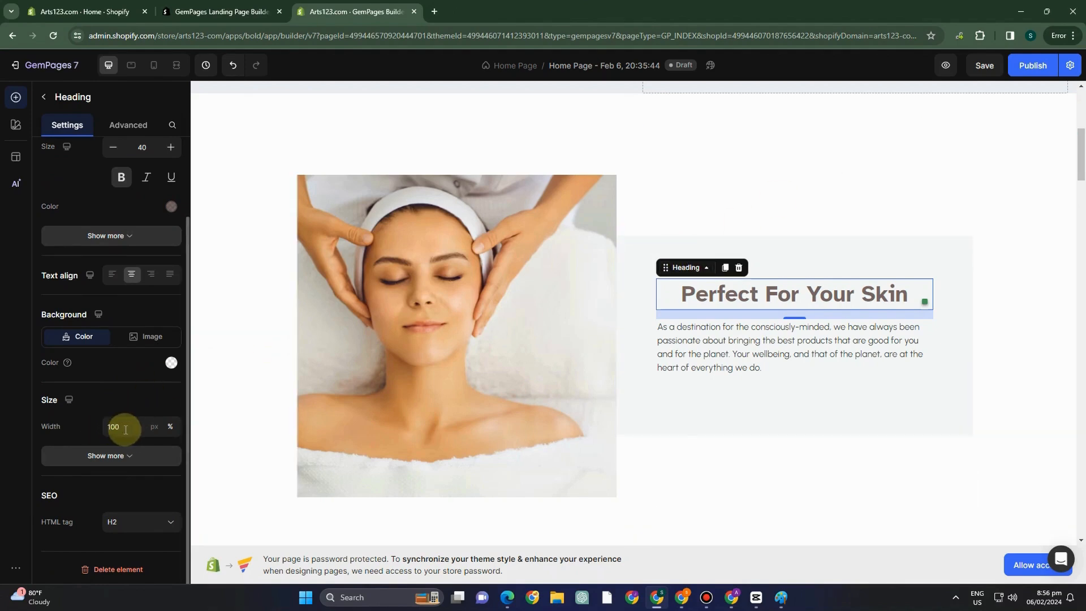
pyautogui.click(120, 457)
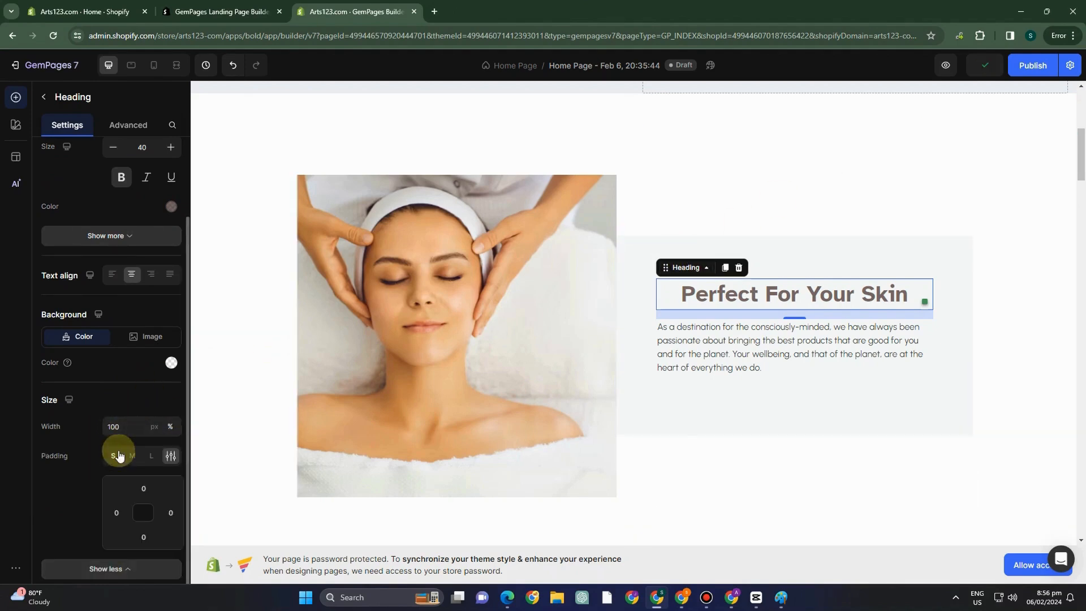
pyautogui.scroll(-2, 147, 492)
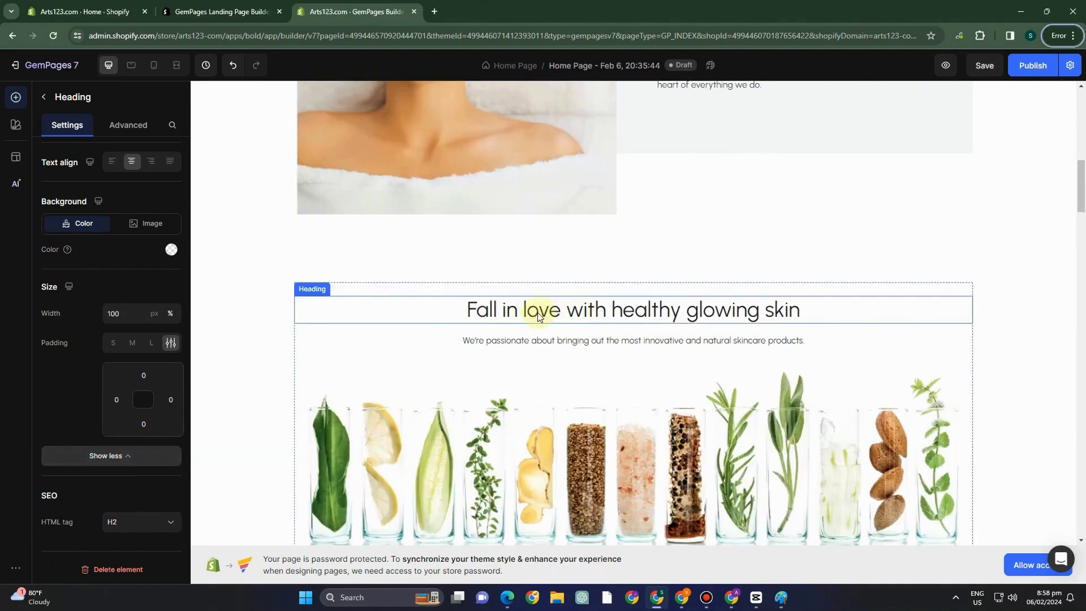
# Make the "Fall in love with healthy glowing skin" heading bold, try Varela Round and Vast Shadow, and set its font to Vesper Libre
pyautogui.click(630, 315)
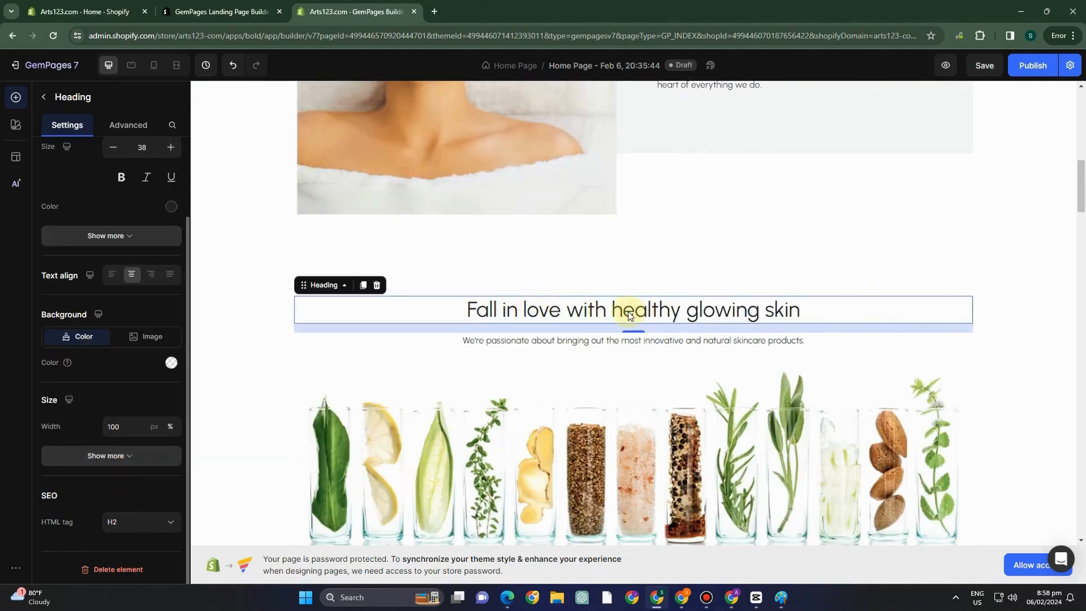
pyautogui.click(121, 177)
pyautogui.scroll(2, 141, 170)
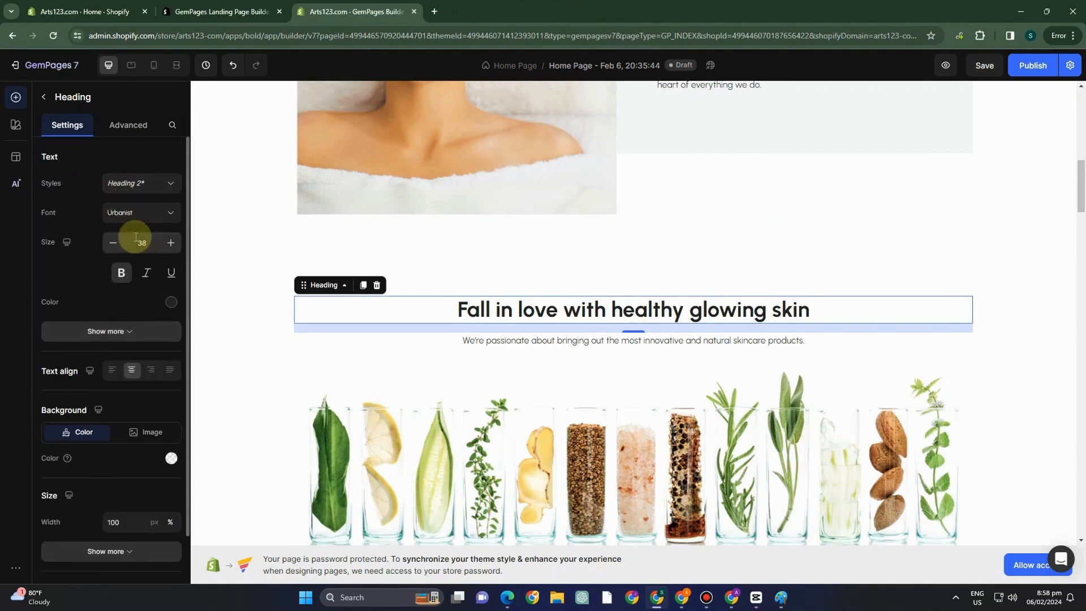
pyautogui.click(145, 219)
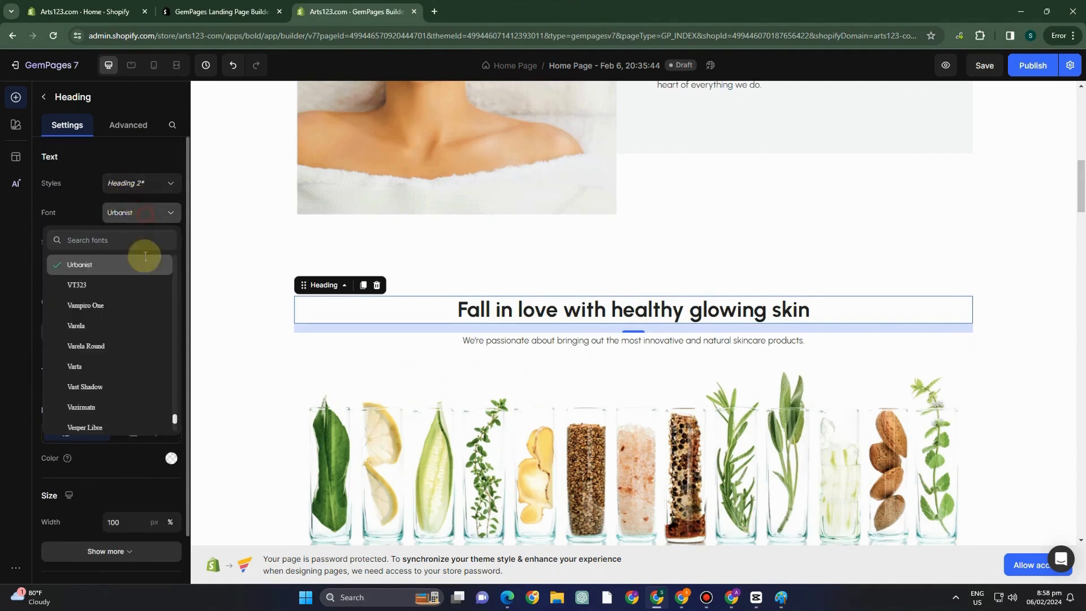
pyautogui.click(105, 346)
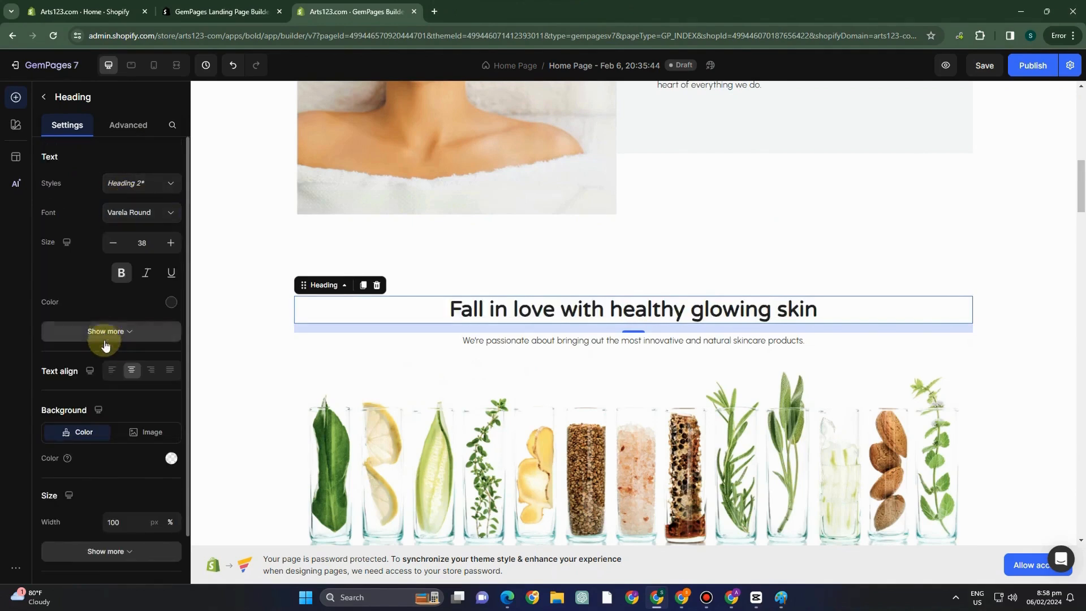
pyautogui.click(141, 212)
pyautogui.click(109, 308)
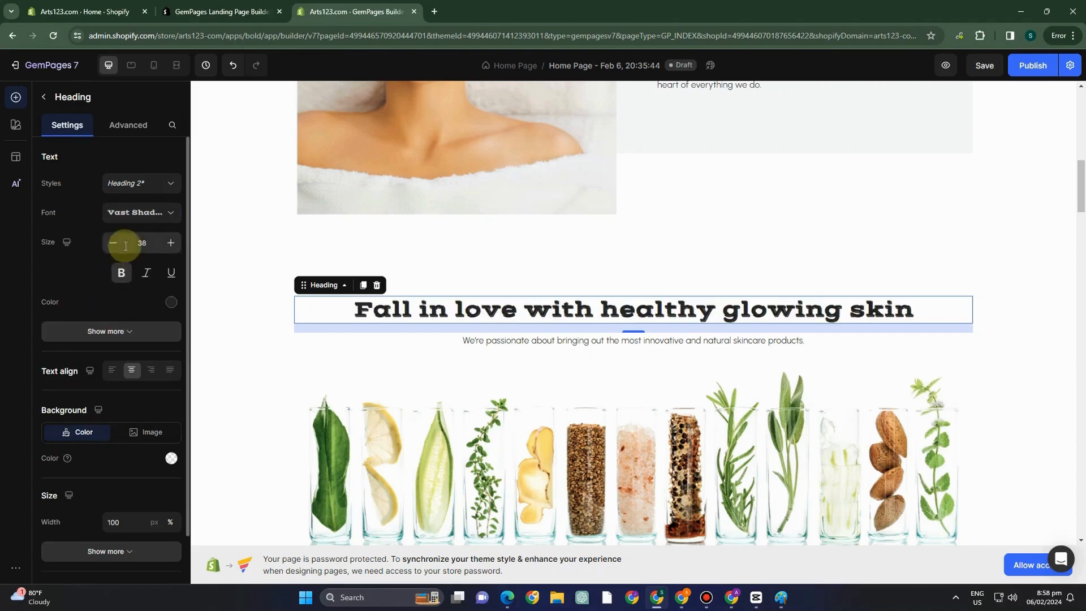
pyautogui.click(144, 213)
pyautogui.click(129, 304)
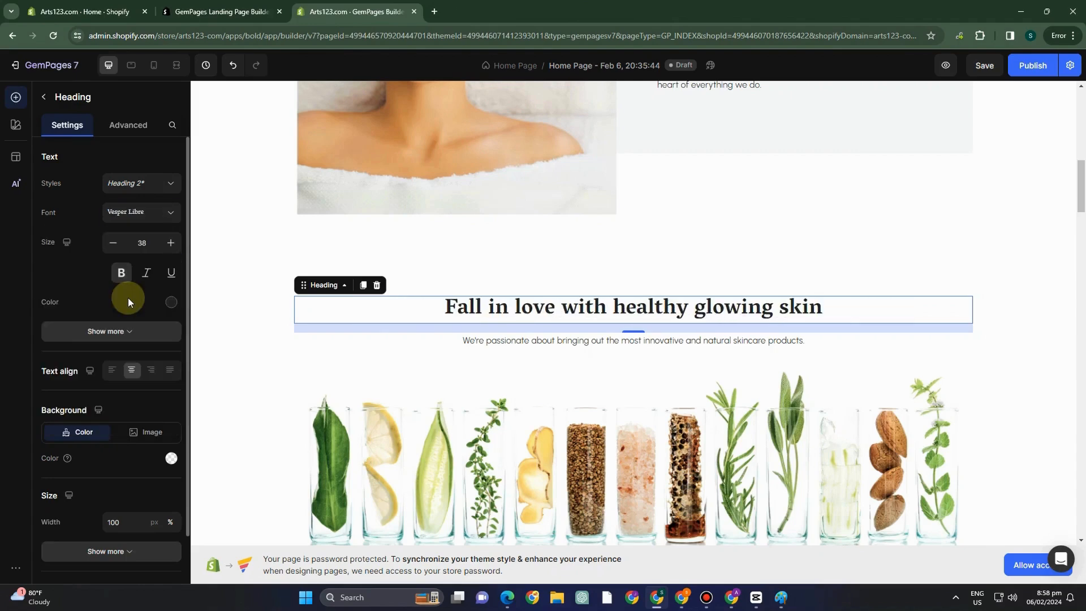
# Change the "Fall in love with healthy glowing skin" heading's text color to pink B43275
pyautogui.click(168, 314)
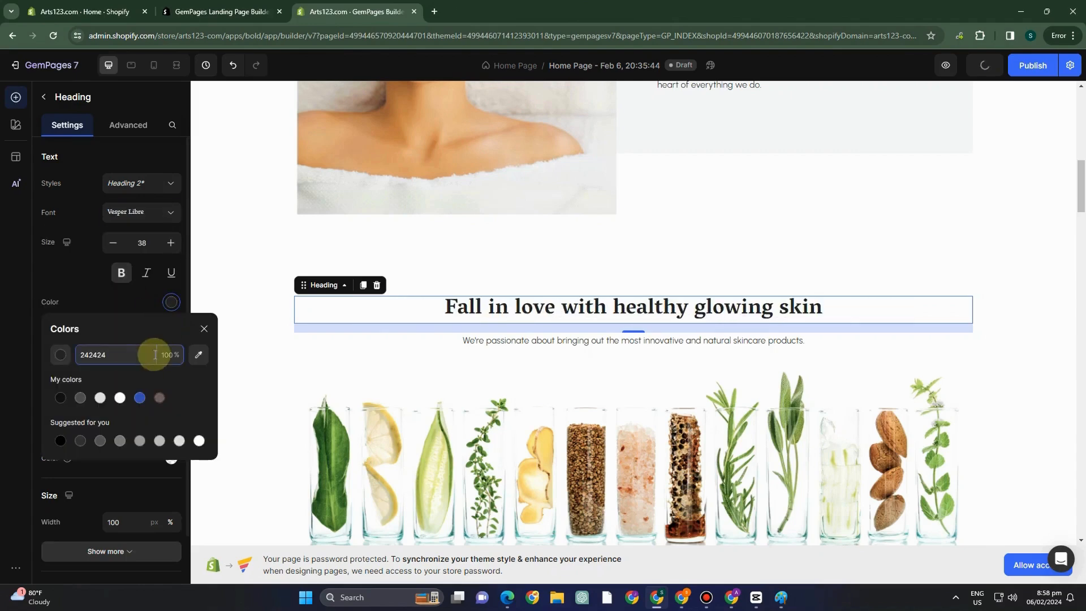
pyautogui.click(139, 399)
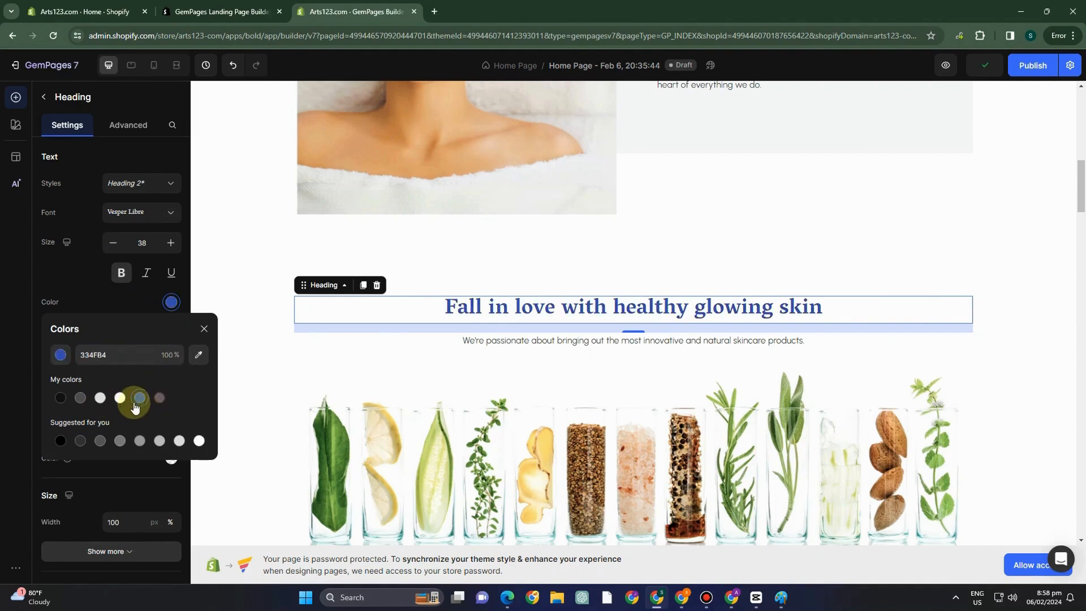
pyautogui.click(59, 355)
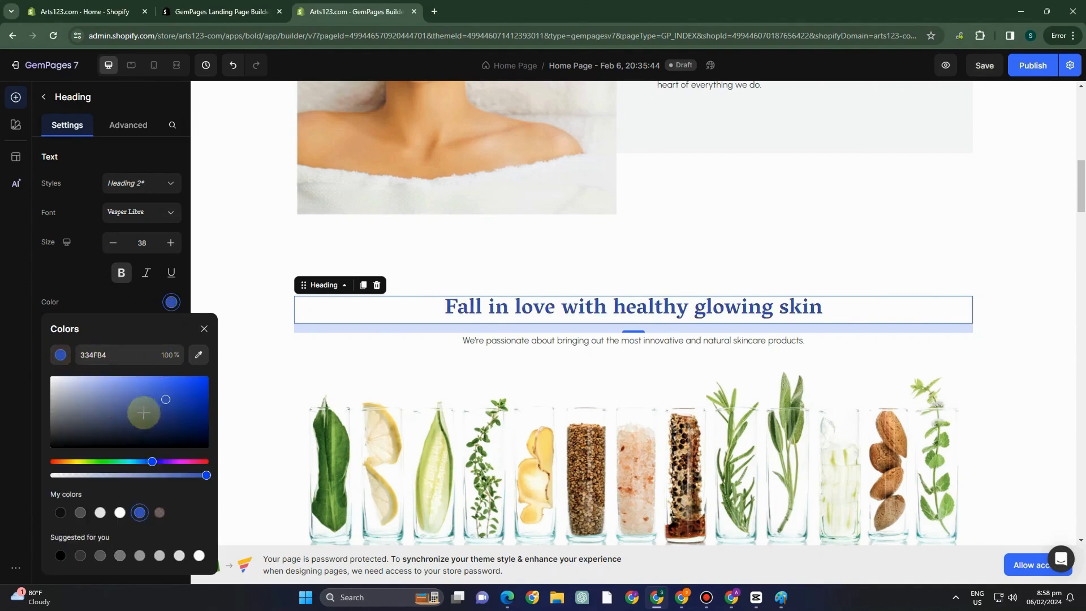
pyautogui.click(197, 462)
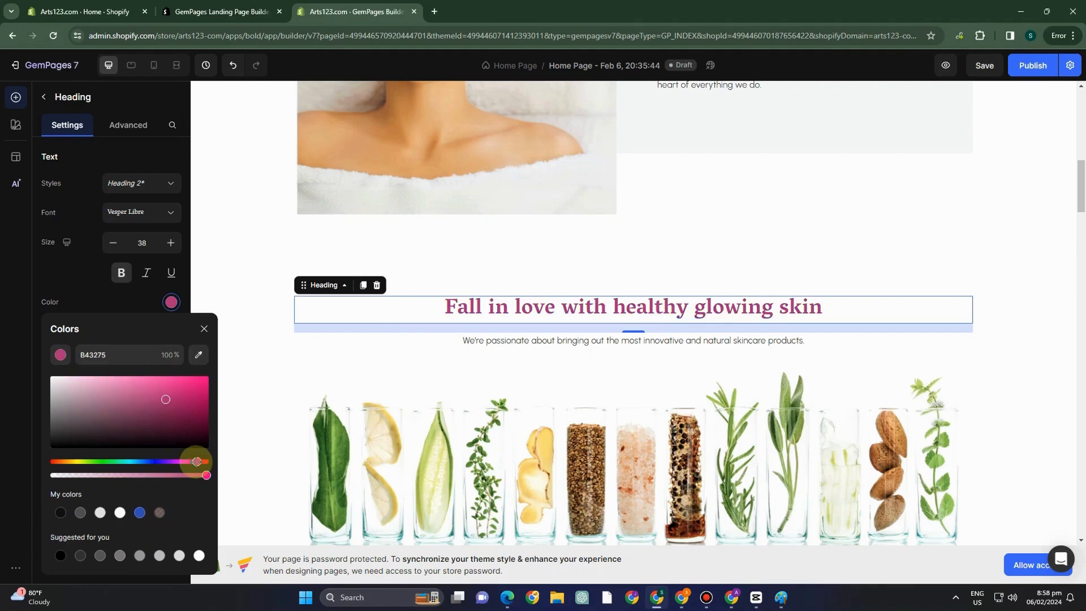
pyautogui.click(263, 290)
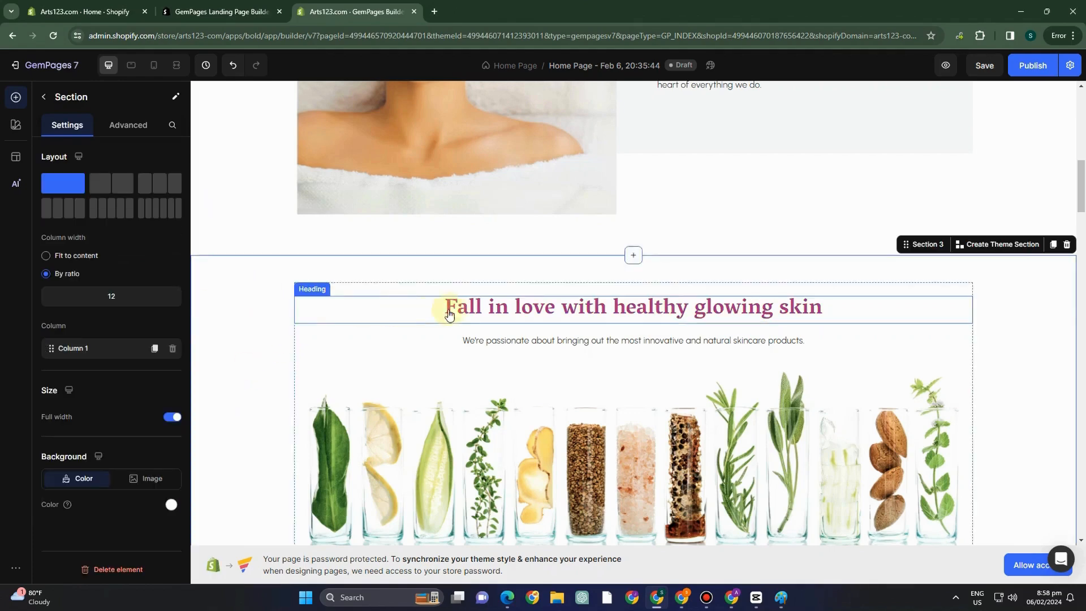
# Set the size of the "We're passionate about bringing out the most innovative and natural skincare products." text to 24
pyautogui.click(544, 344)
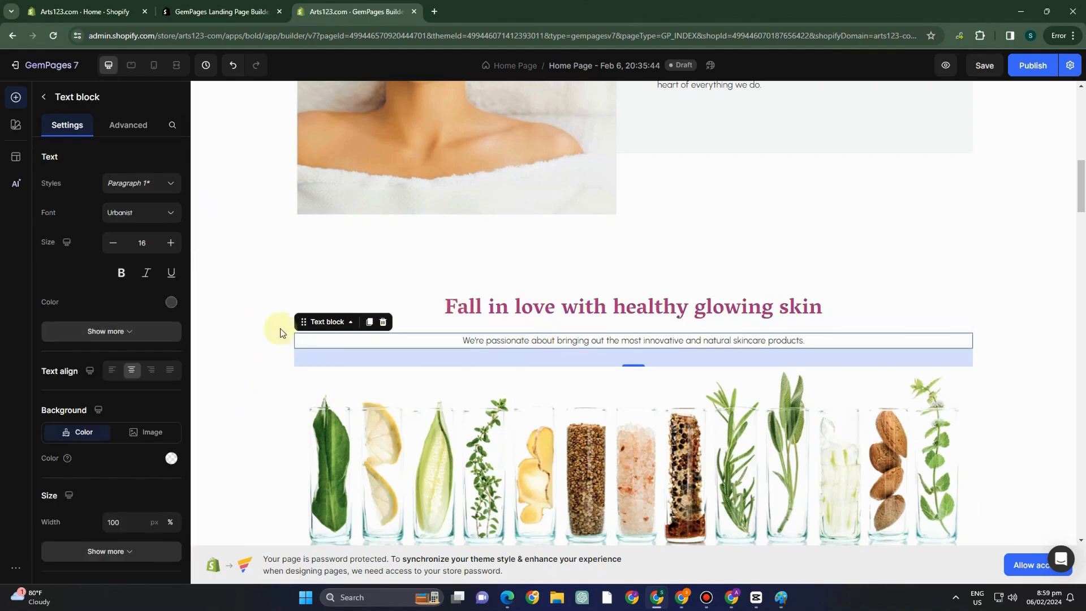
pyautogui.click(167, 242)
pyautogui.click(167, 243)
pyautogui.click(167, 242)
pyautogui.click(167, 243)
pyautogui.click(168, 242)
pyautogui.click(168, 243)
pyautogui.click(167, 243)
pyautogui.click(167, 242)
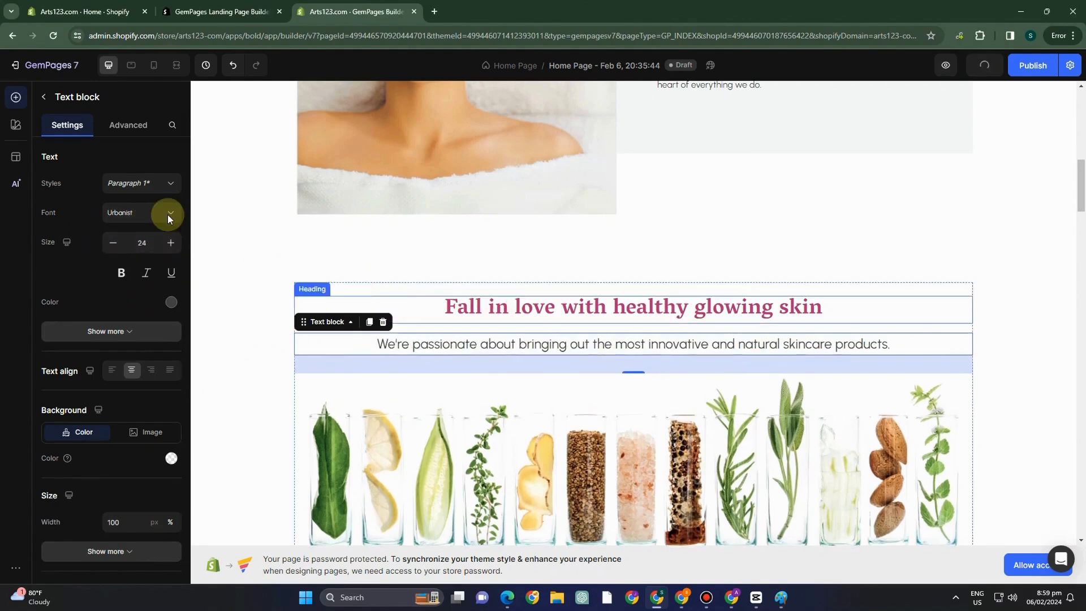
# Set the size of the "Fall in love with healthy glowing skin" heading to 41
pyautogui.click(481, 308)
pyautogui.click(169, 244)
pyautogui.click(169, 243)
pyautogui.click(170, 244)
pyautogui.scroll(-2, 123, 394)
pyautogui.scroll(-1, 123, 394)
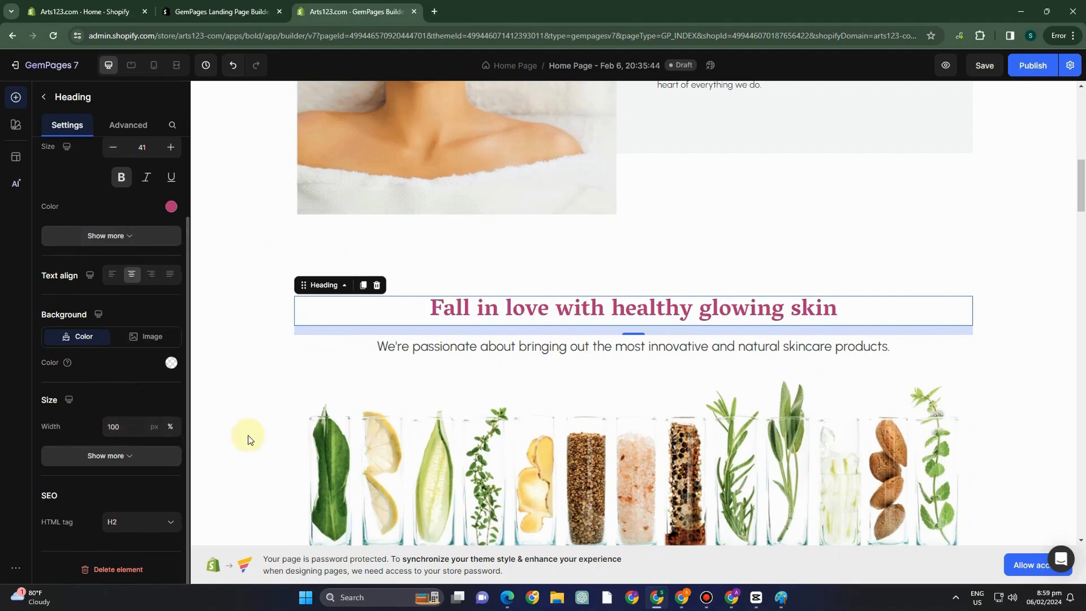
# Try the Adaptive option on the natural ingredients image and turn it off again
pyautogui.scroll(-1, 371, 403)
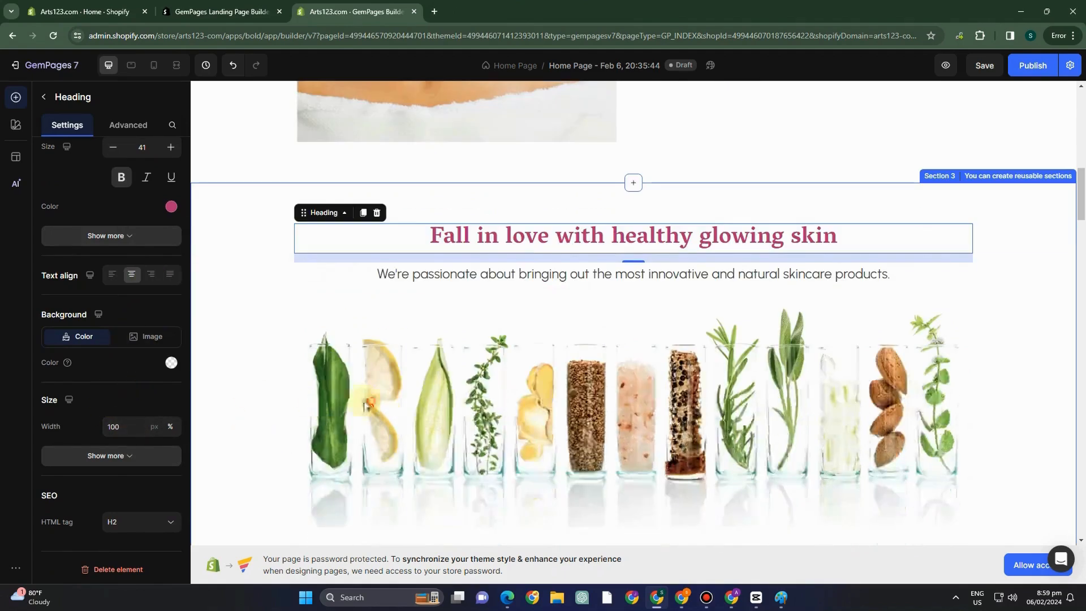
pyautogui.click(456, 345)
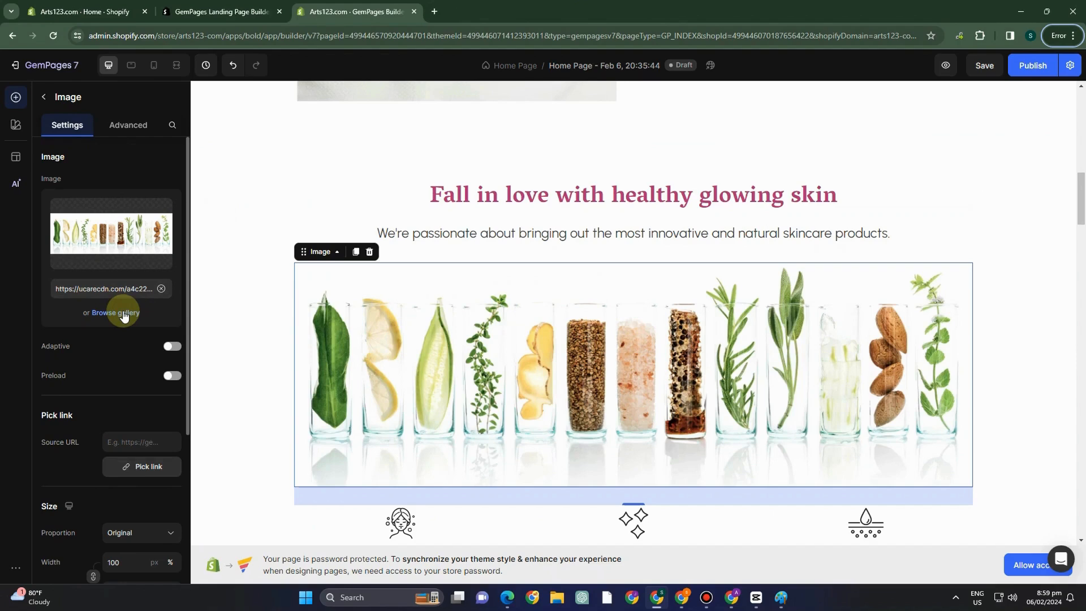
pyautogui.click(174, 349)
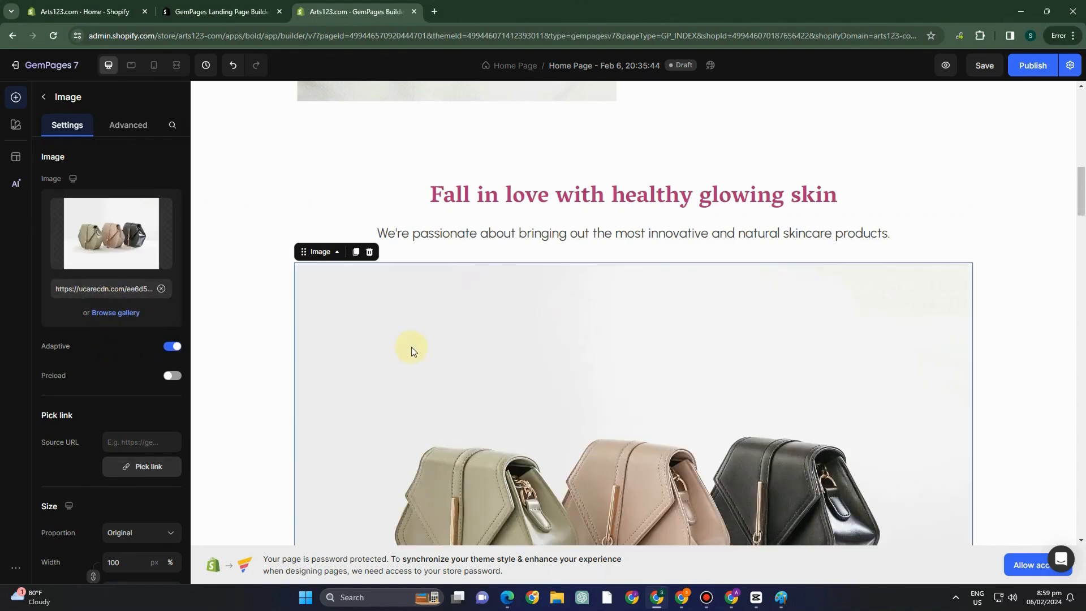
pyautogui.scroll(-3, 412, 349)
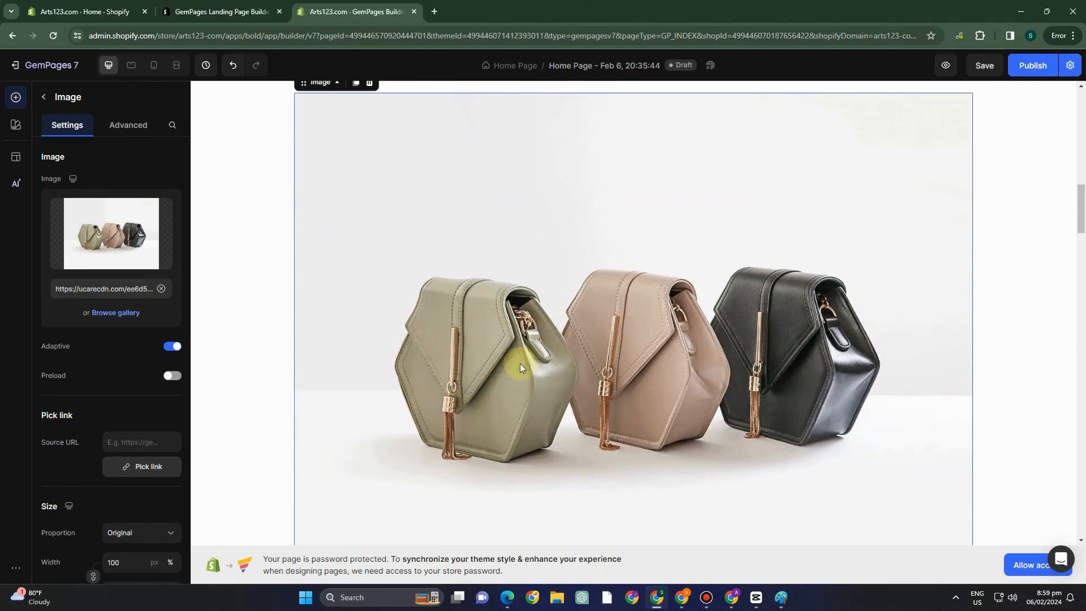
pyautogui.click(173, 346)
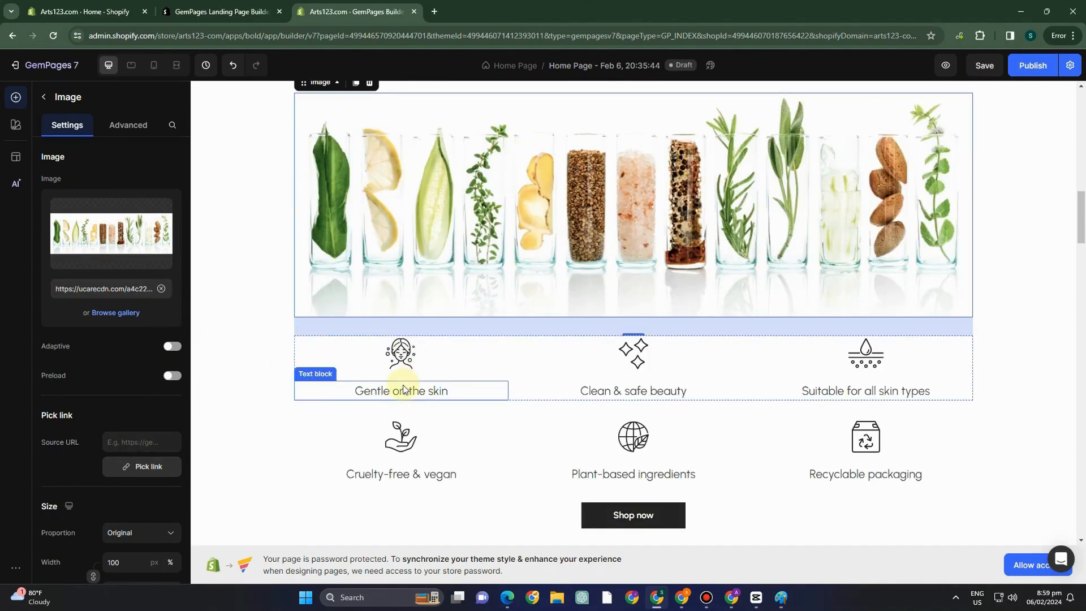
# Make the "Gentle on the skin" text bold and change its color to pink B43275
pyautogui.click(308, 392)
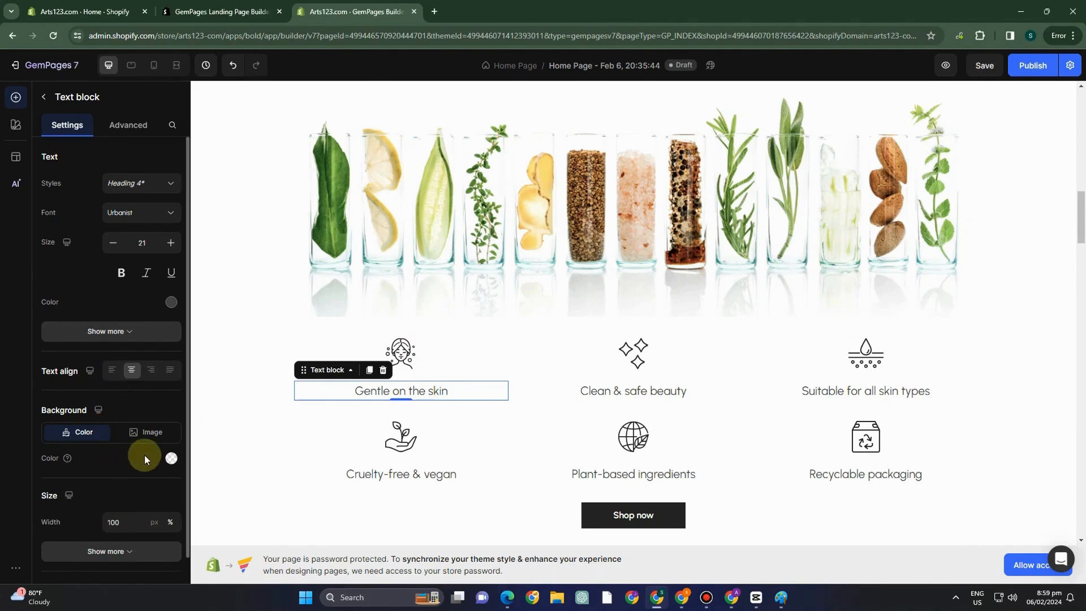
pyautogui.click(171, 301)
pyautogui.click(179, 397)
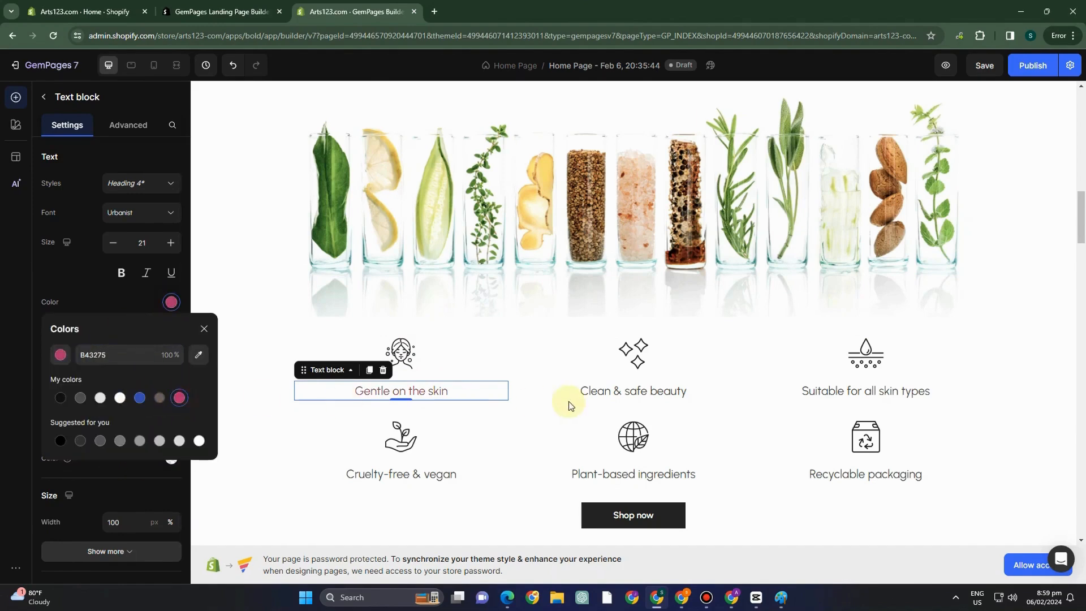
pyautogui.click(121, 272)
# Change the "Clean & safe beauty" text color to the same pink as "Gentle on the skin"
pyautogui.click(625, 392)
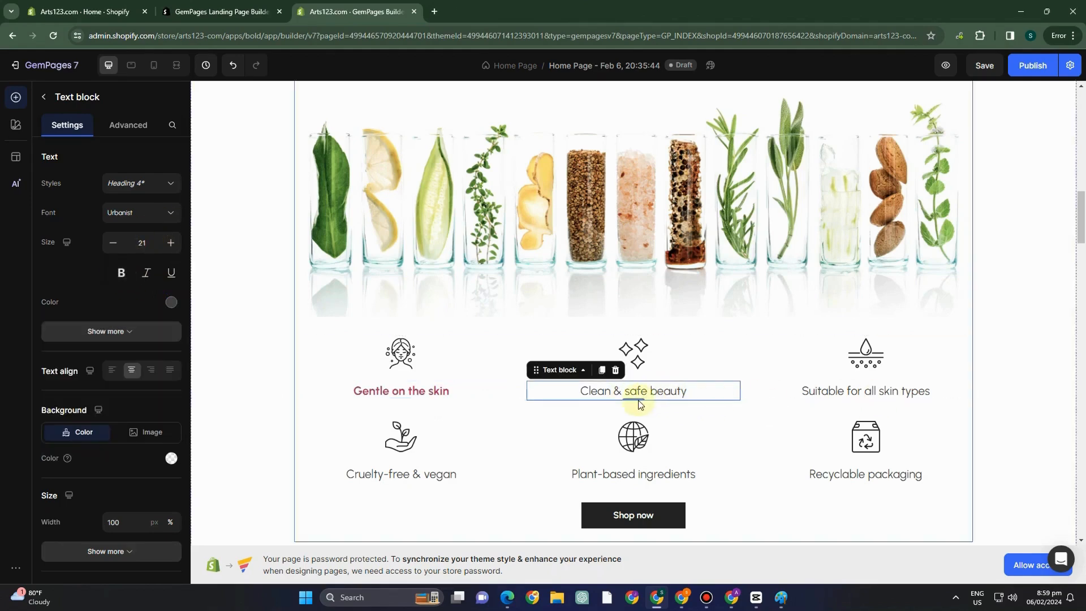
pyautogui.click(171, 302)
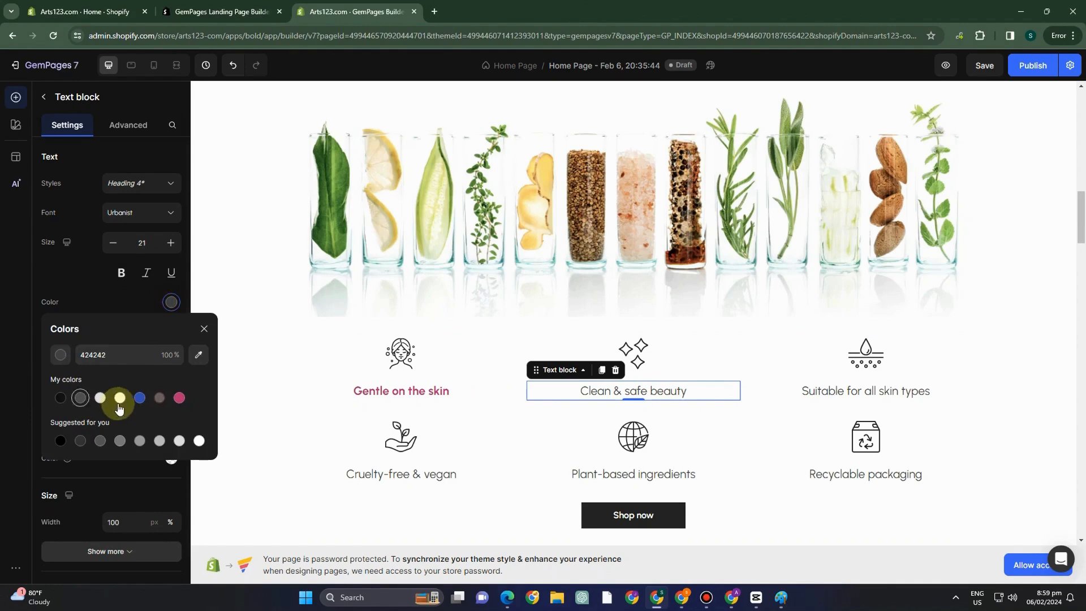
pyautogui.click(115, 284)
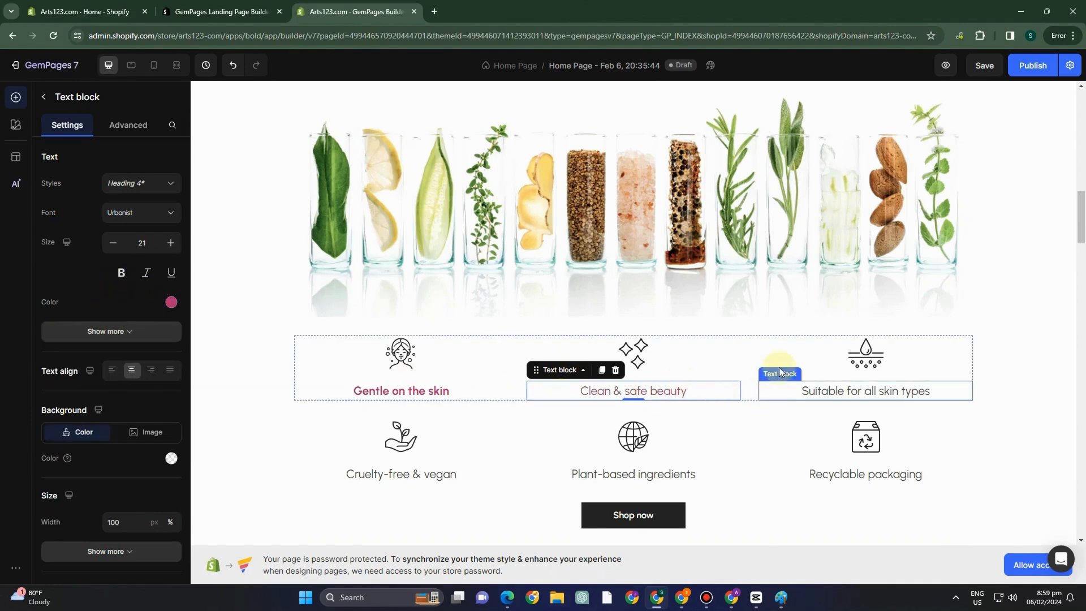
# Replace the label of the "Shop now" button below the benefit icons with "ADD TO CART"
pyautogui.scroll(-2, 630, 448)
pyautogui.click(651, 406)
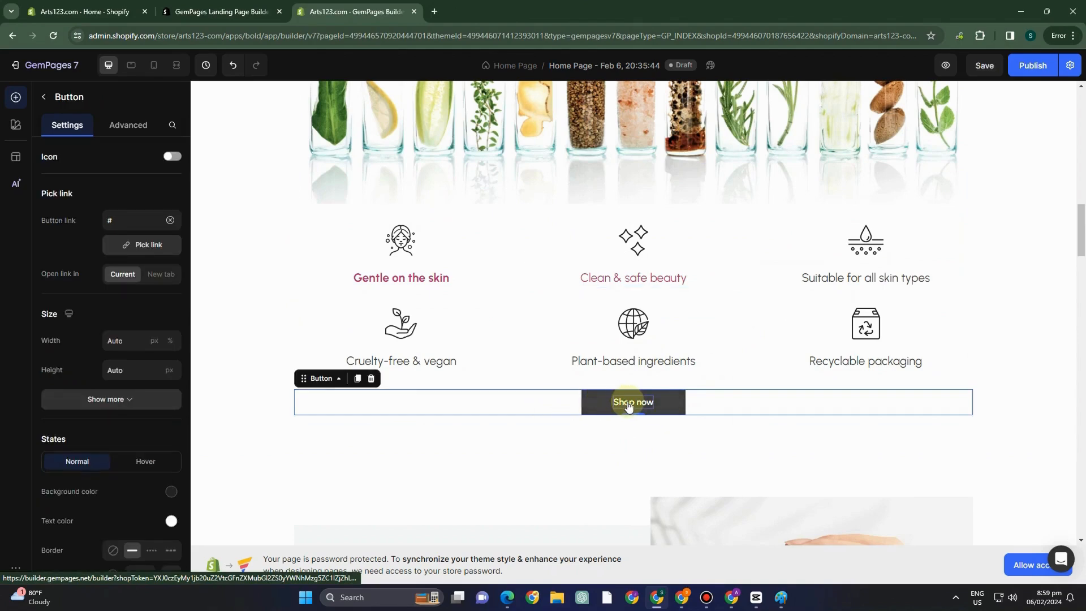
pyautogui.scroll(-3, 141, 332)
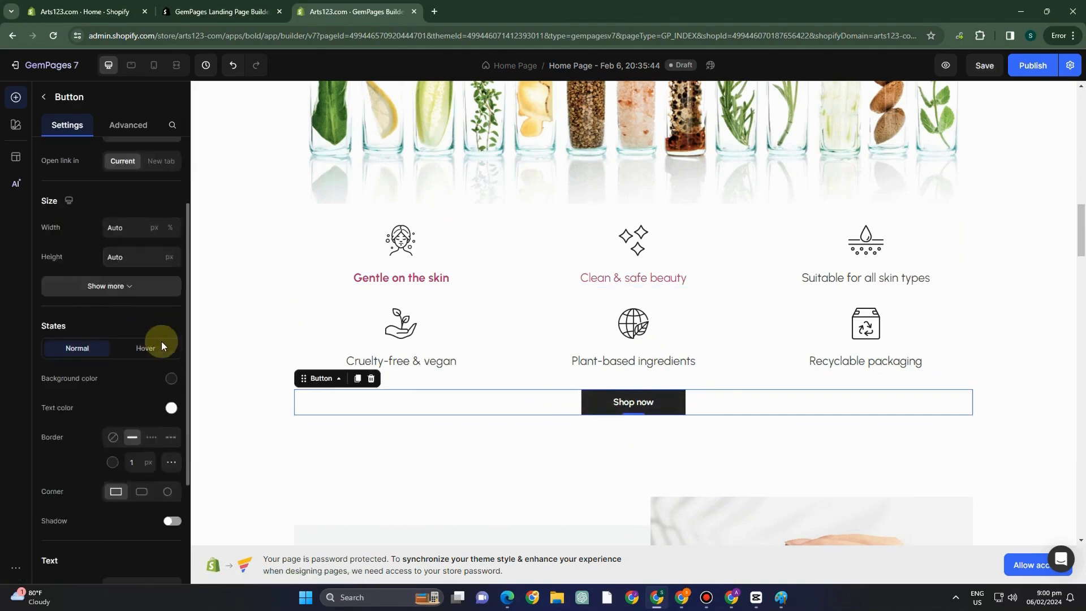
pyautogui.scroll(1, 605, 417)
pyautogui.click(633, 459)
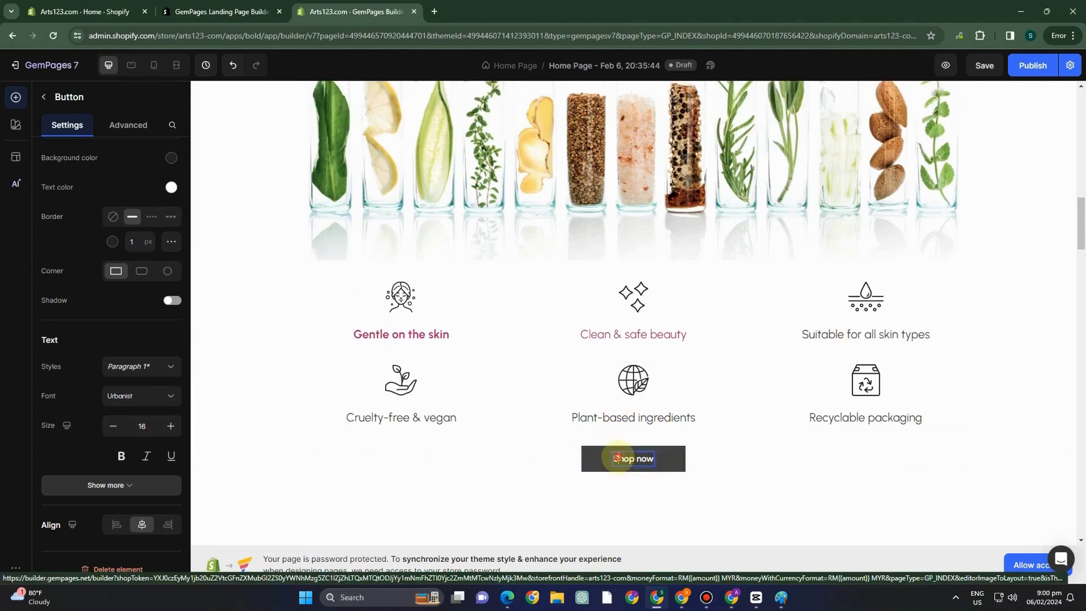
pyautogui.moveTo(618, 459); pyautogui.dragTo(659, 458)
pyautogui.press('BackSpace')
pyautogui.press('BackSpace')
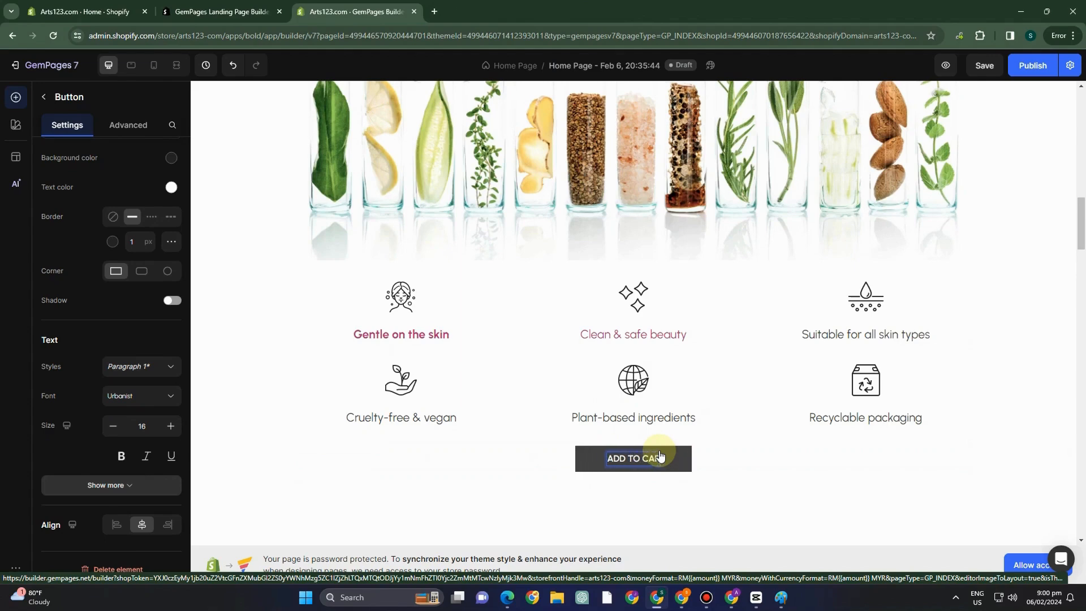
pyautogui.write('ADD TO CART')
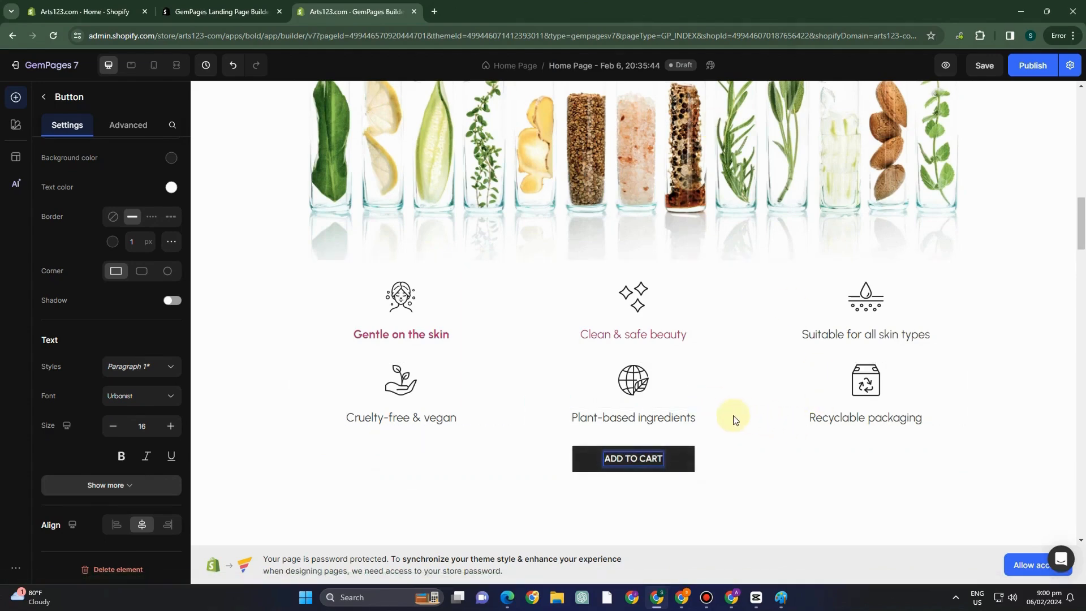
pyautogui.scroll(-3, 758, 410)
pyautogui.press('Escape')
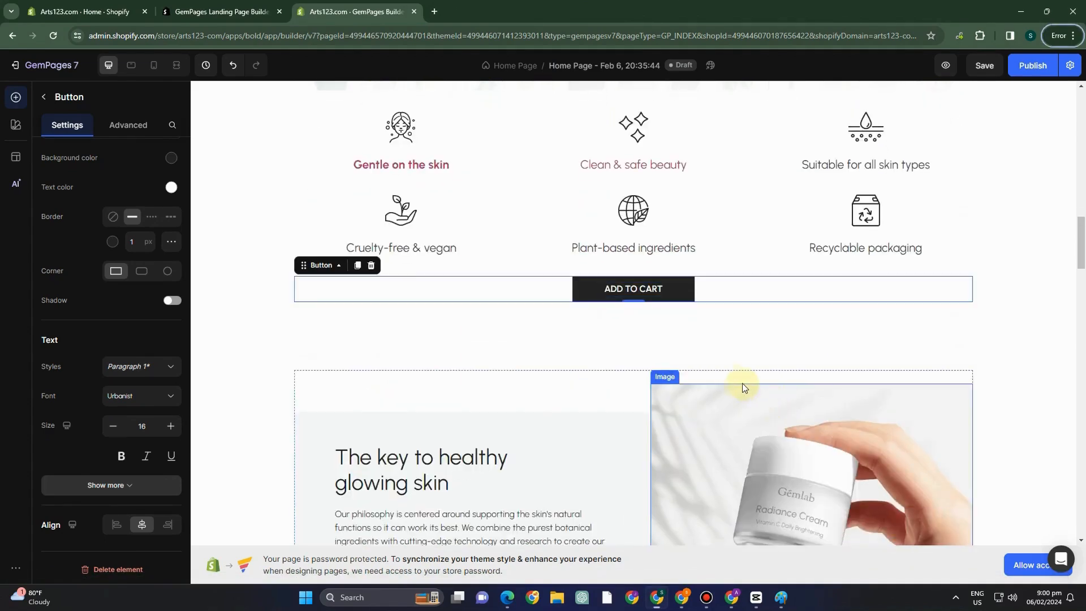
# Try the Vertical and Square proportions on the Radiance Cream image, then set its proportion to Horizontal
pyautogui.scroll(-2, 634, 347)
pyautogui.scroll(-2, 534, 392)
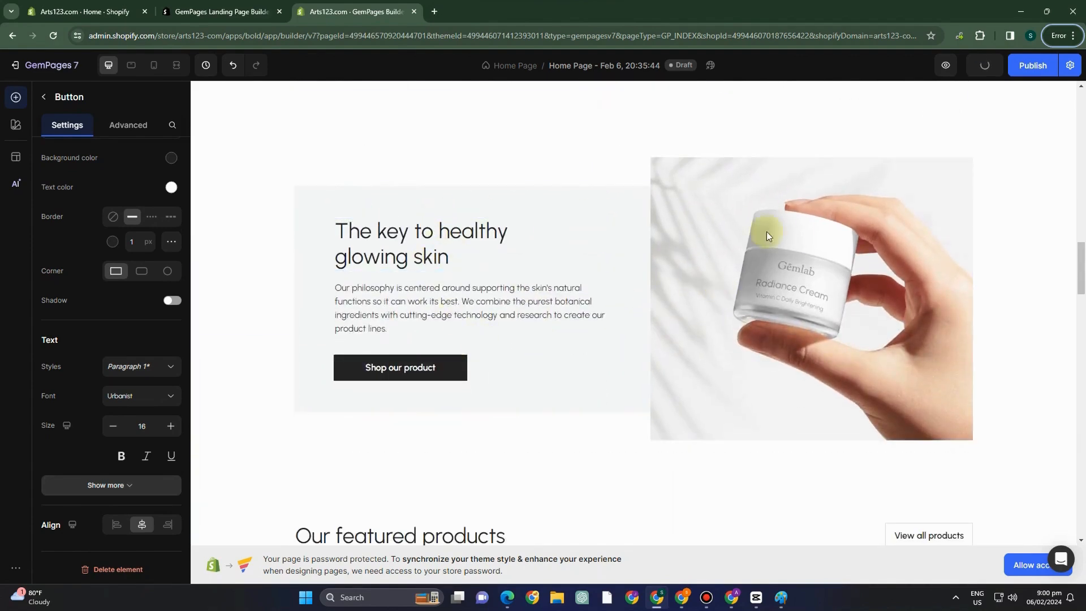
pyautogui.click(803, 283)
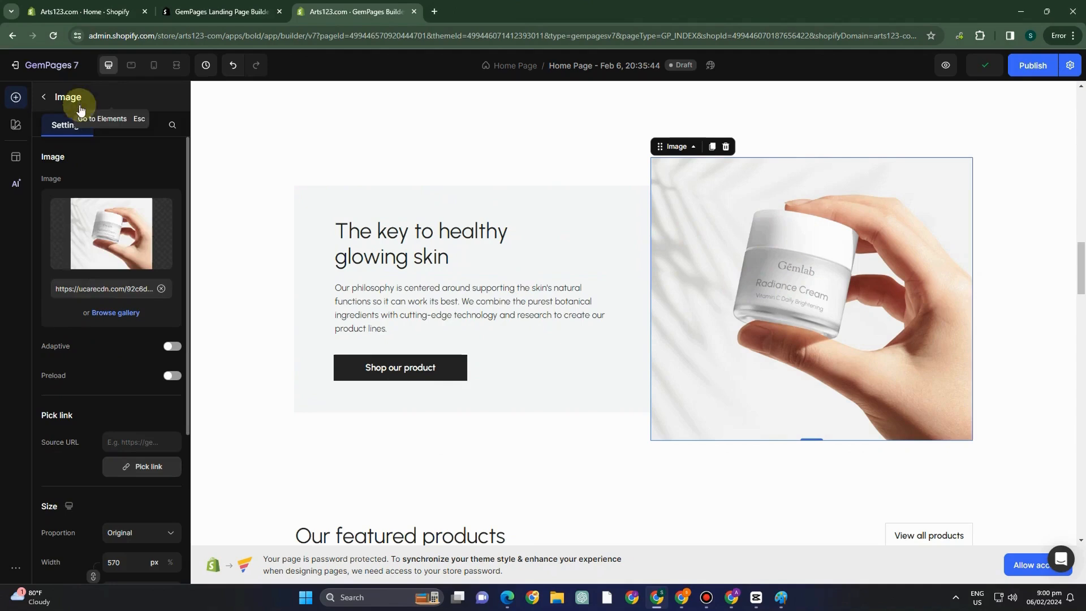
pyautogui.scroll(-2, 140, 356)
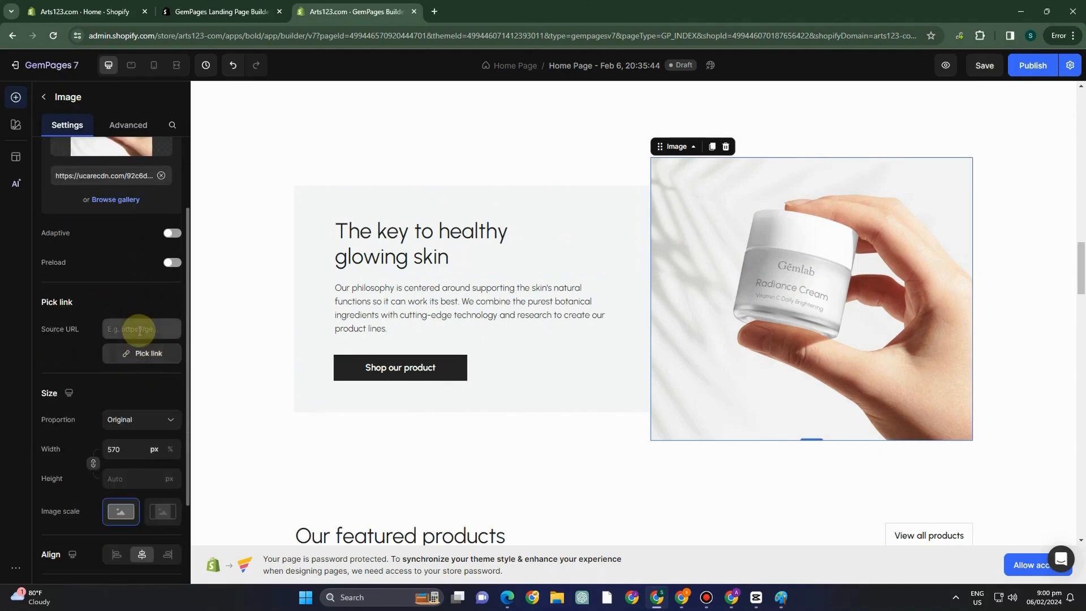
pyautogui.scroll(-1, 141, 351)
pyautogui.click(125, 365)
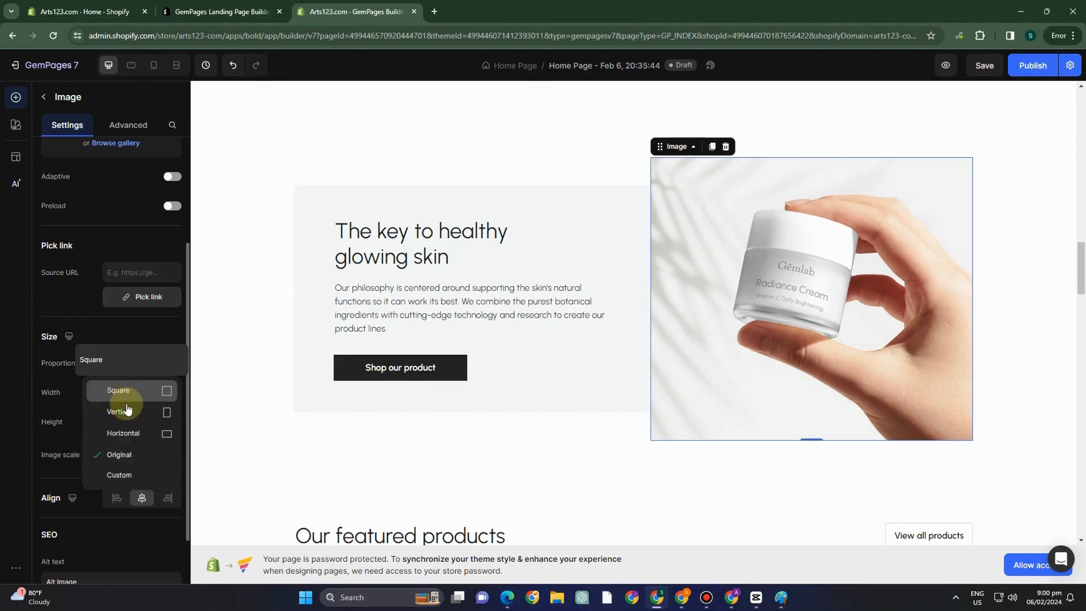
pyautogui.click(128, 409)
pyautogui.click(121, 370)
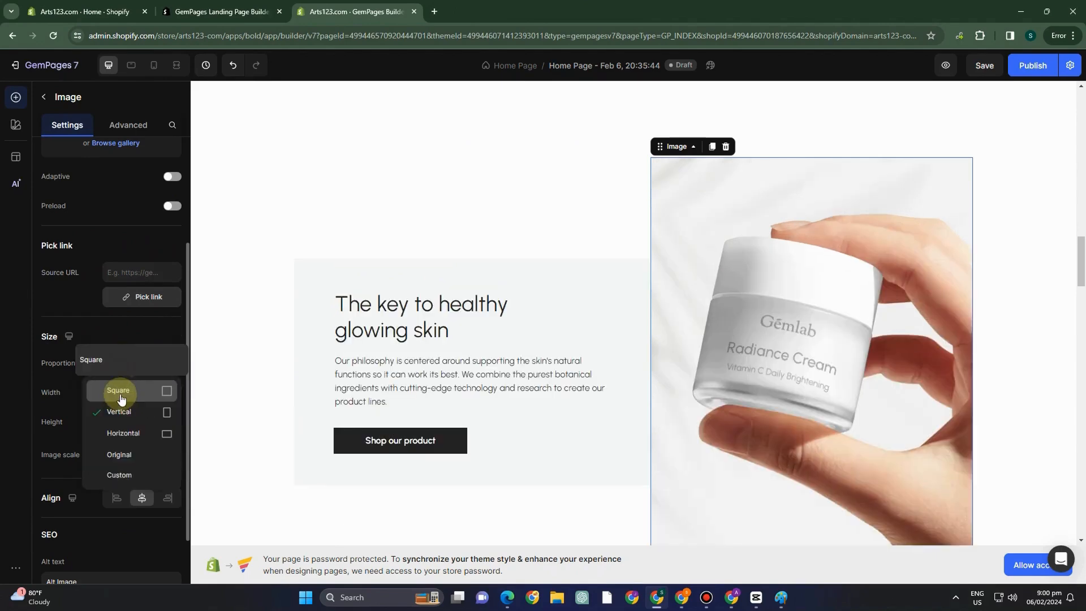
pyautogui.click(116, 389)
pyautogui.click(138, 367)
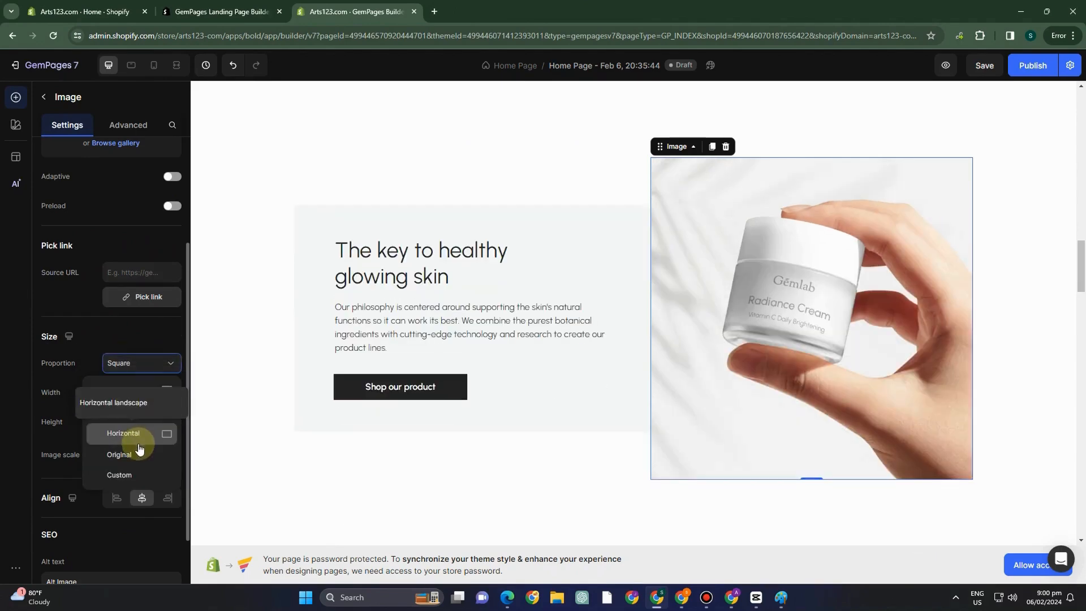
pyautogui.click(139, 434)
pyautogui.scroll(-2, 143, 385)
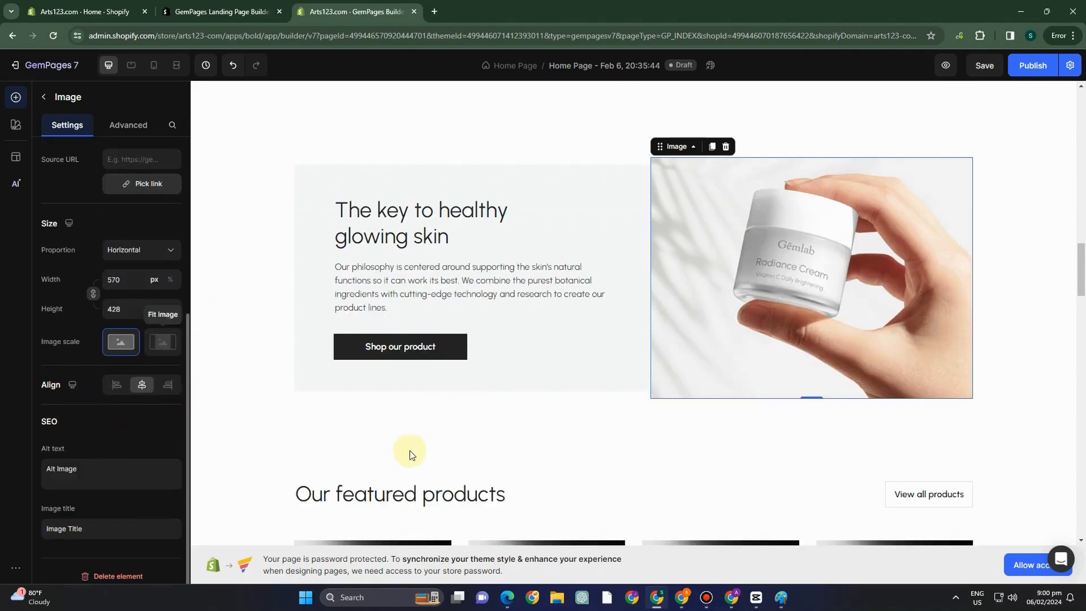
# Delete the regular price element from each of the four products under "Our featured products"
pyautogui.scroll(-6, 410, 444)
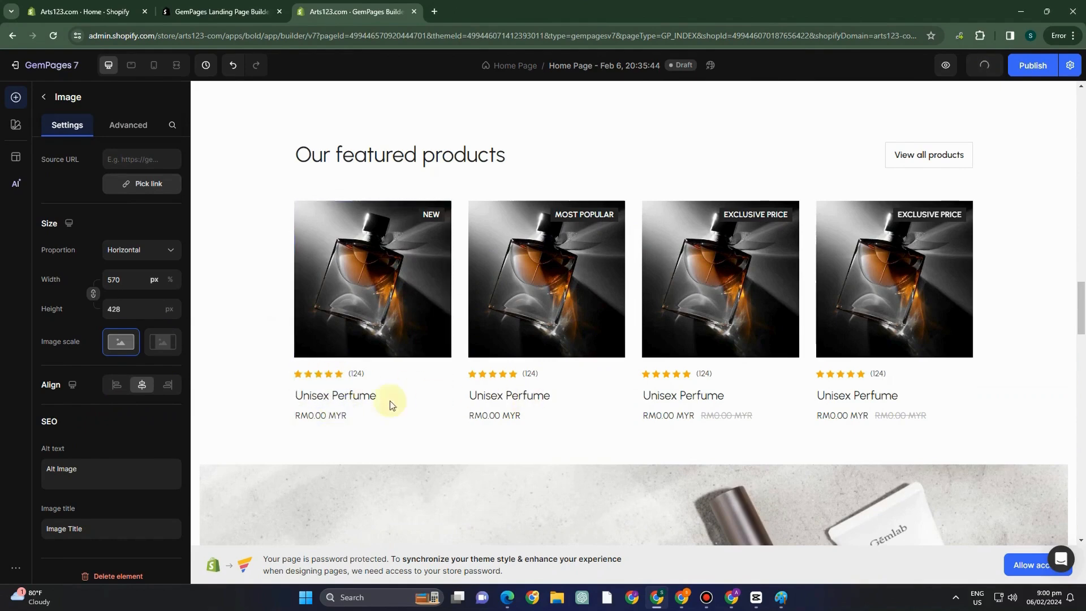
pyautogui.click(313, 419)
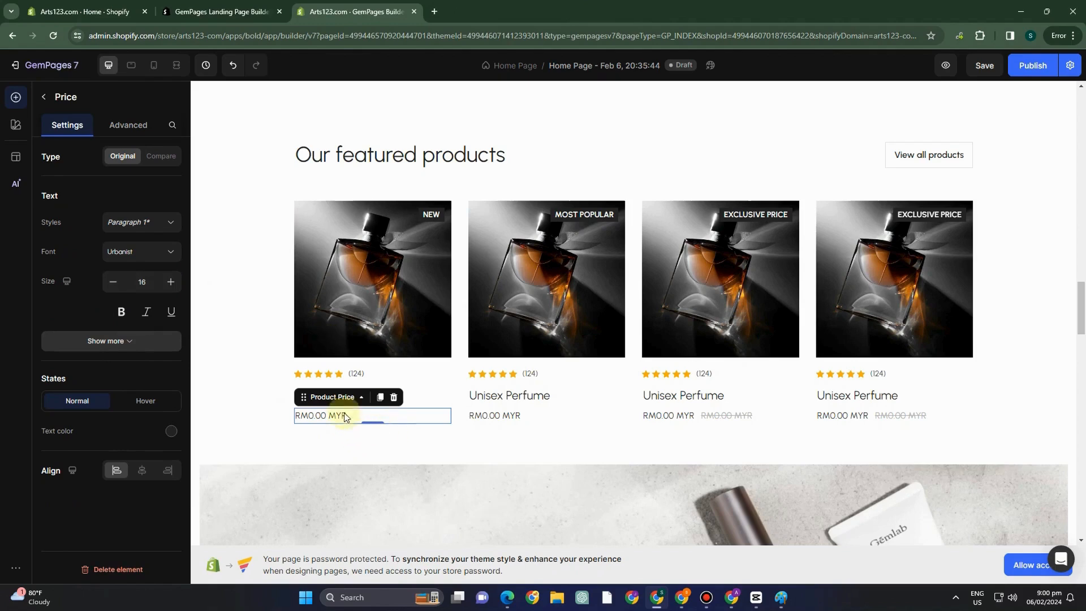
pyautogui.click(329, 377)
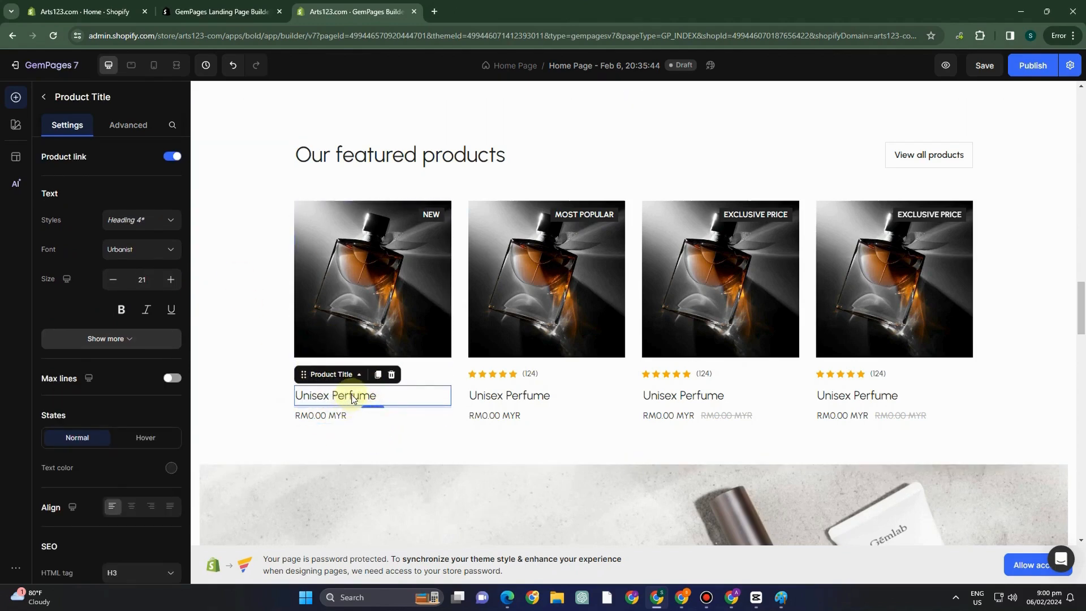
pyautogui.click(560, 397)
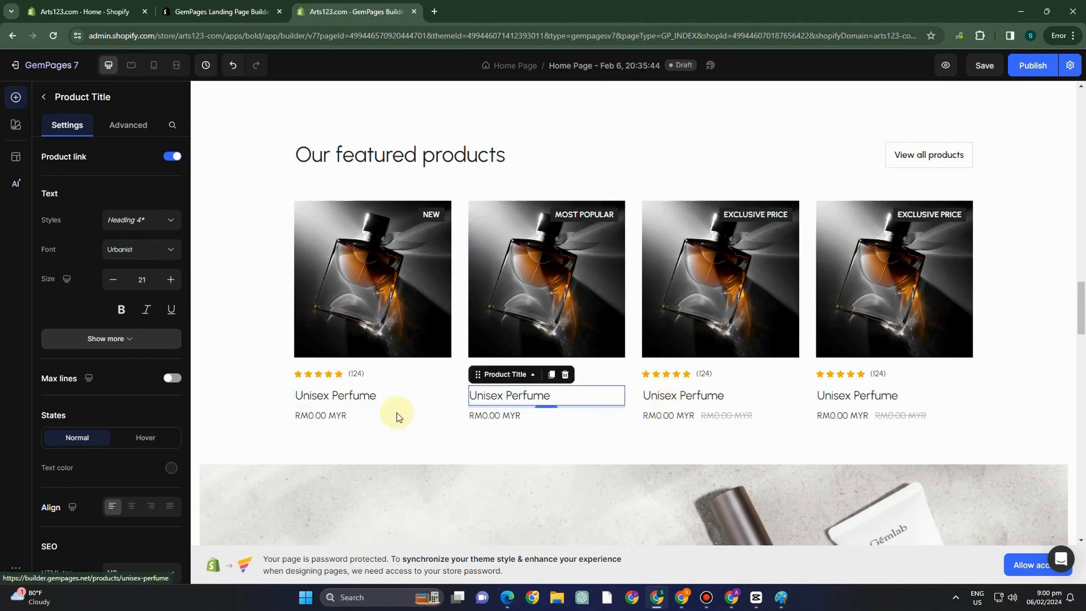
pyautogui.click(365, 416)
pyautogui.click(394, 401)
pyautogui.click(518, 416)
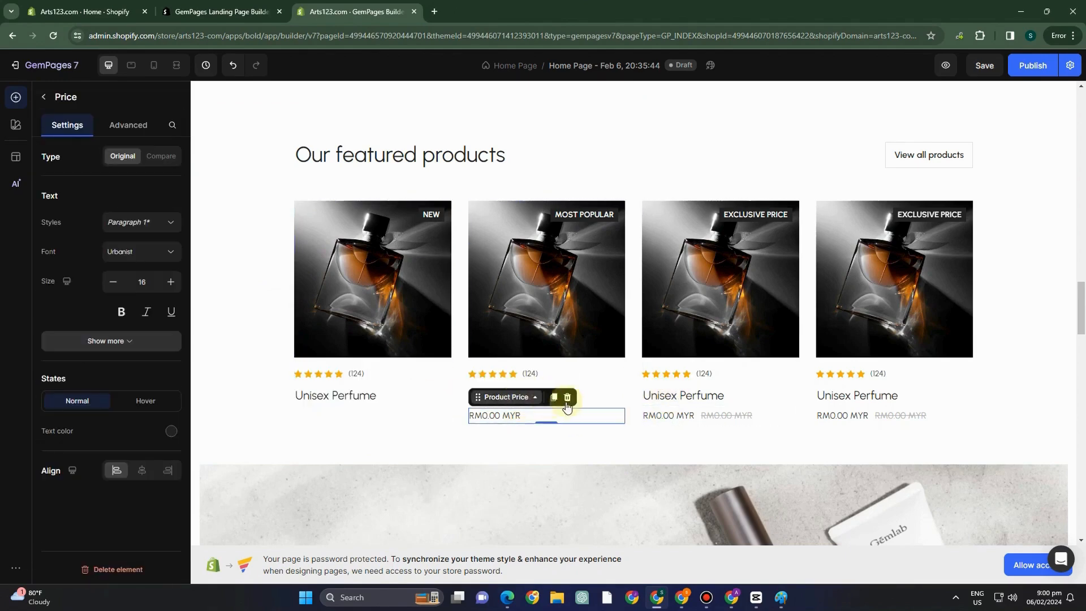
pyautogui.press('Delete')
pyautogui.click(691, 416)
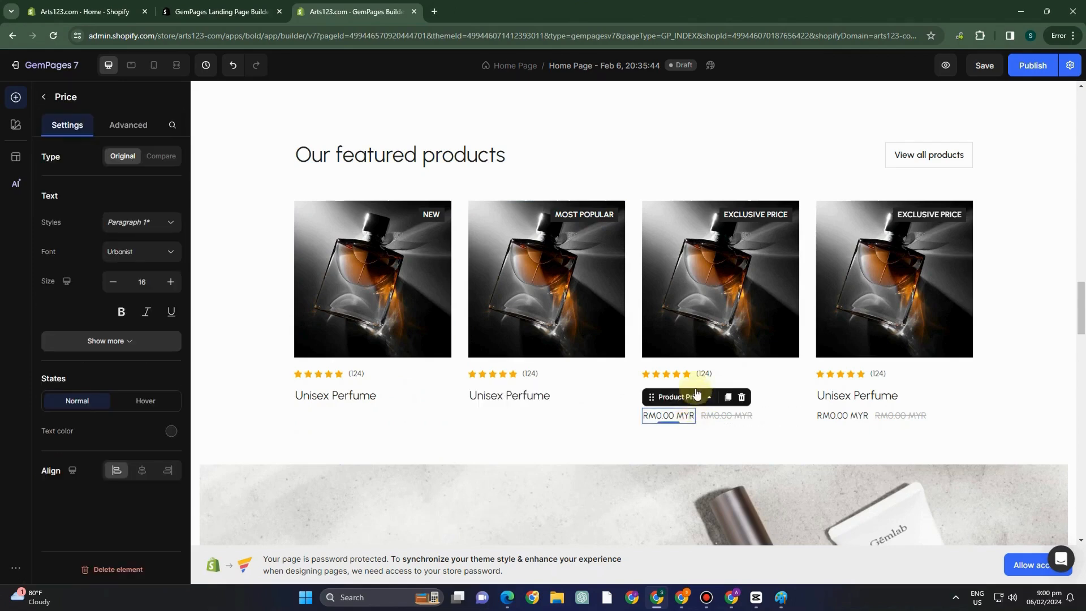
pyautogui.press('Delete')
pyautogui.click(855, 416)
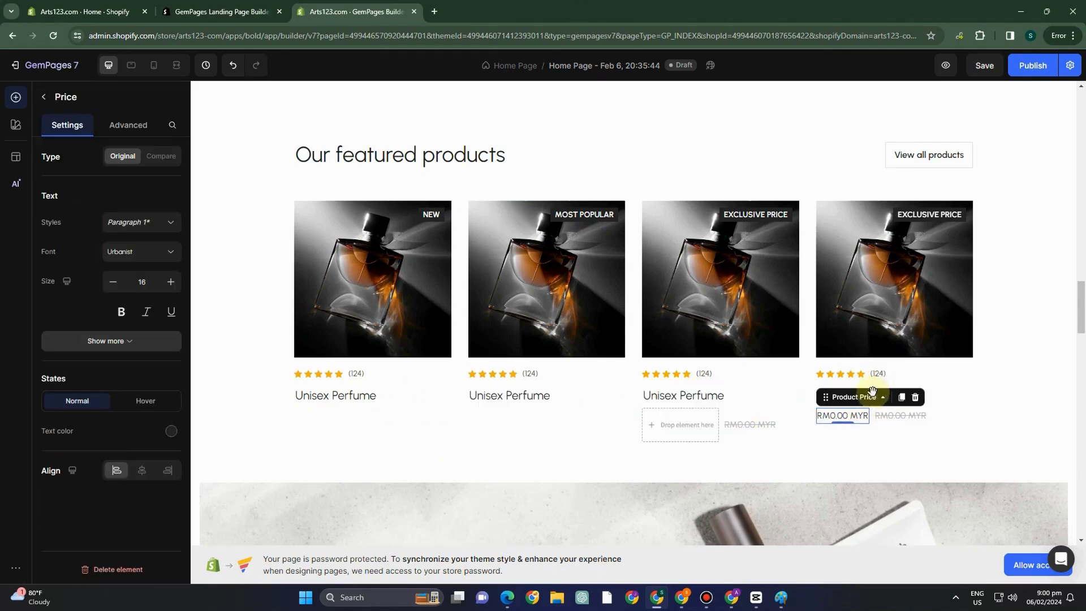
pyautogui.click(918, 397)
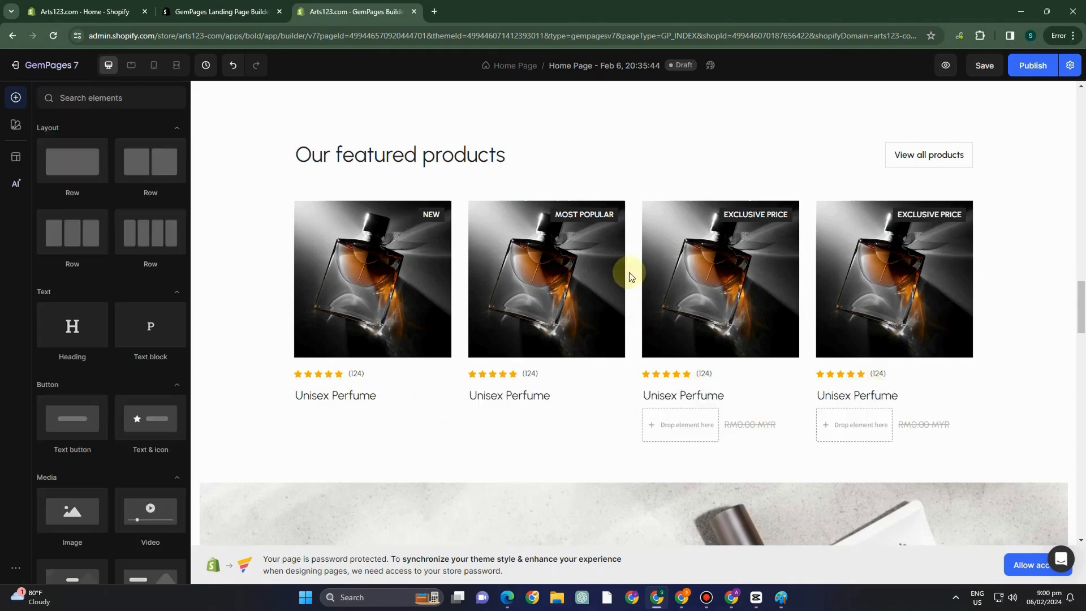
# Change the icon color of the first featured product's third and fifth rating stars to pink B43275
pyautogui.click(320, 378)
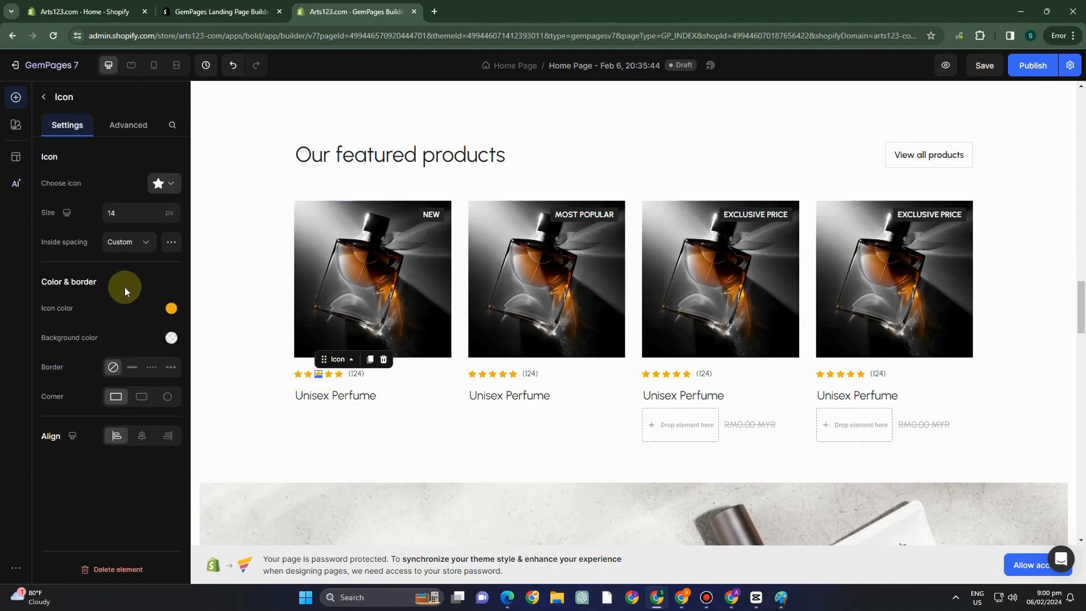
pyautogui.click(171, 308)
pyautogui.click(179, 398)
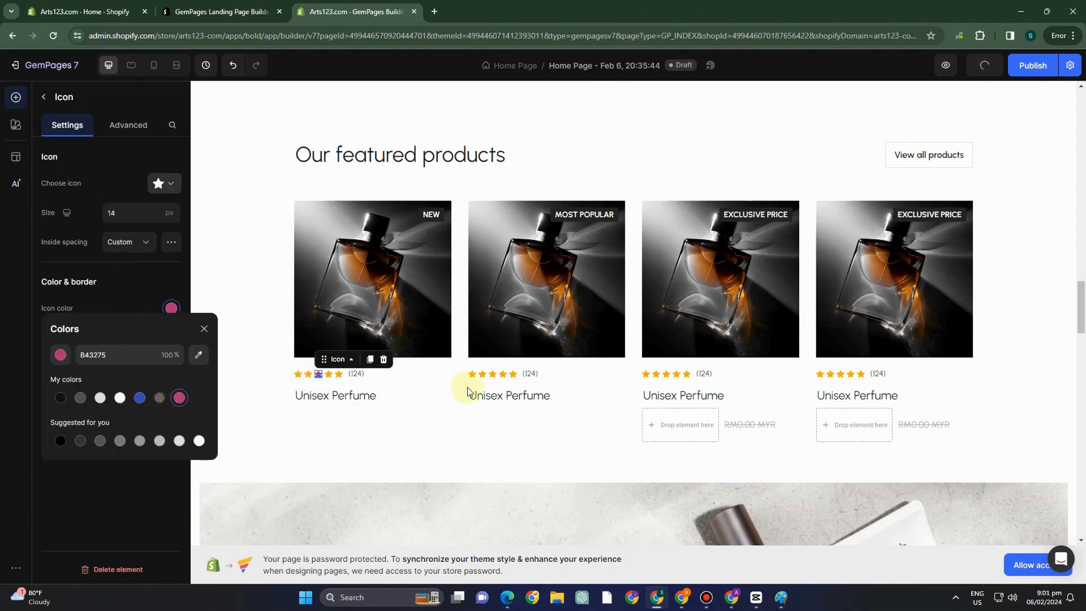
pyautogui.click(298, 375)
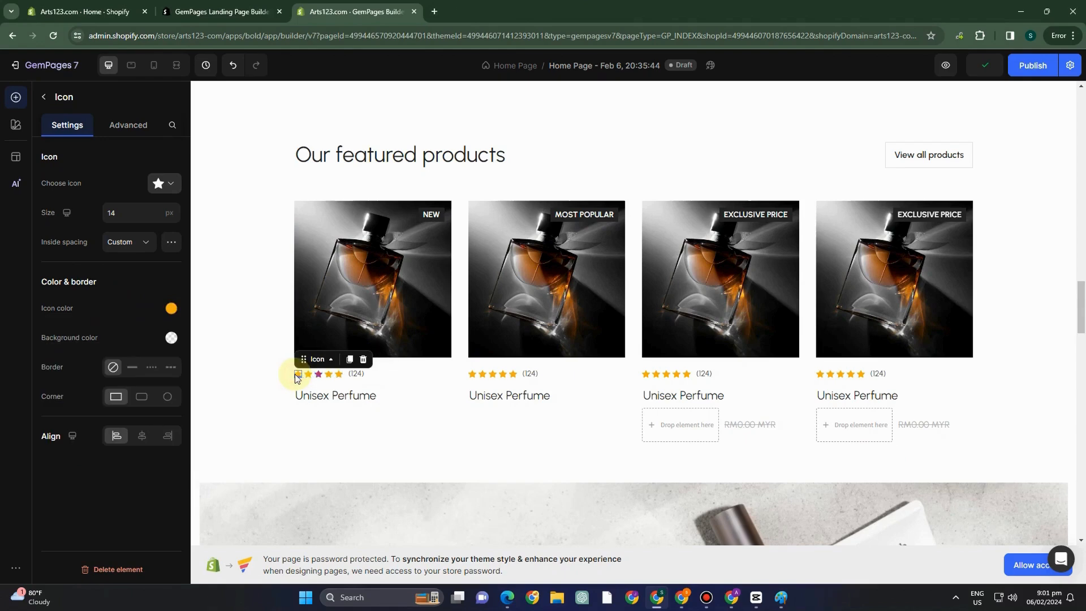
pyautogui.click(339, 374)
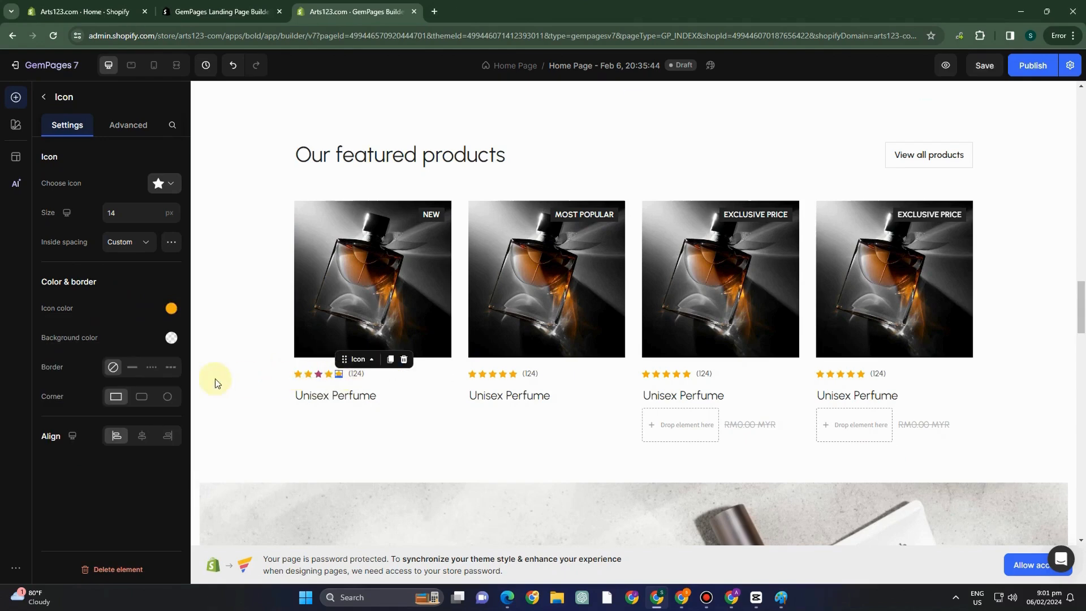
pyautogui.click(173, 311)
pyautogui.click(179, 398)
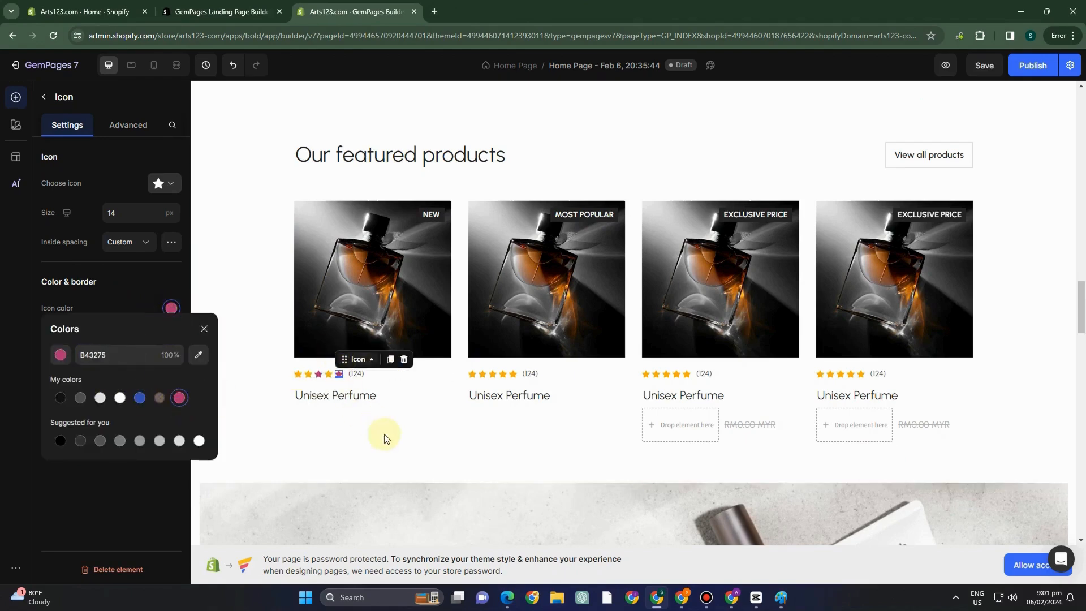
pyautogui.click(383, 412)
pyautogui.click(262, 415)
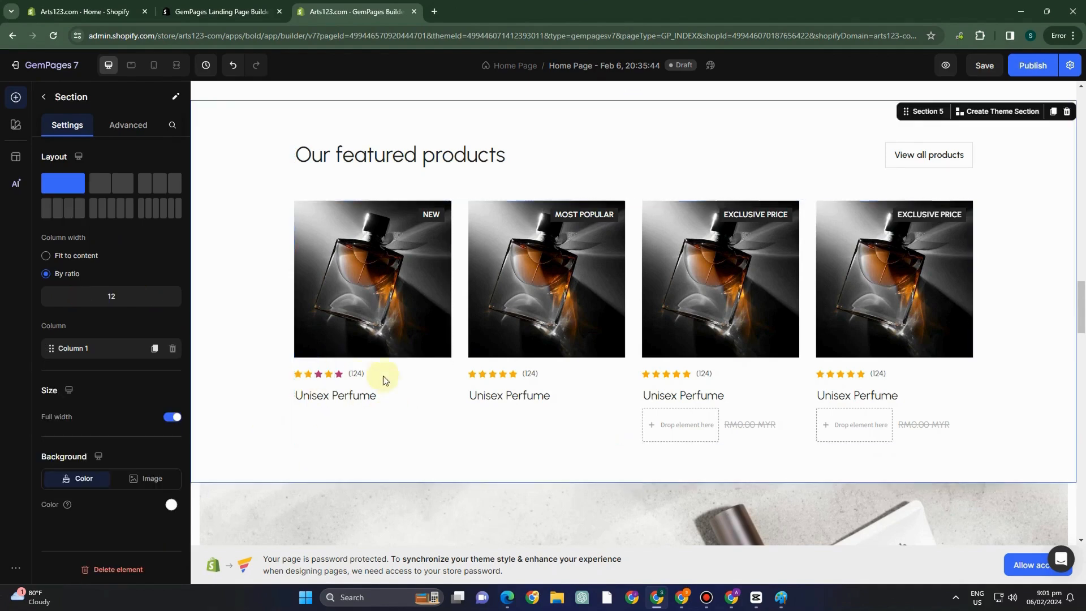
# Try the rounded corner style on the second featured product's third rating star, then set it to fully round
pyautogui.click(492, 374)
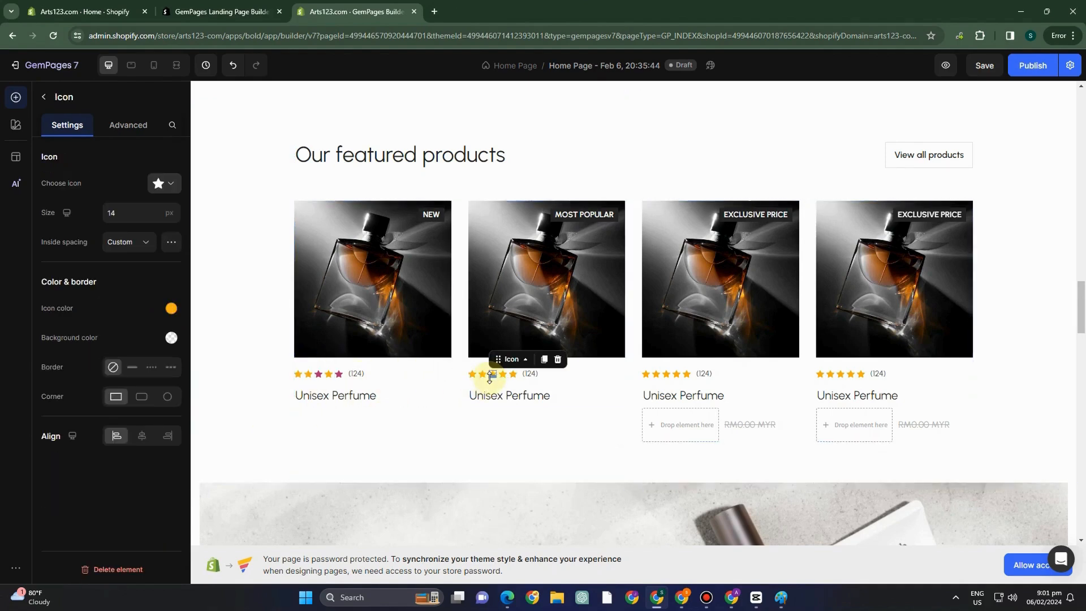
pyautogui.click(141, 397)
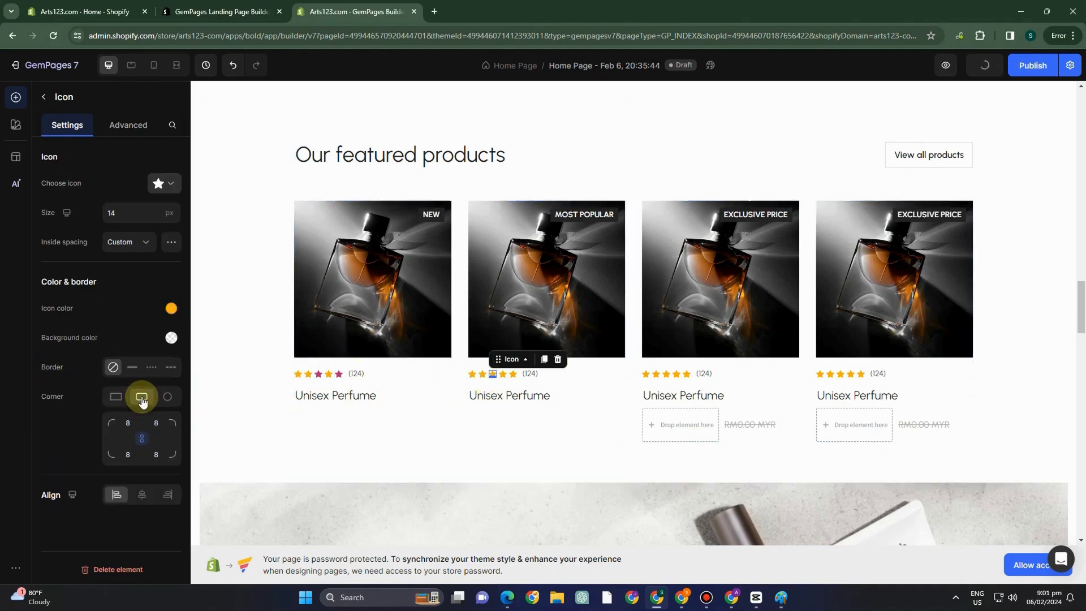
pyautogui.click(168, 398)
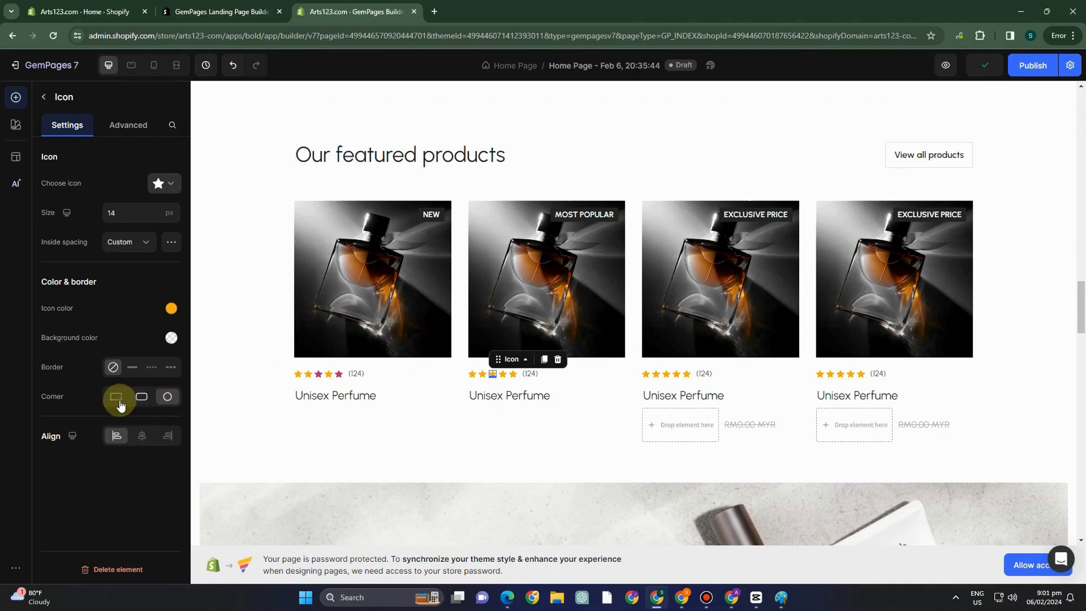
pyautogui.click(693, 450)
pyautogui.click(722, 431)
# Change the text color of "20% OFF for weekend only" in the hero banner to white FFFFFF
pyautogui.scroll(-5, 429, 451)
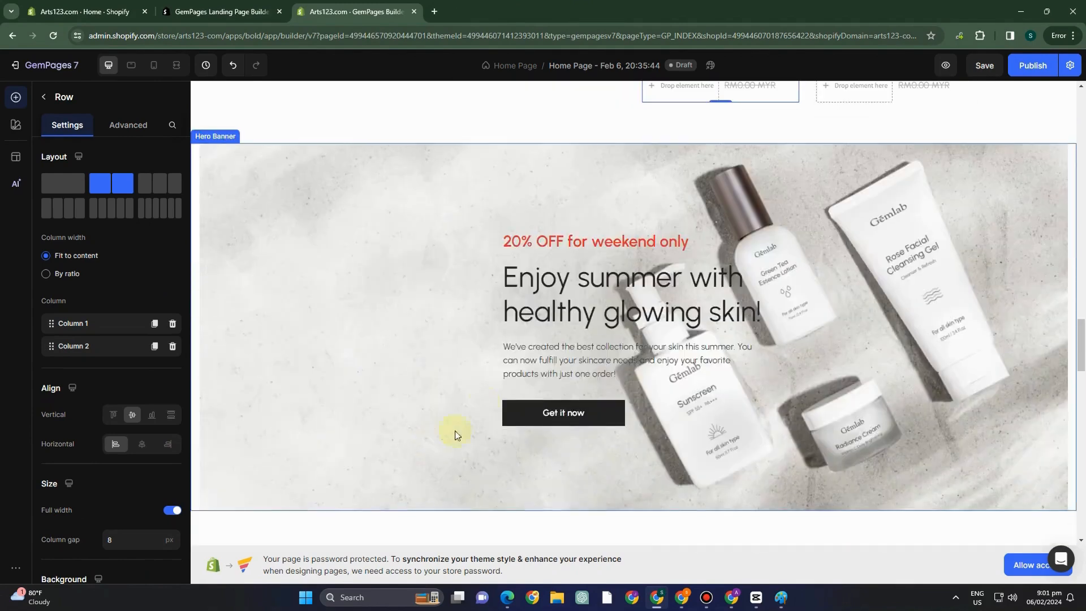
pyautogui.click(546, 242)
pyautogui.click(171, 302)
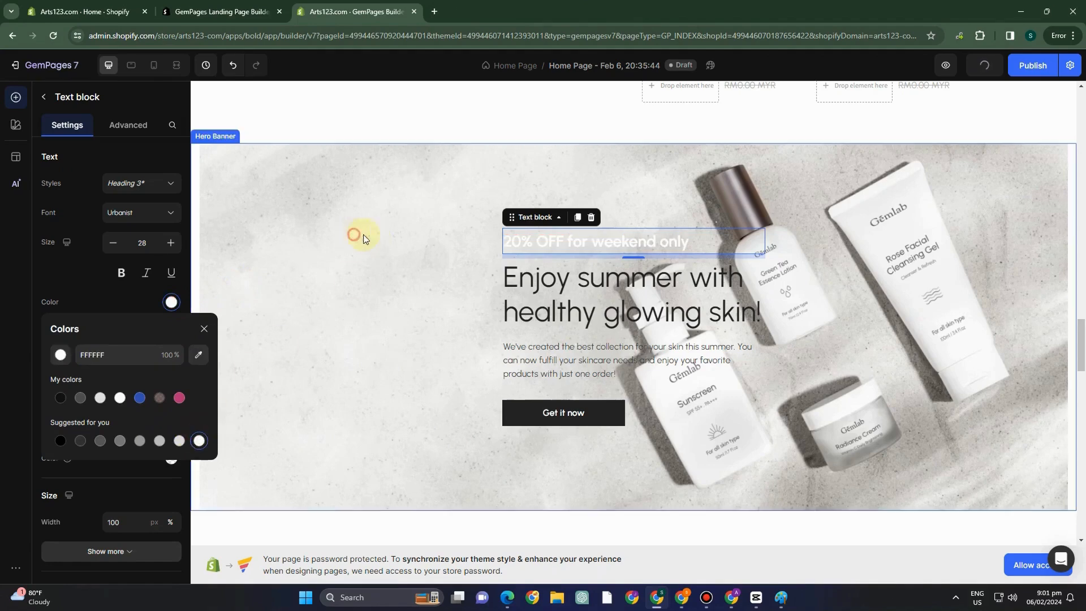
pyautogui.click(252, 335)
pyautogui.click(577, 243)
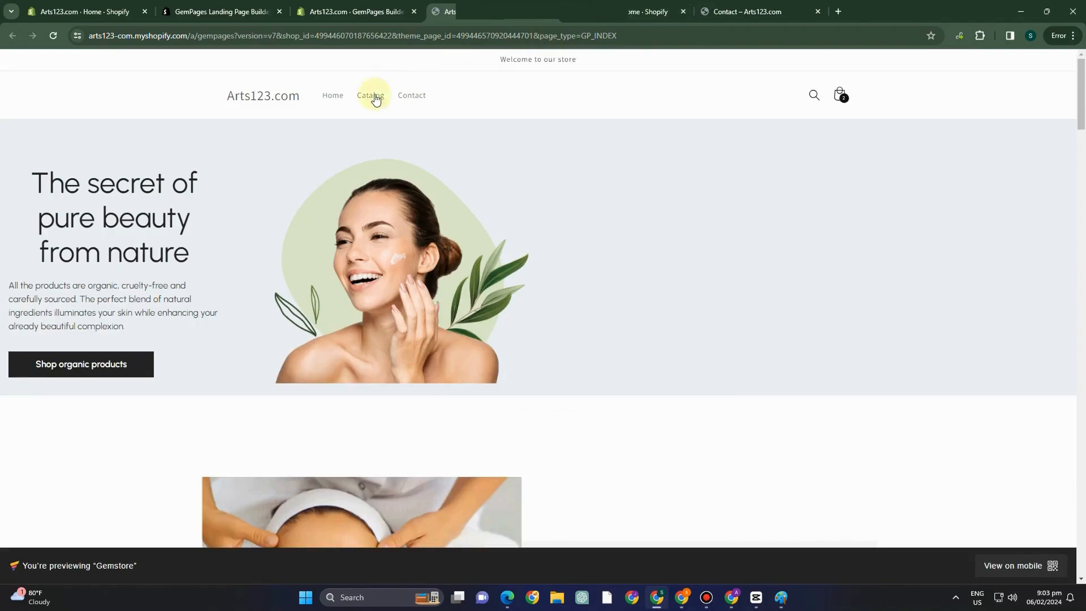
# Review the edited sections of the home page in the store preview
pyautogui.scroll(-15, 541, 162)
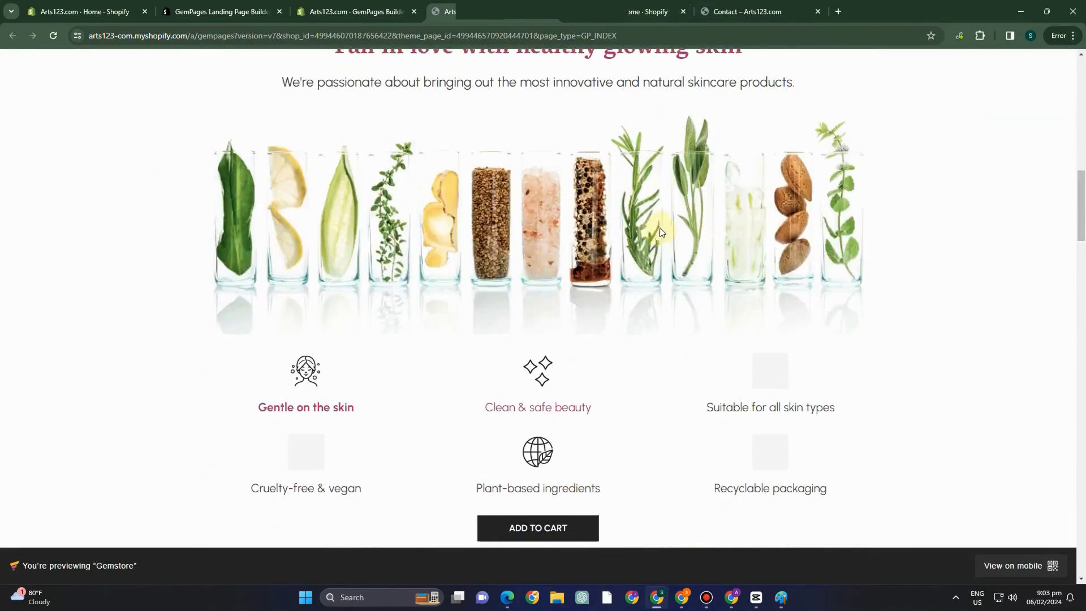
pyautogui.scroll(-10, 728, 276)
pyautogui.scroll(5, 728, 277)
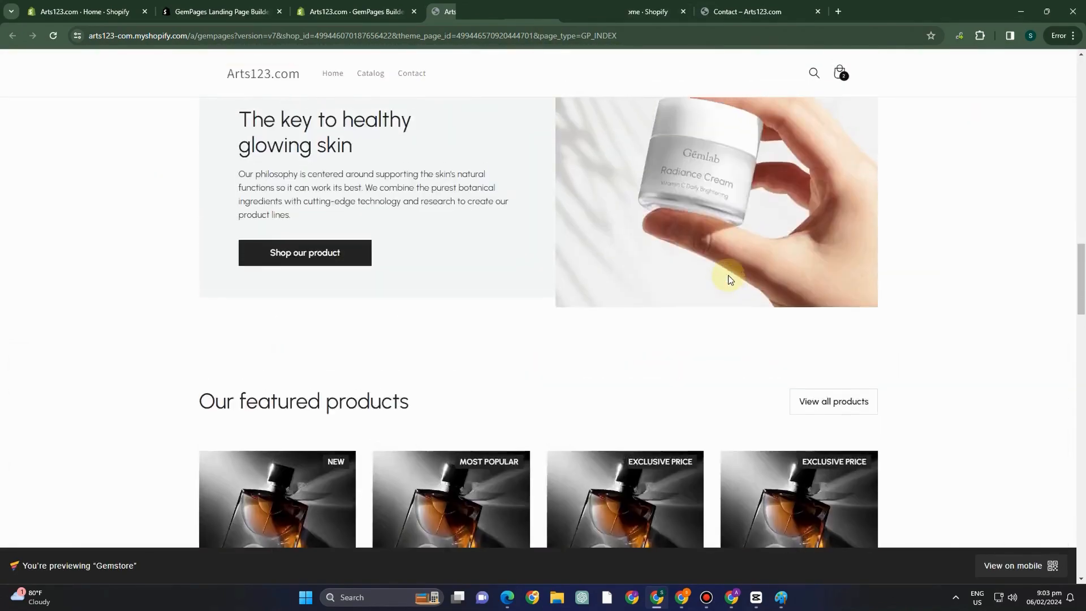